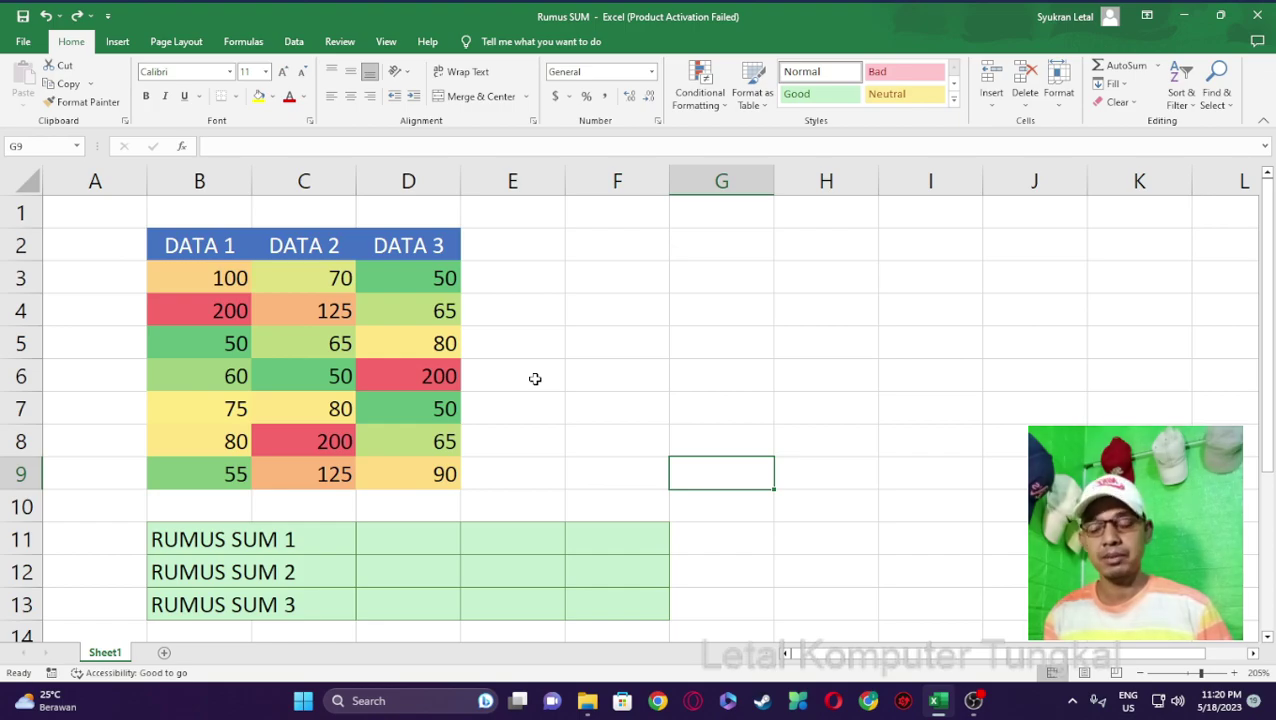
Enter =SUM(B3:B9) in D11 to total DATA 1 as 620.
left_click(375, 550)
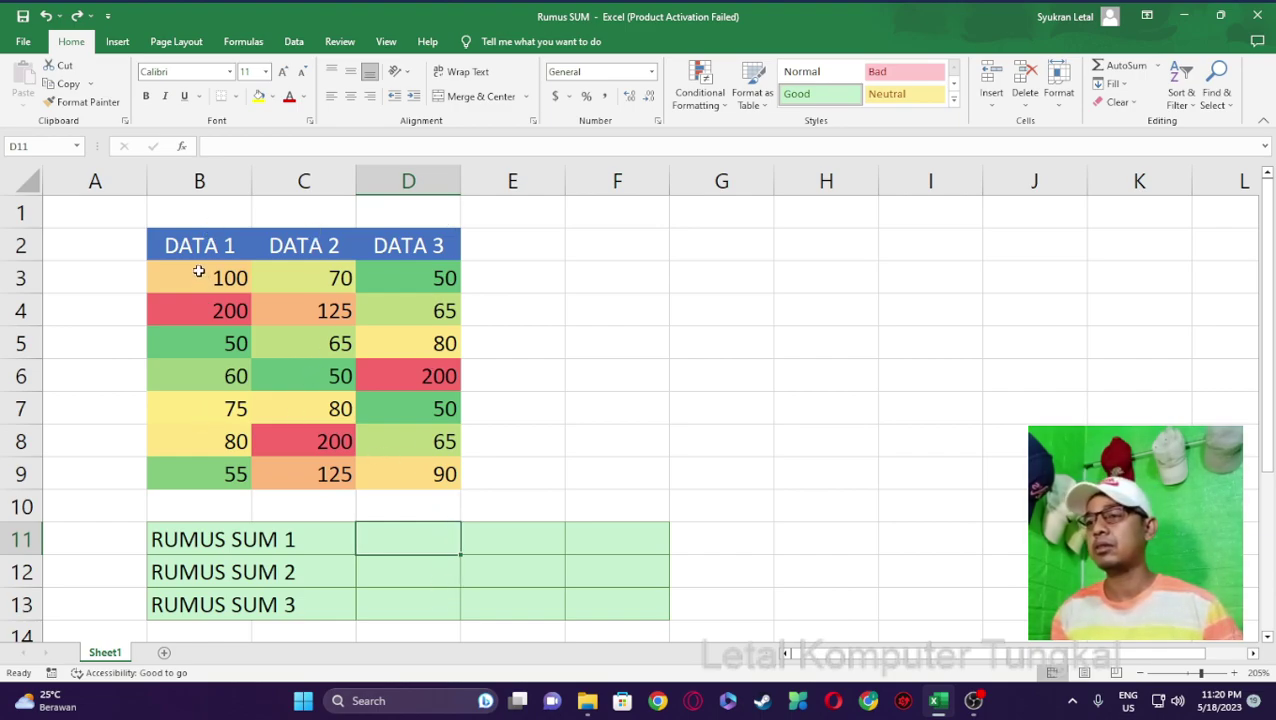
left_click_drag(199, 271, 196, 468)
left_click(418, 551)
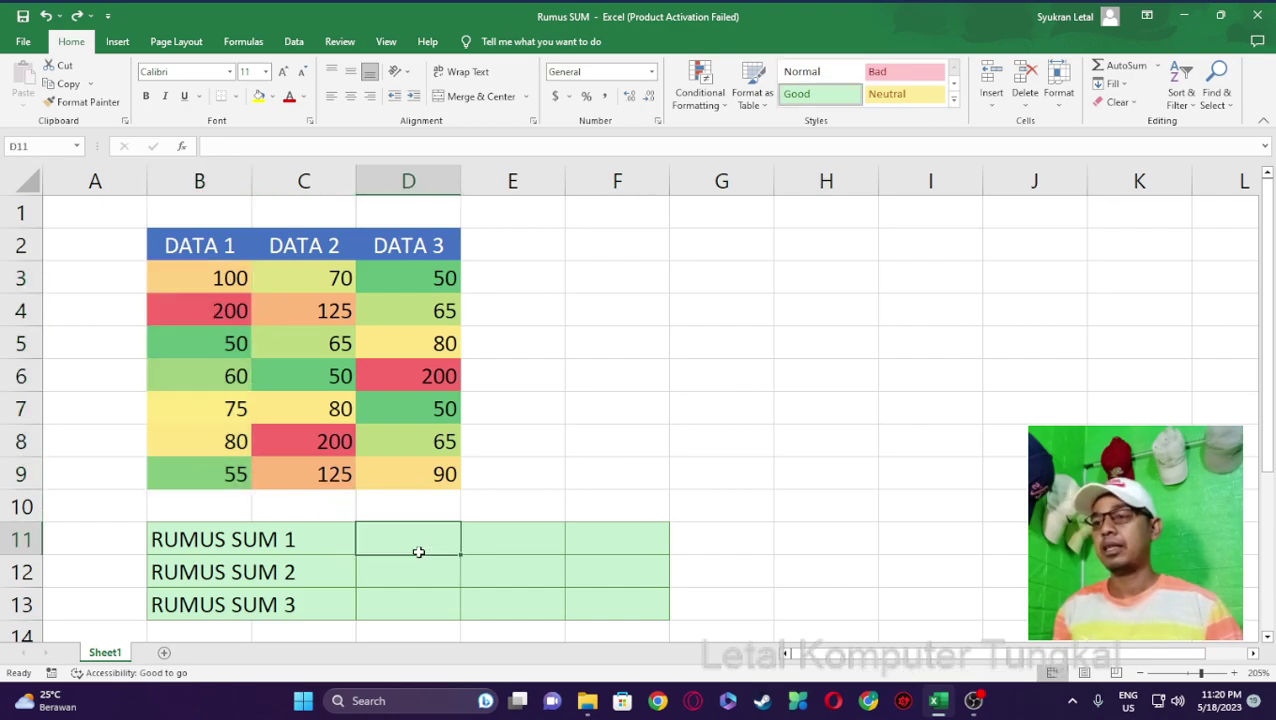
type("=S")
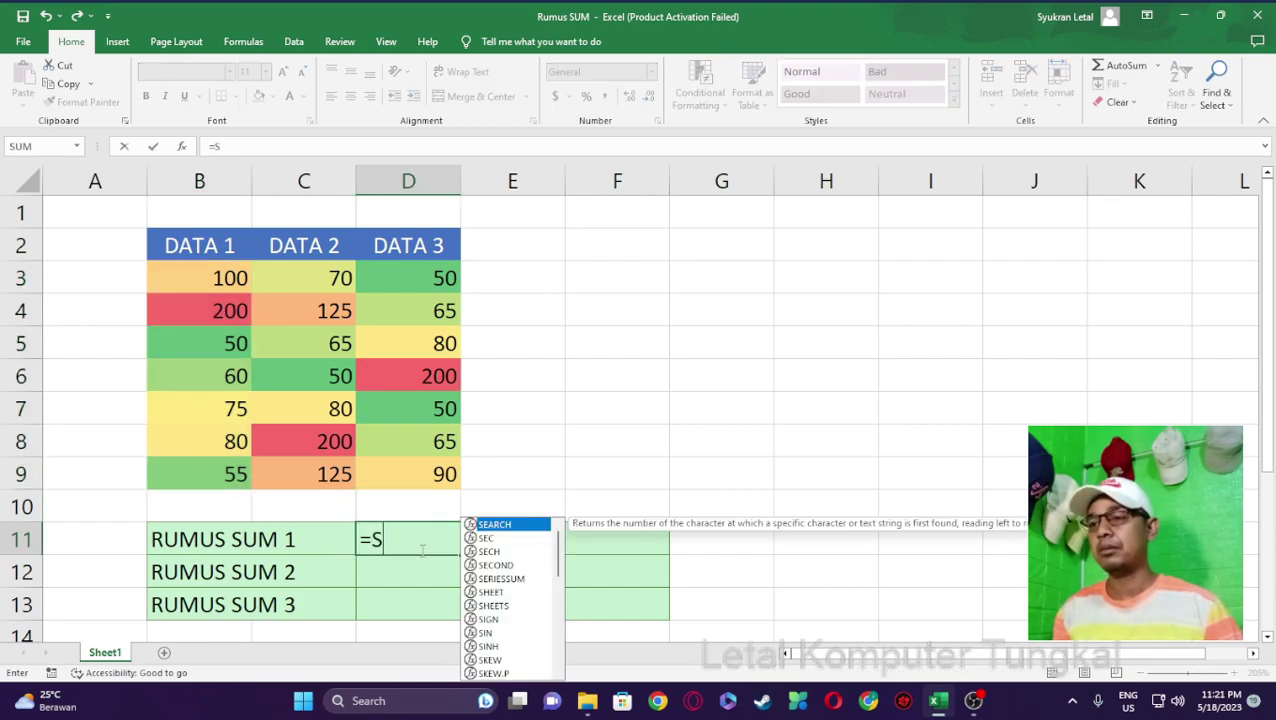
type("UM(")
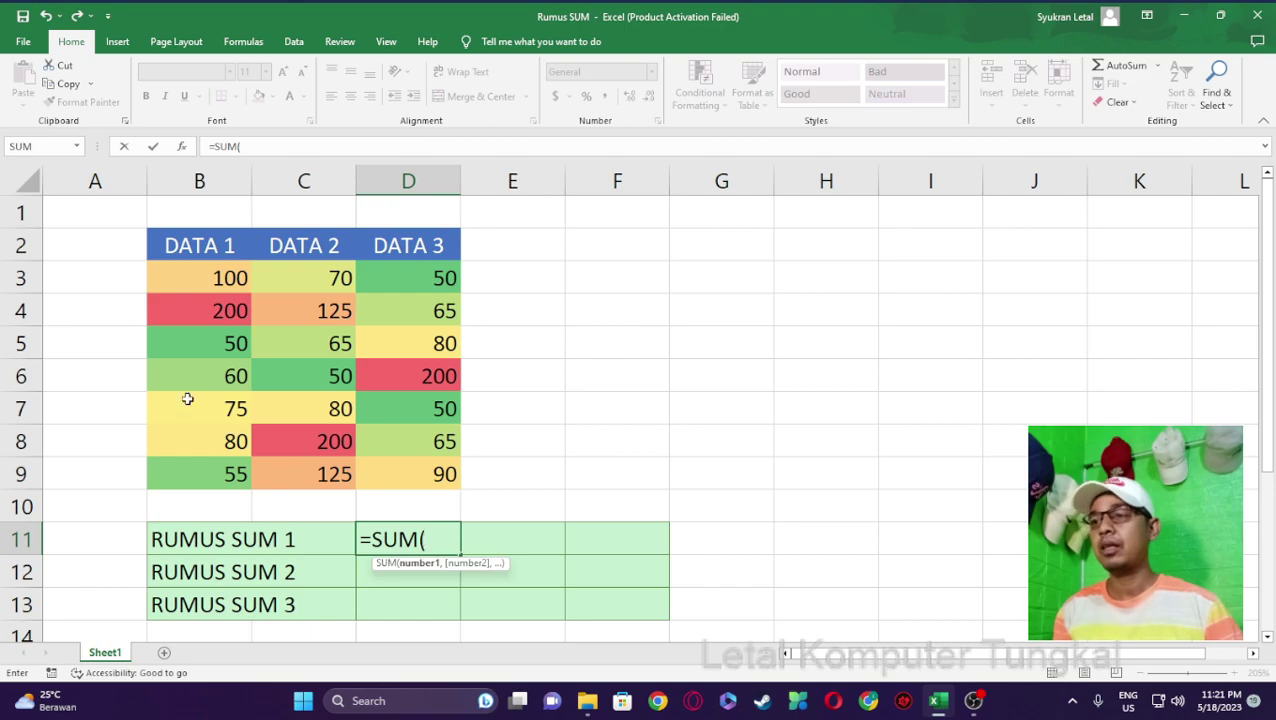
left_click_drag(207, 266, 207, 467)
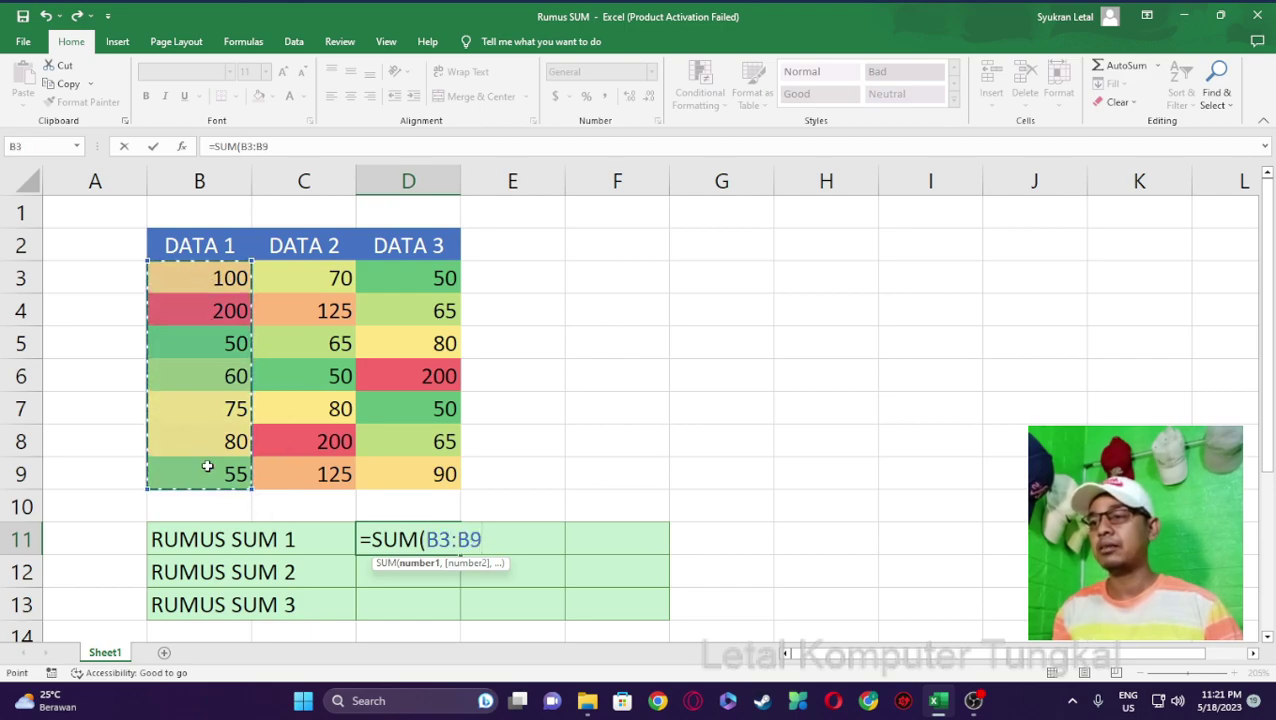
type(")")
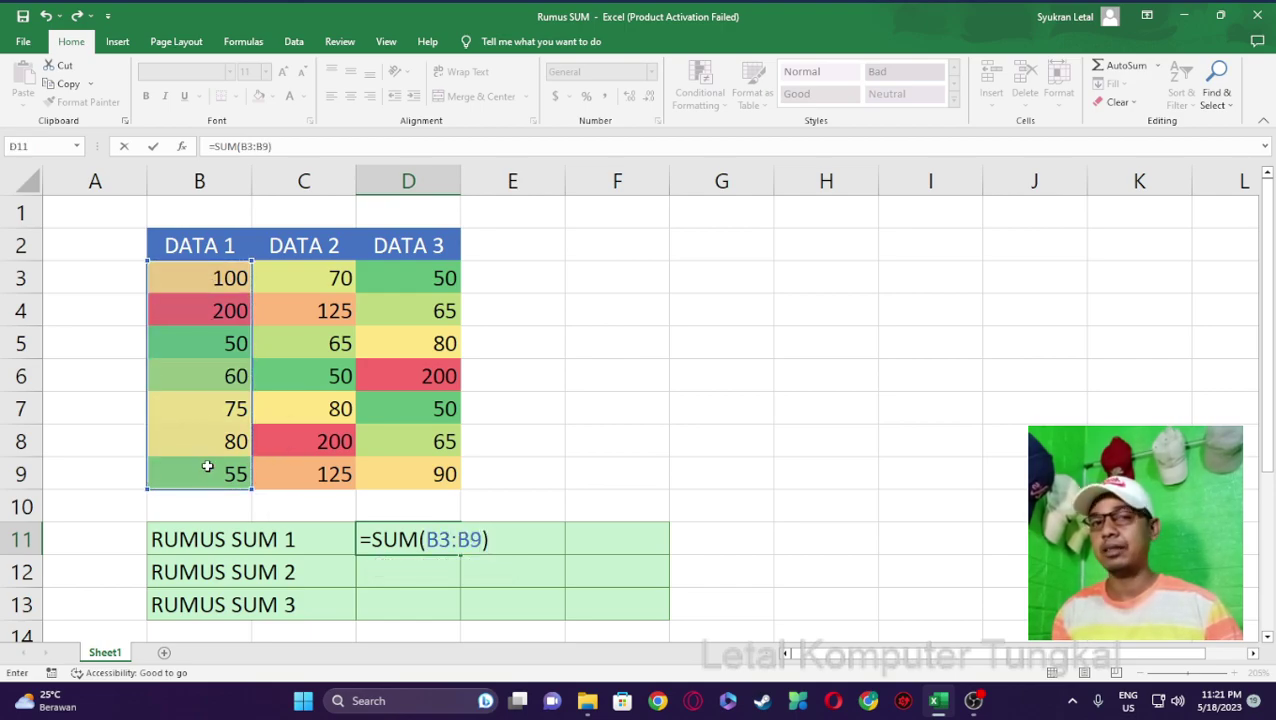
key("Return")
Enter =SUM(C3:C9) in E11 to total DATA 2 as 715.
left_click(541, 541)
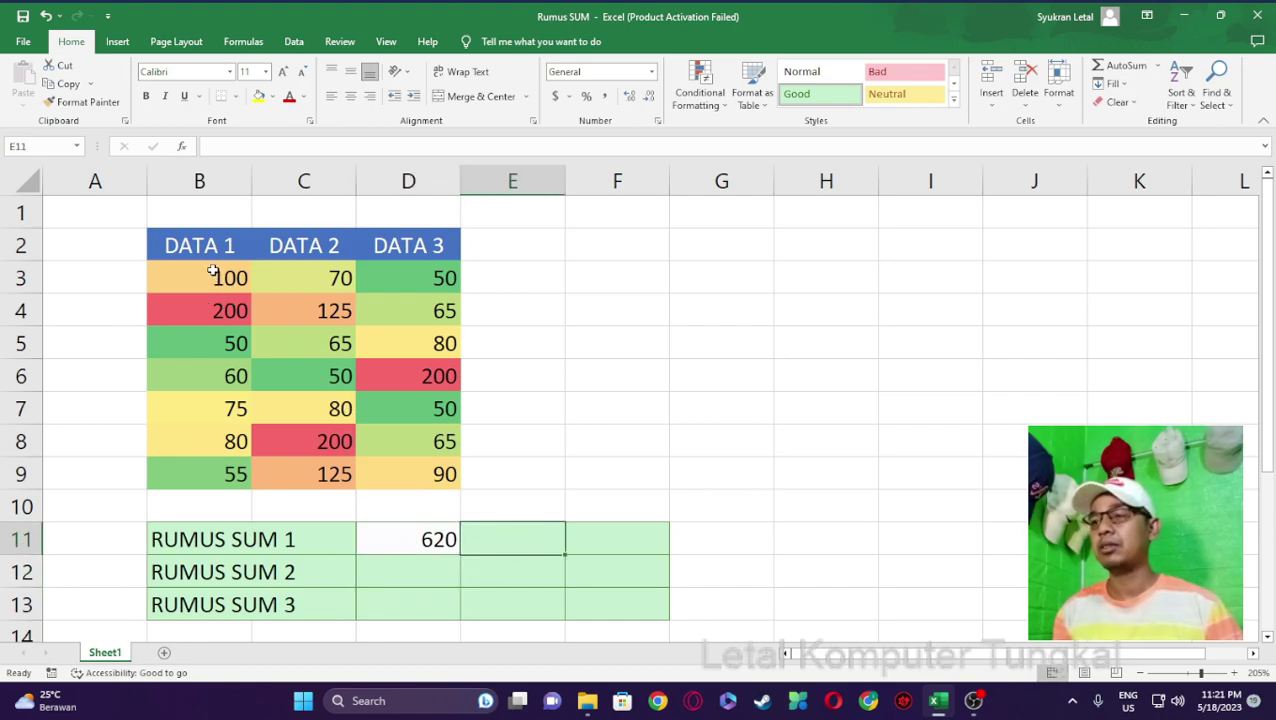
left_click_drag(212, 277, 200, 474)
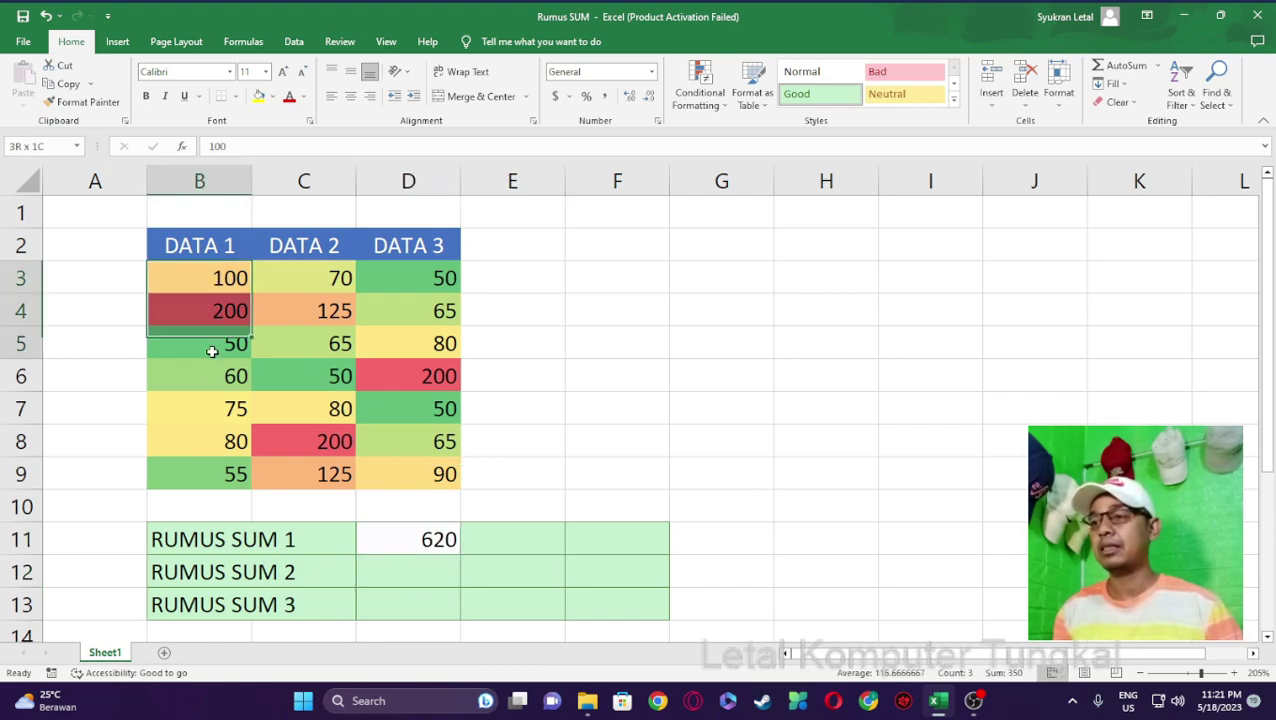
left_click(527, 542)
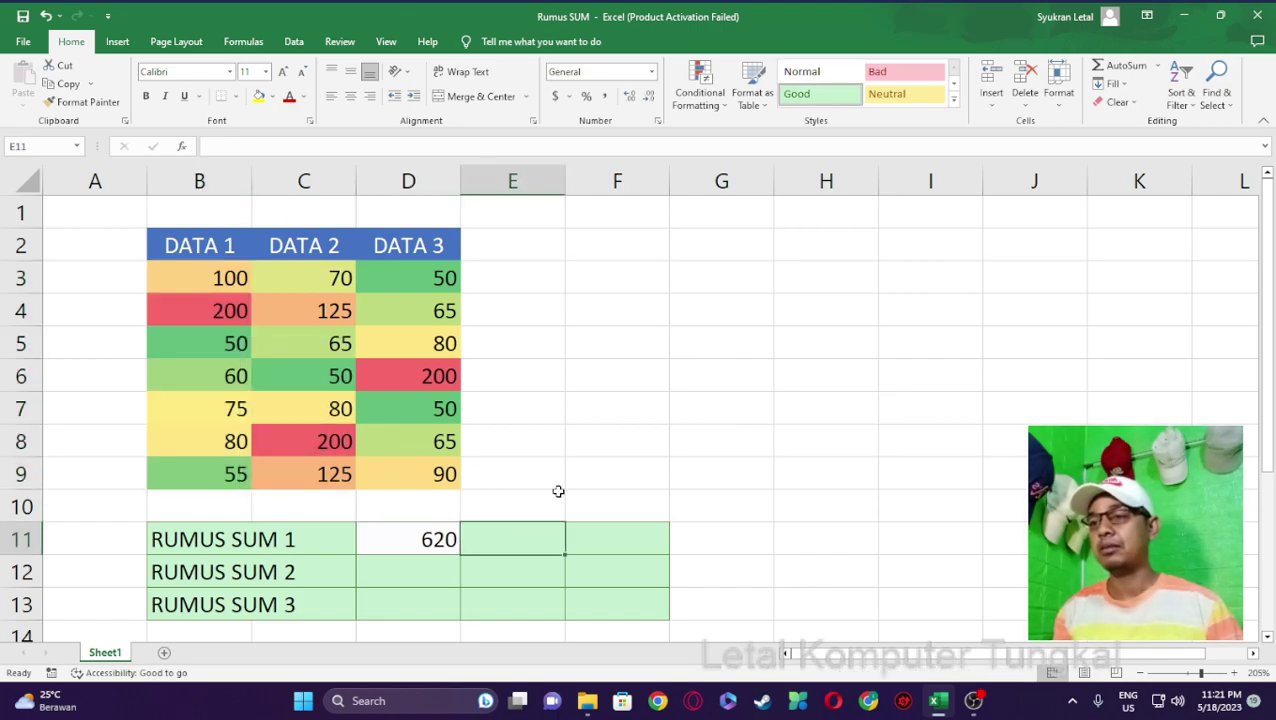
type("=SUM(")
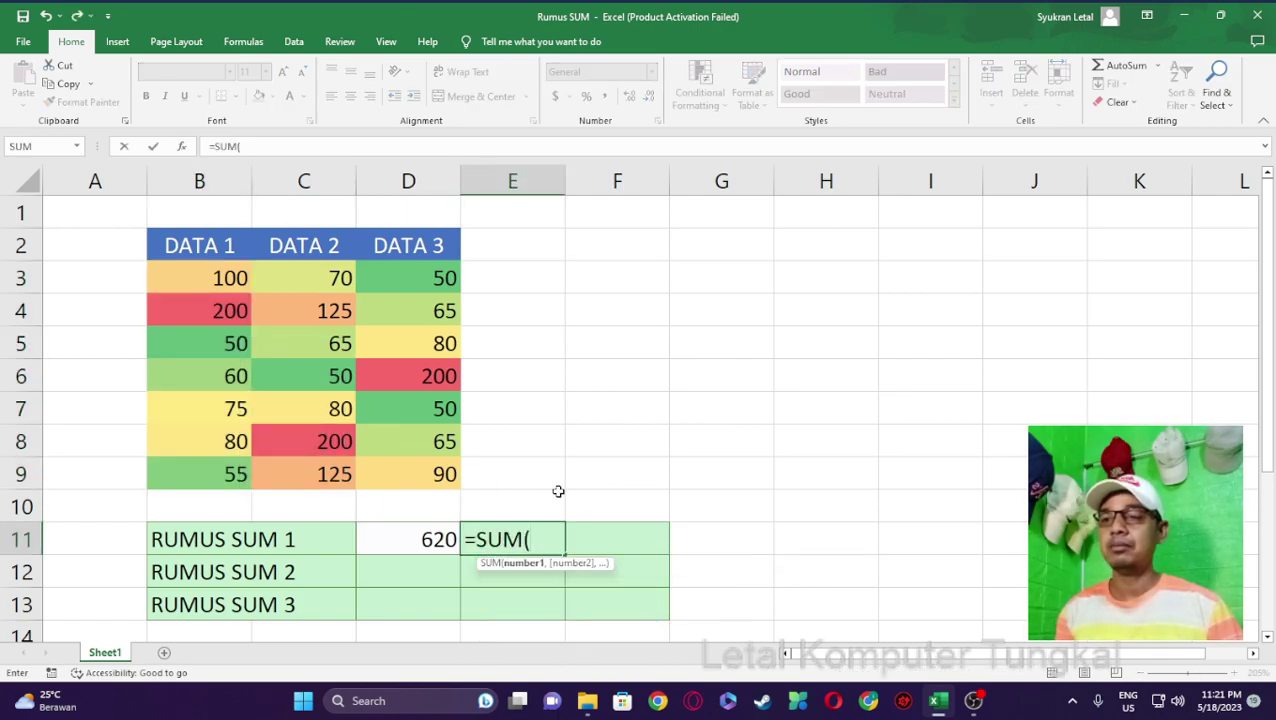
left_click_drag(281, 285, 312, 470)
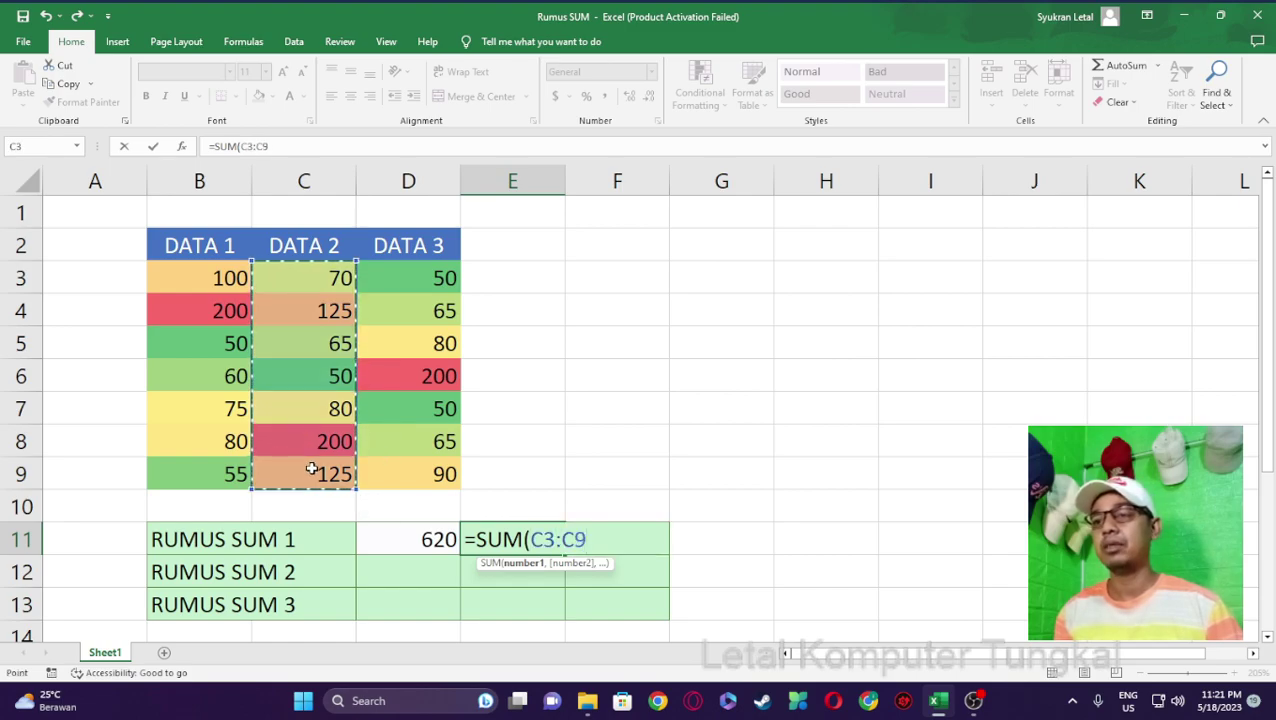
type(")")
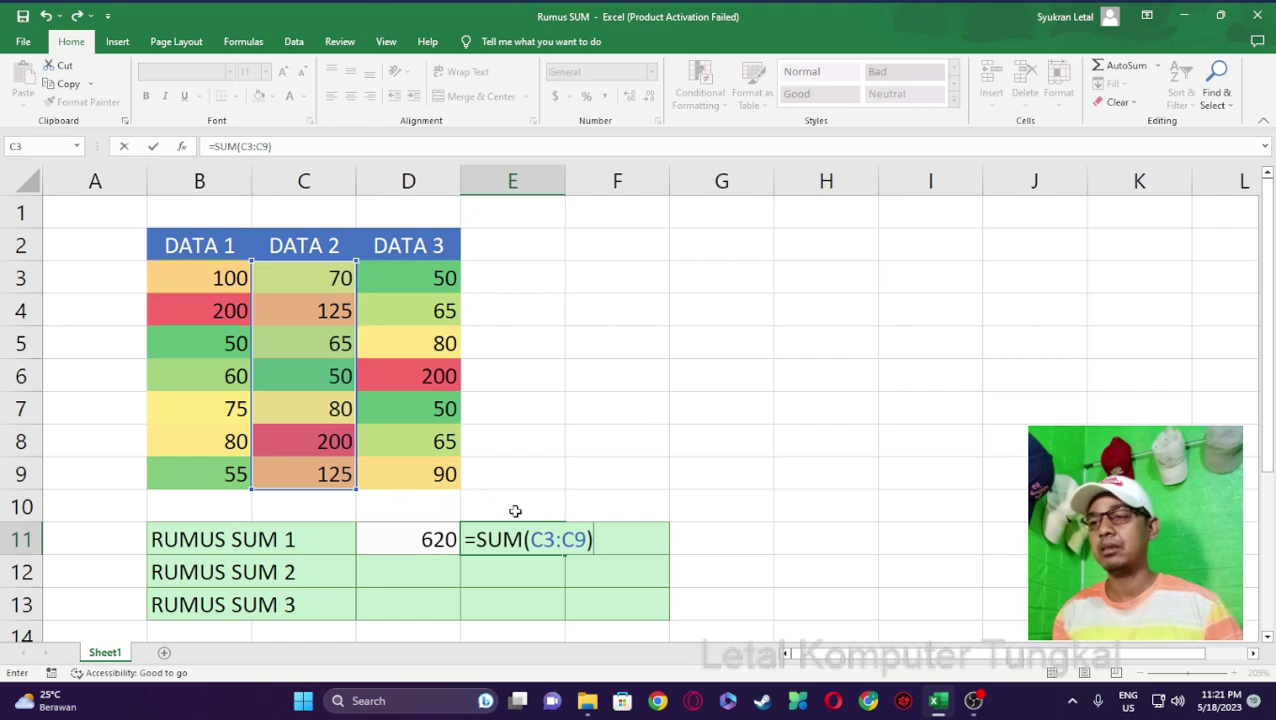
key("Return")
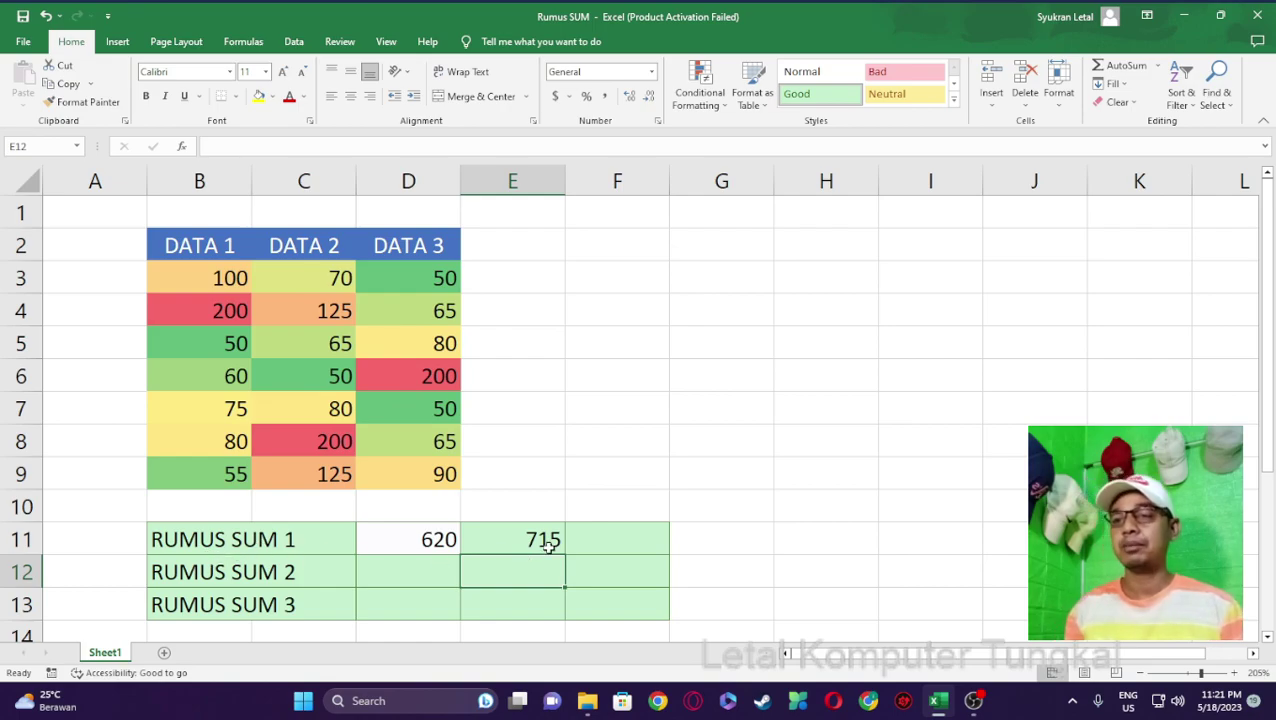
Use AutoSum Sum in F11 with range D3:D9, giving =SUM(D3:D9) = 600.
left_click(609, 540)
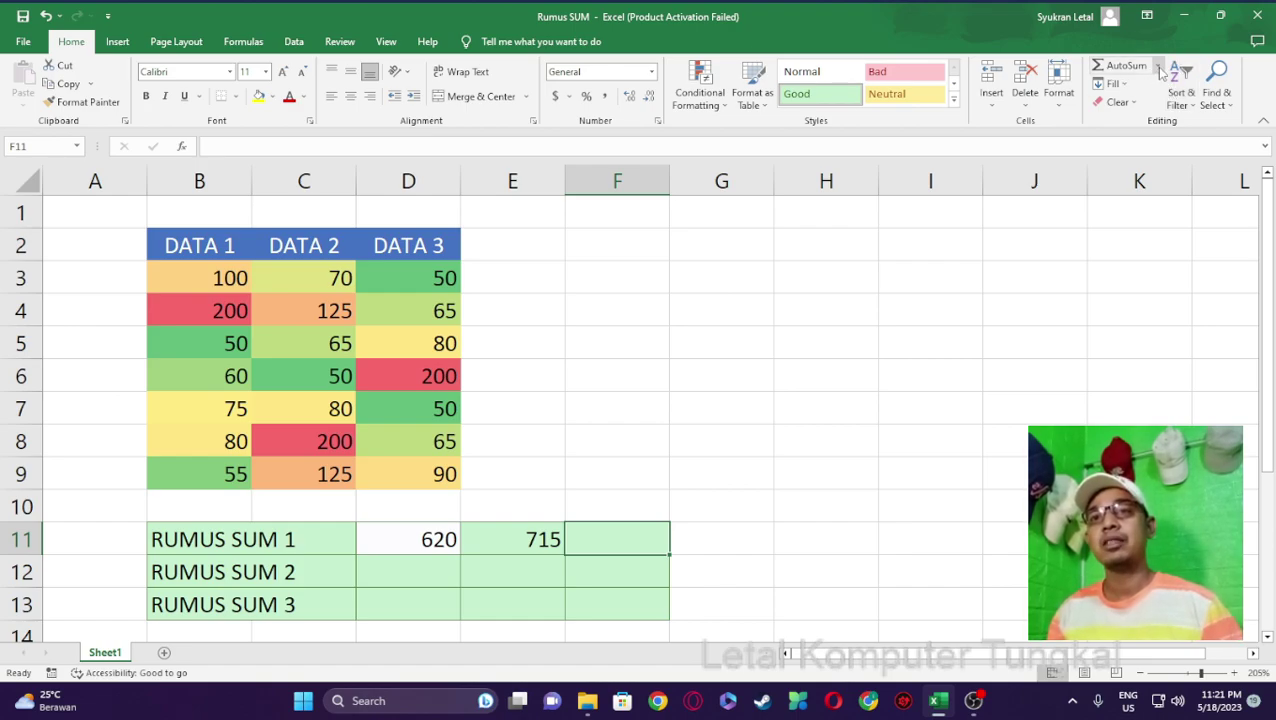
left_click(1159, 67)
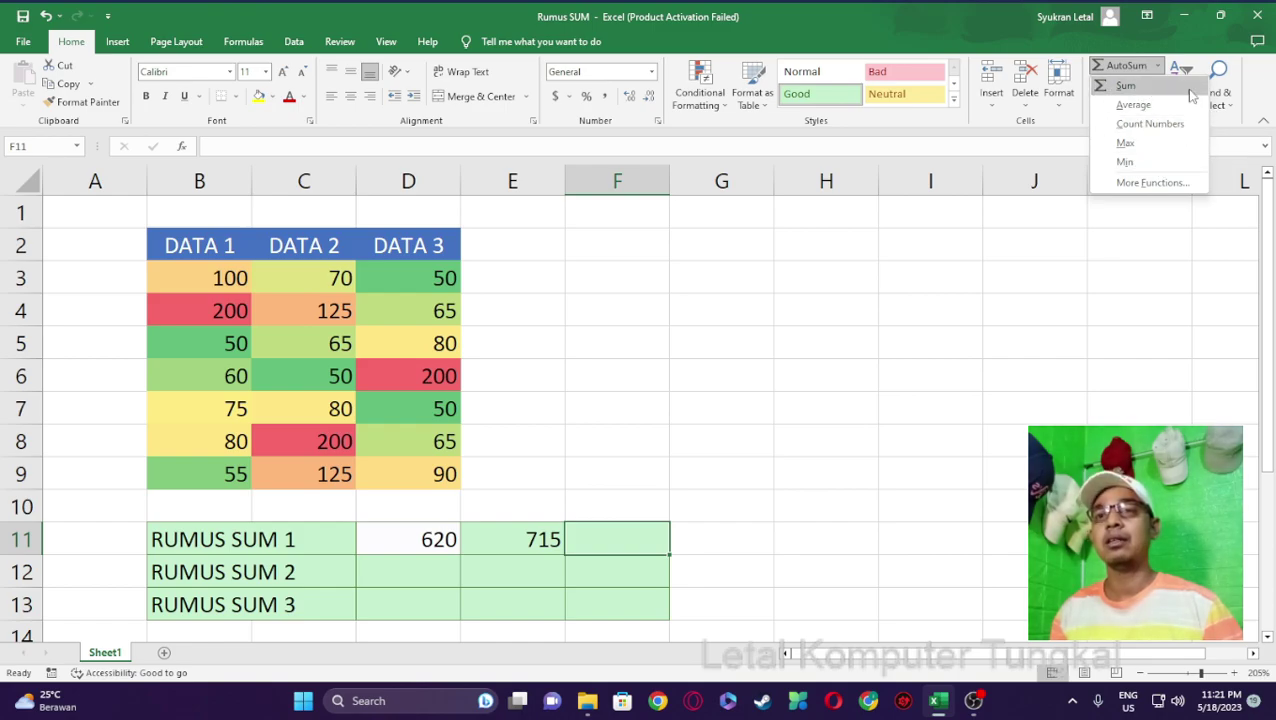
left_click(1166, 88)
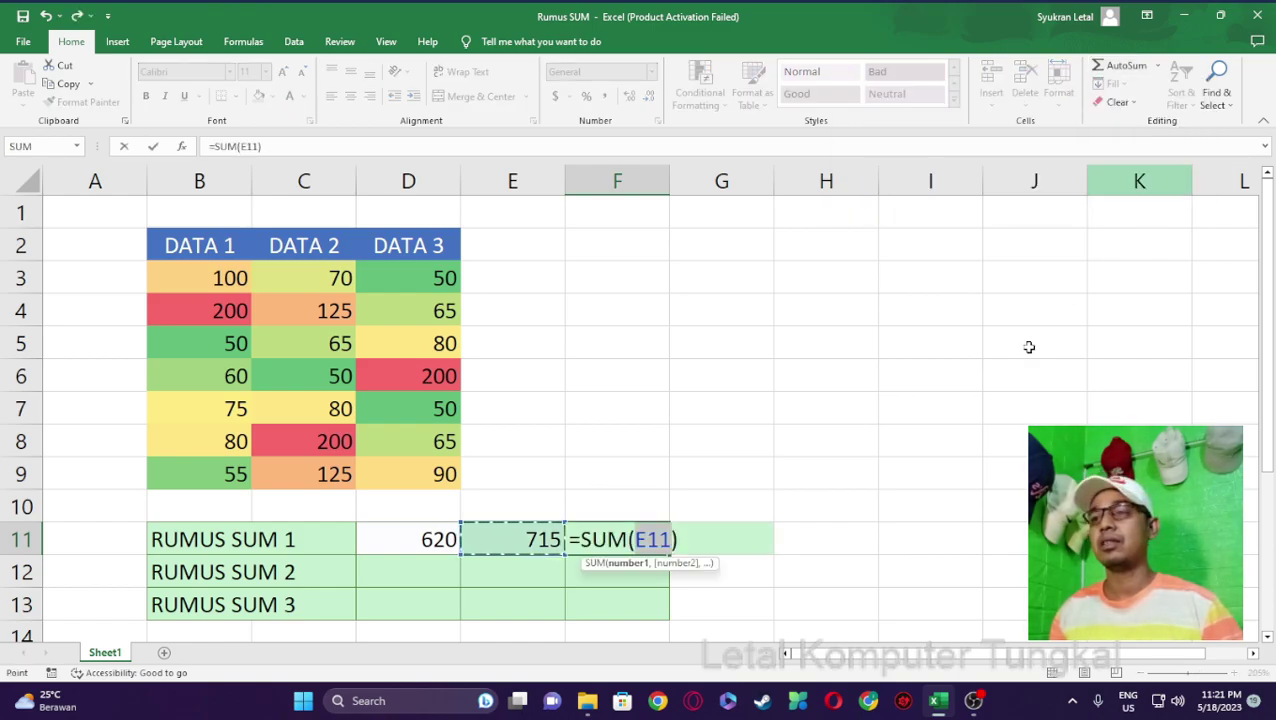
left_click_drag(433, 276, 430, 478)
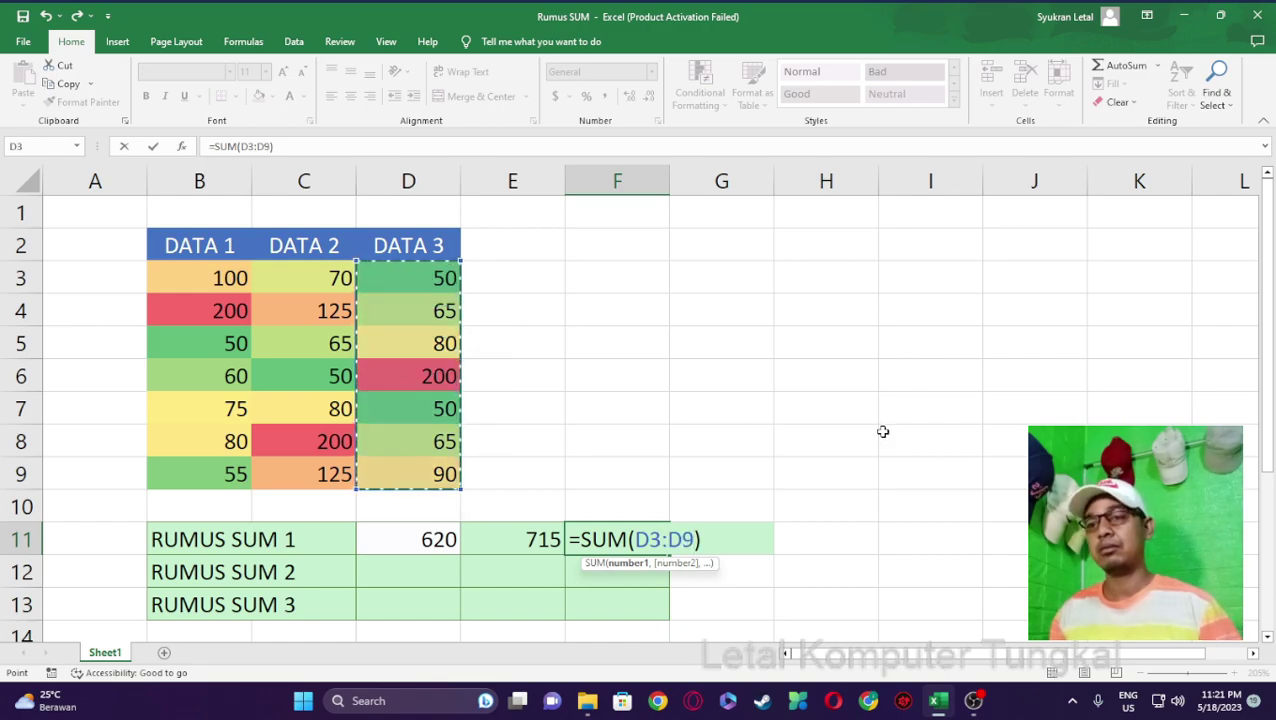
type(")")
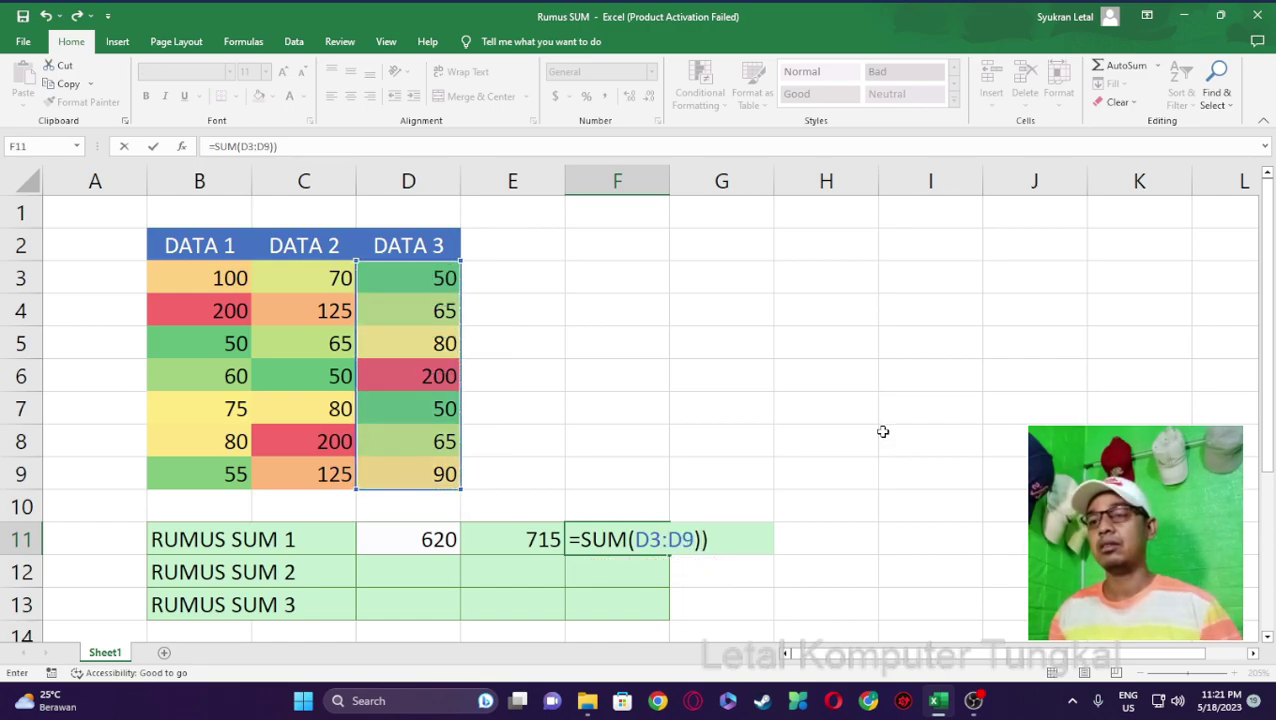
key("BackSpace")
key("Return")
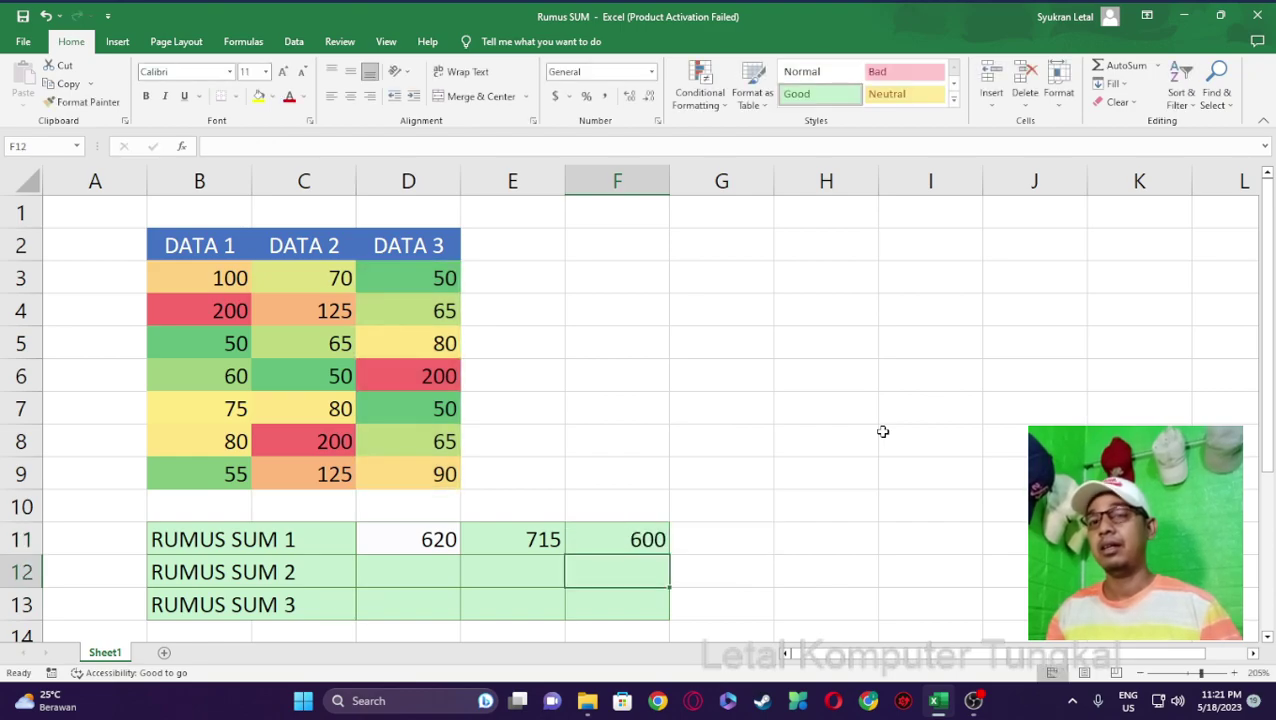
left_click_drag(397, 539, 595, 539)
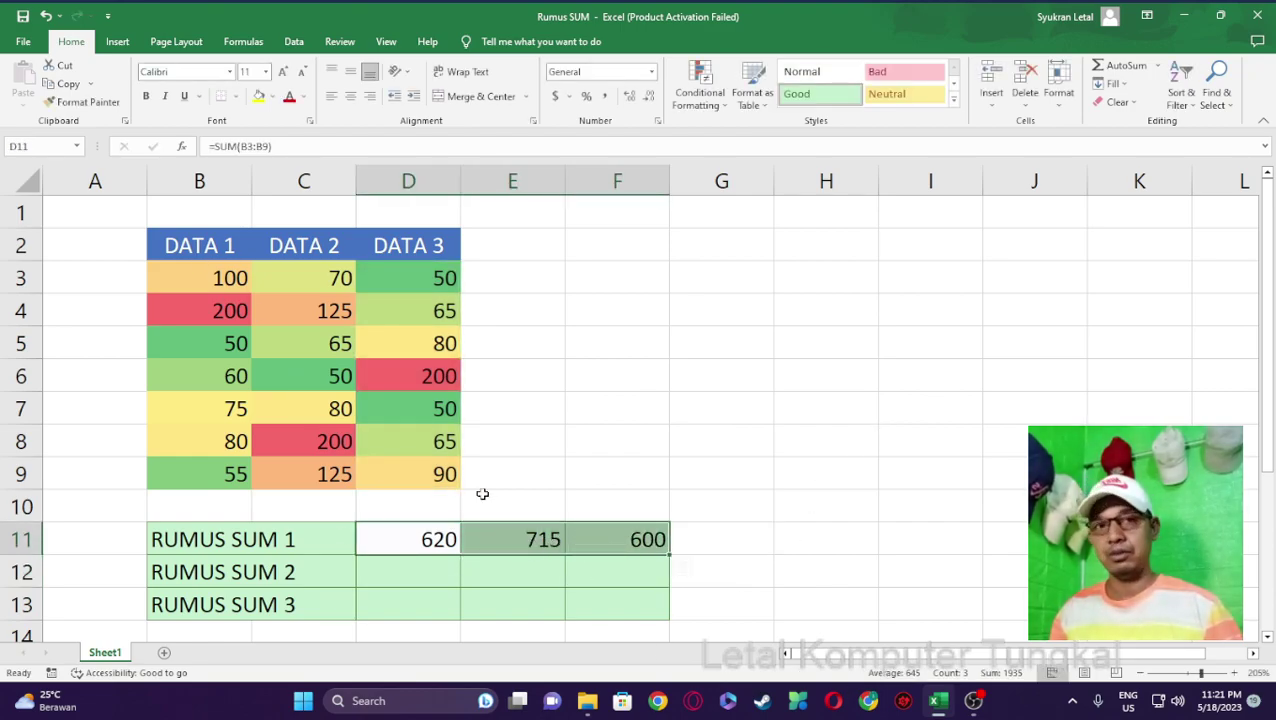
left_click(430, 534)
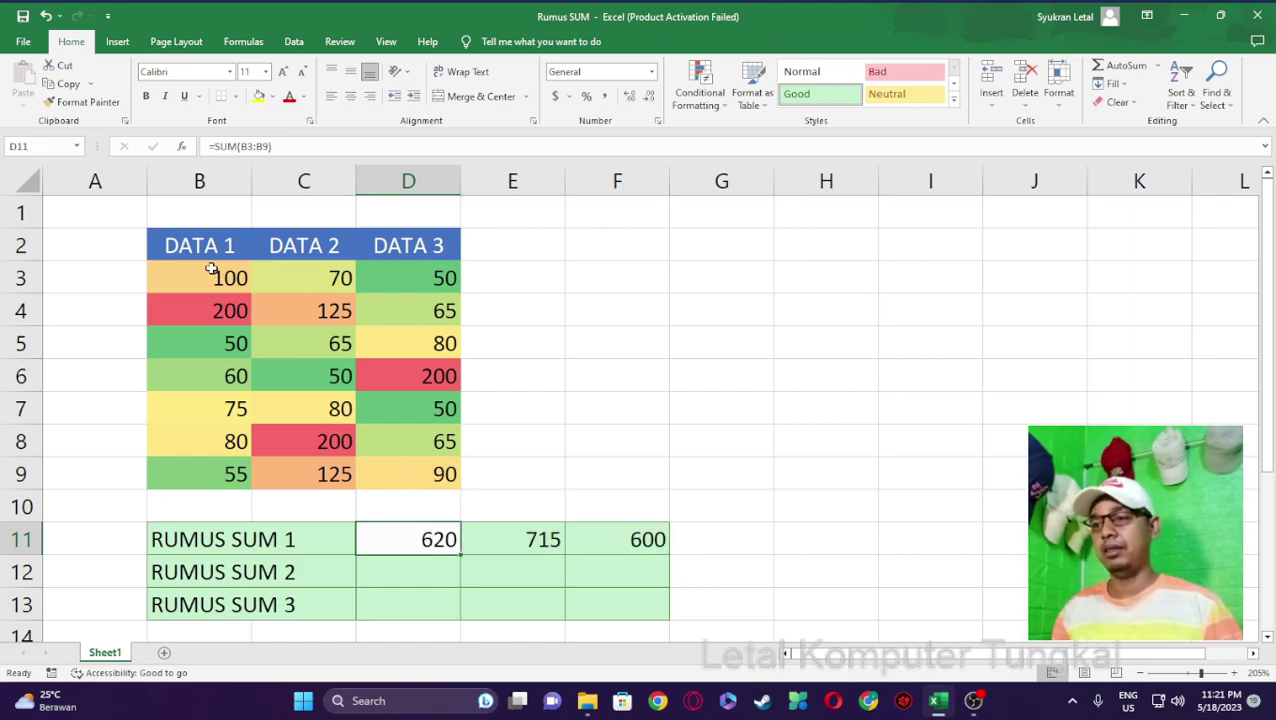
left_click_drag(211, 268, 213, 468)
left_click_drag(305, 266, 310, 475)
left_click(655, 540)
left_click(420, 285)
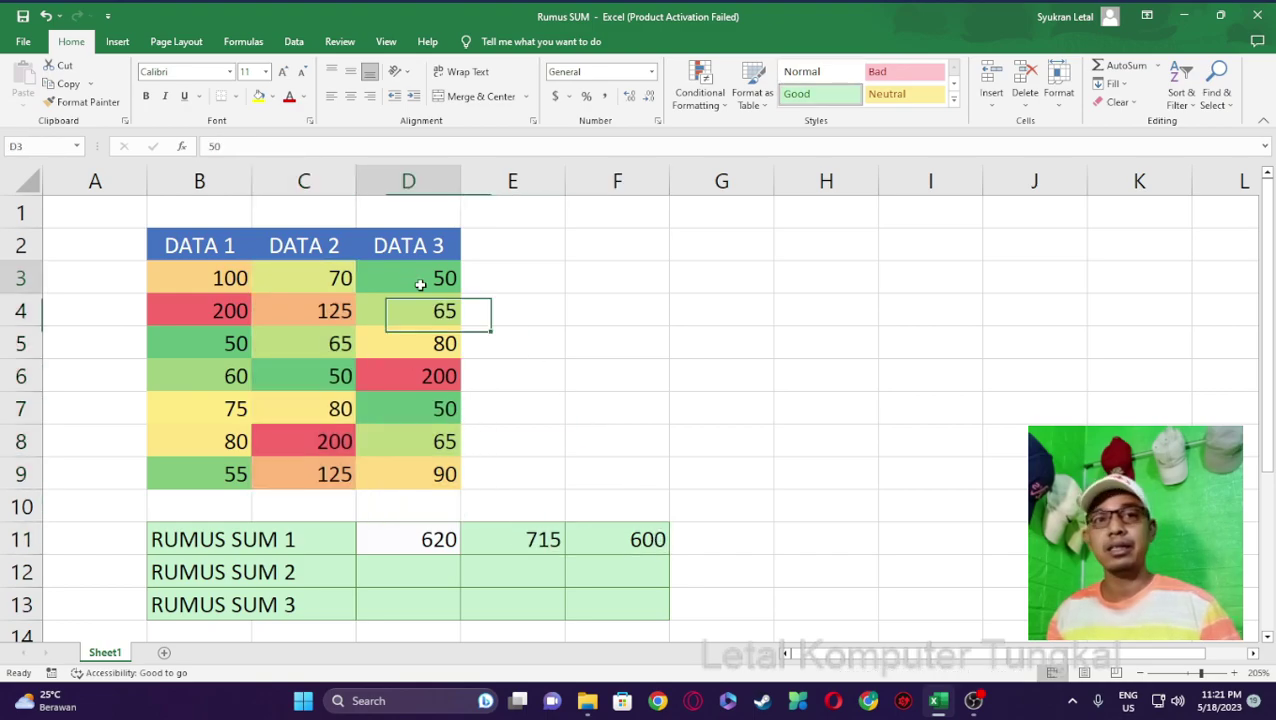
left_click_drag(420, 285, 419, 479)
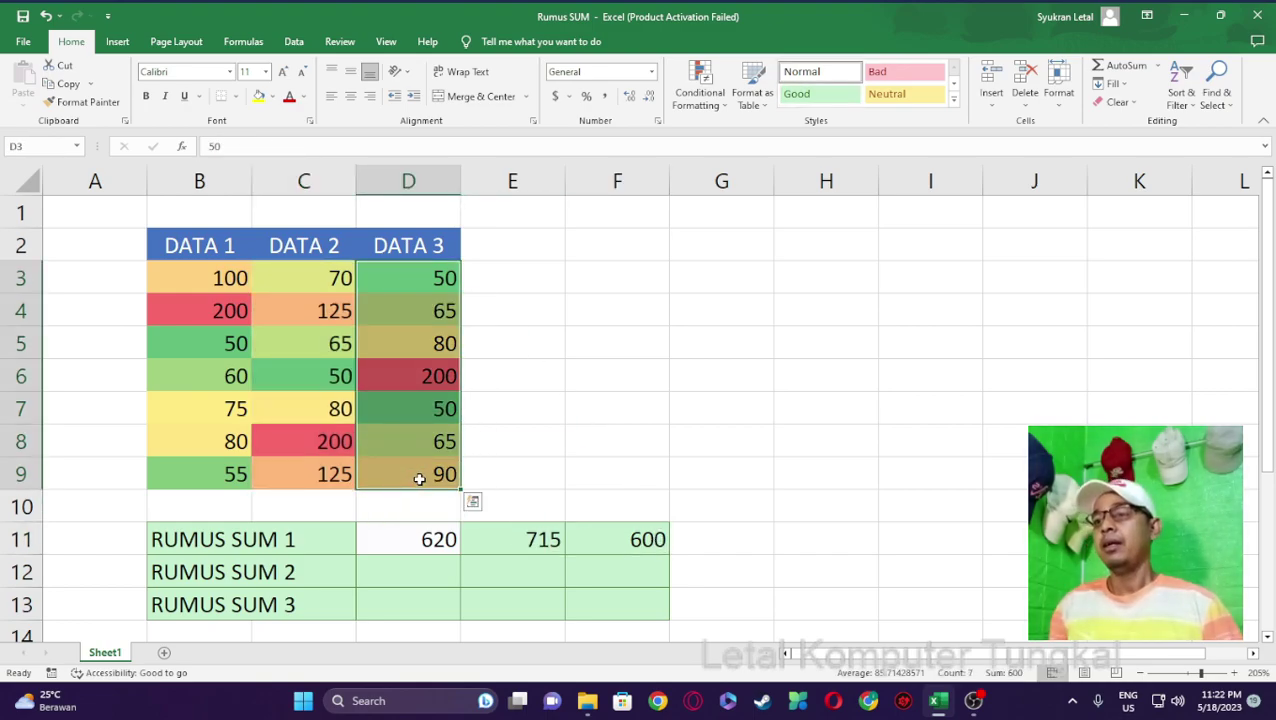
left_click(417, 578)
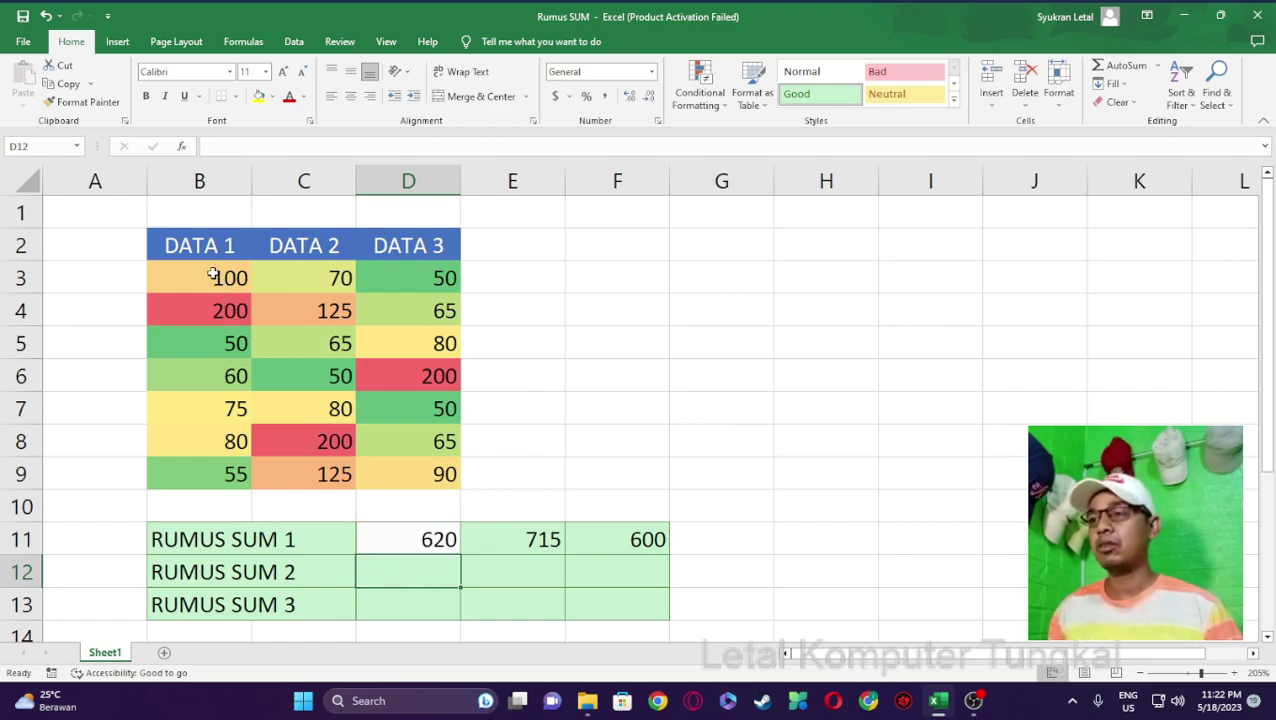
left_click_drag(210, 271, 178, 476)
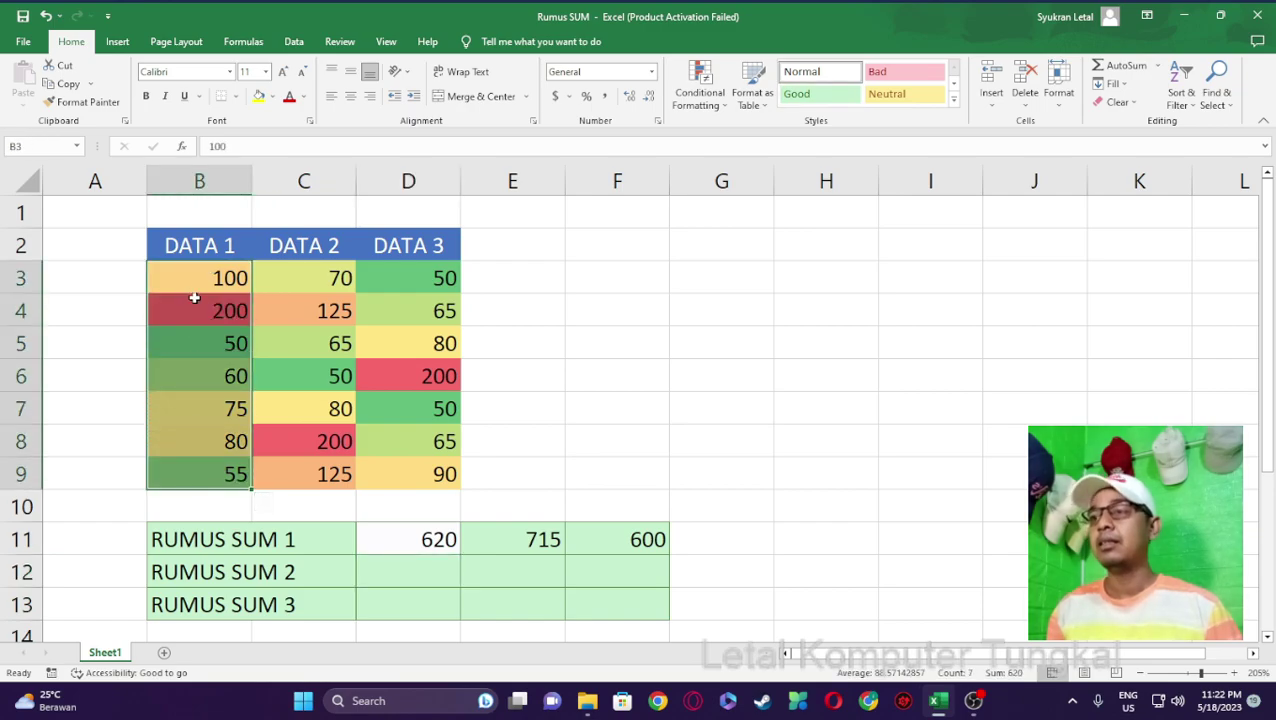
left_click_drag(200, 277, 190, 476)
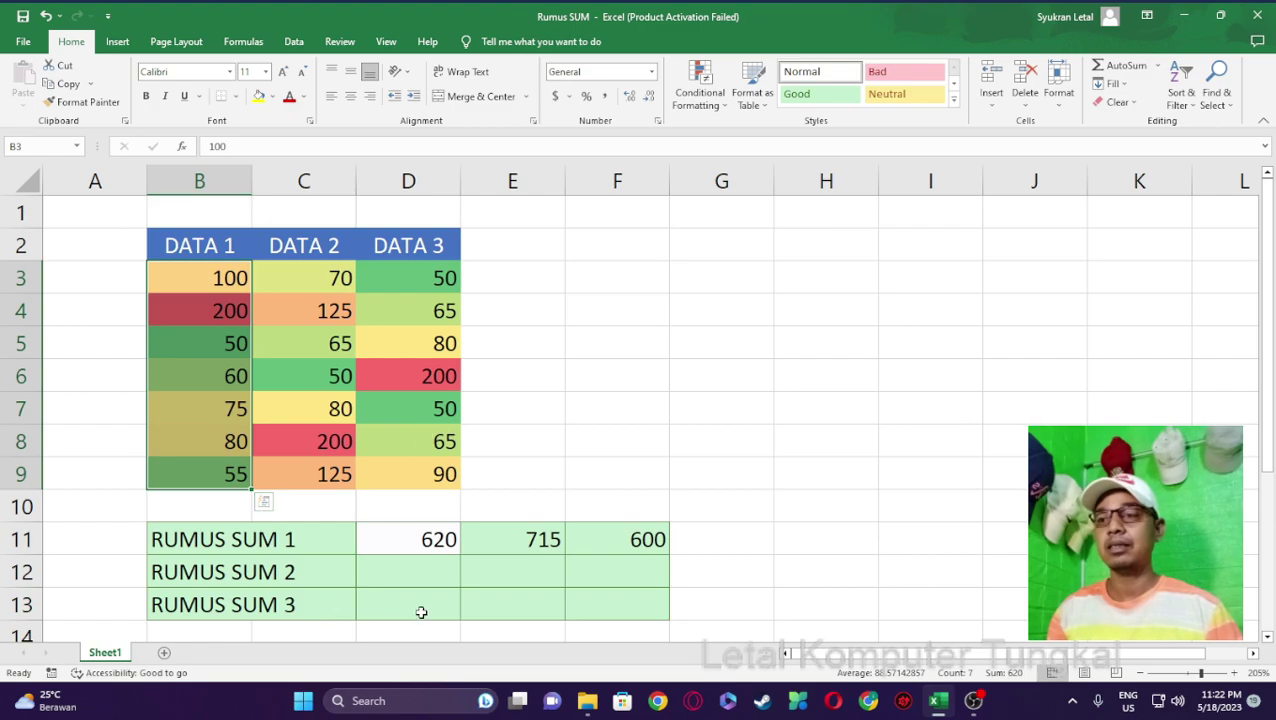
left_click(435, 562)
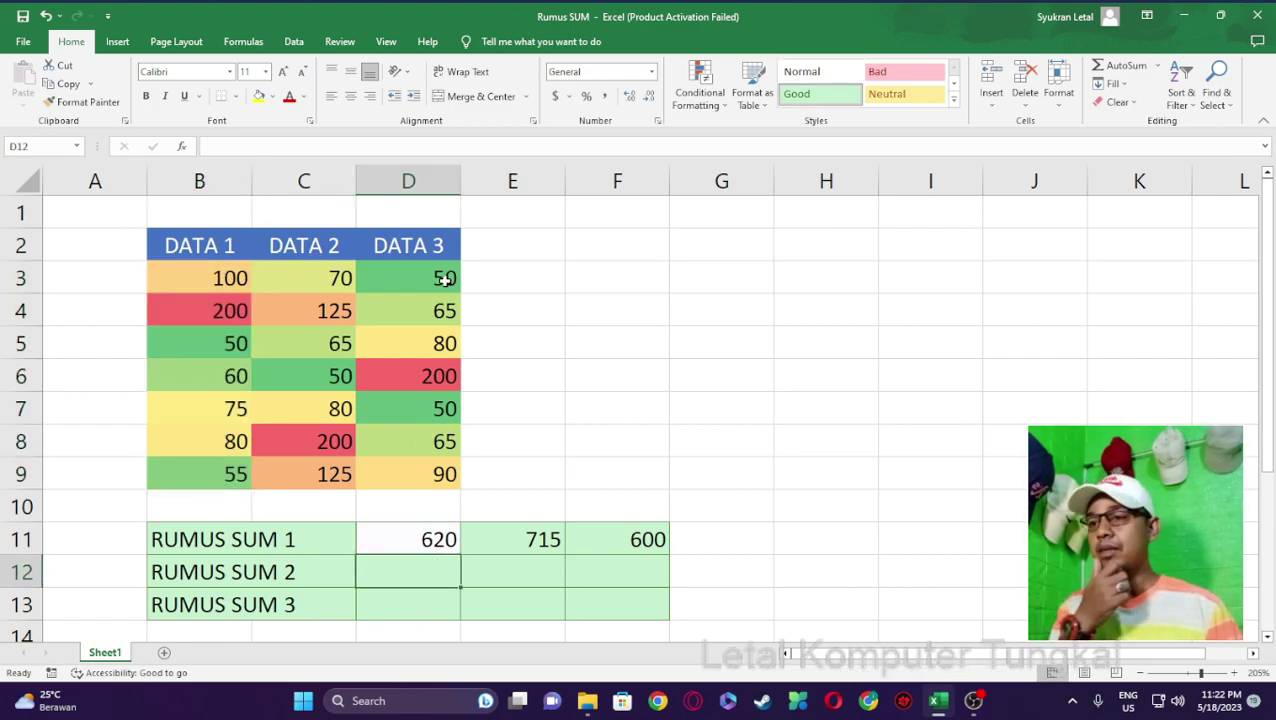
left_click_drag(203, 276, 203, 505)
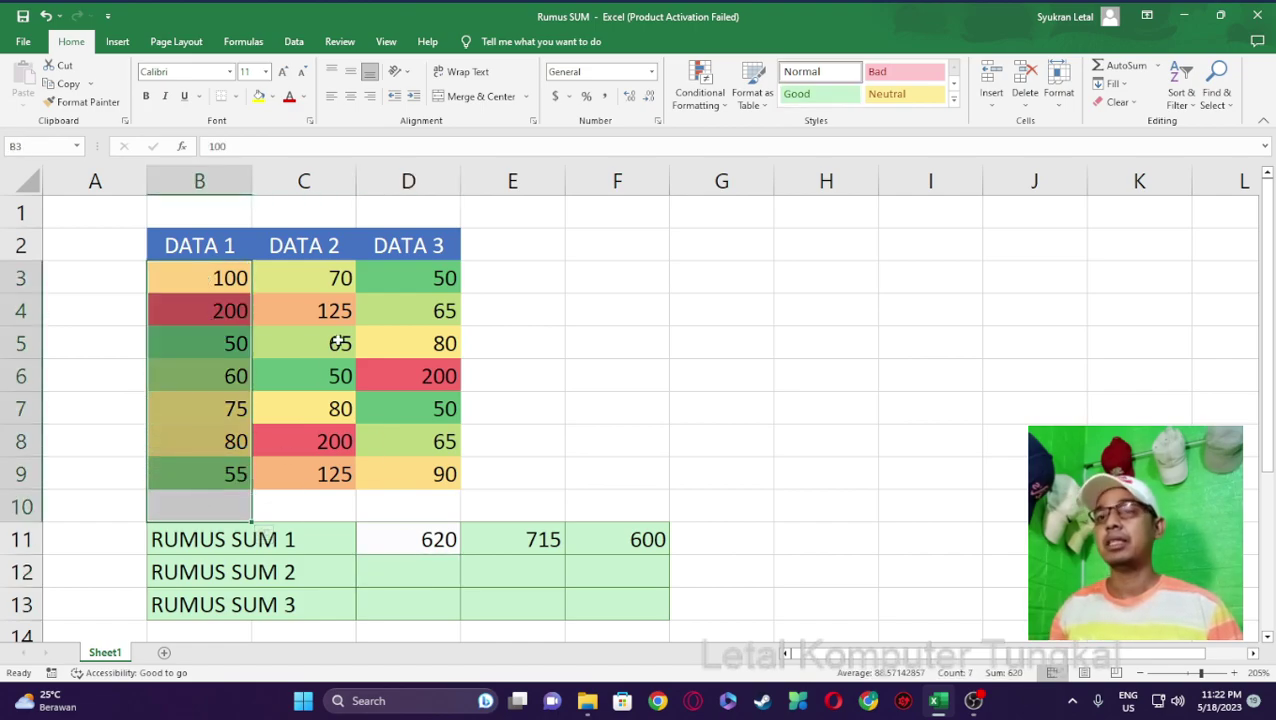
left_click_drag(407, 276, 408, 460)
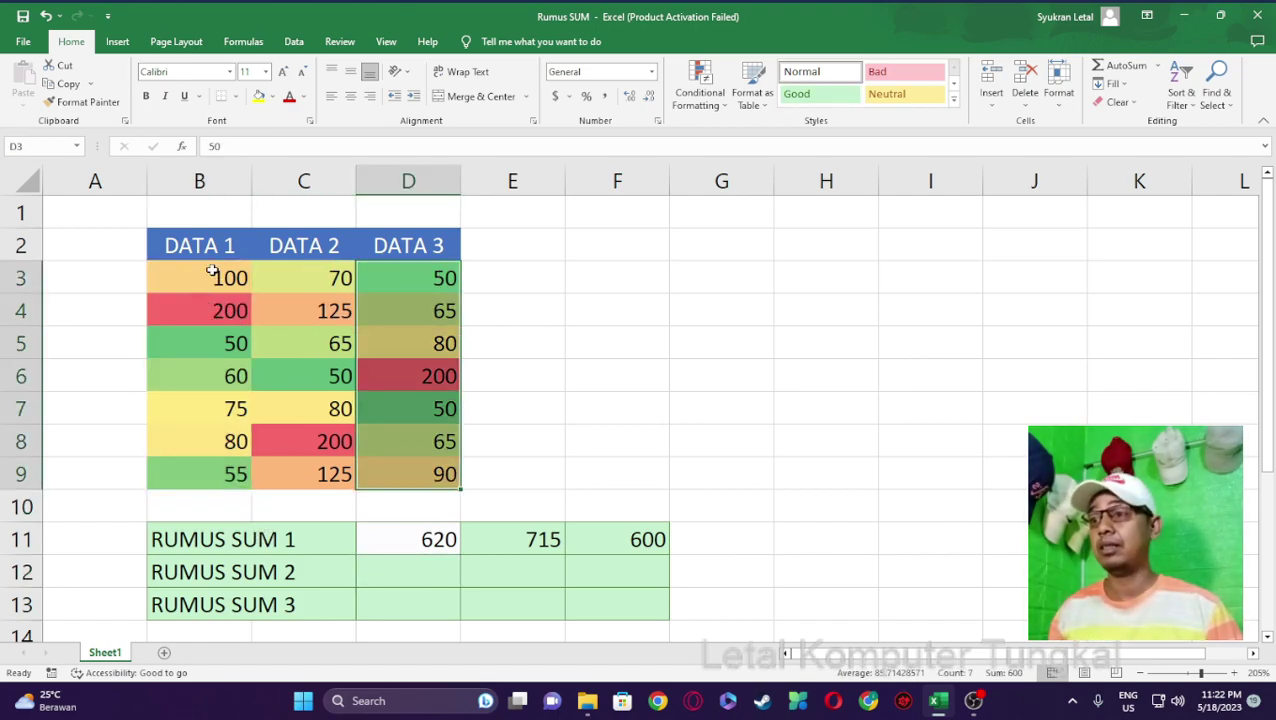
left_click(434, 572)
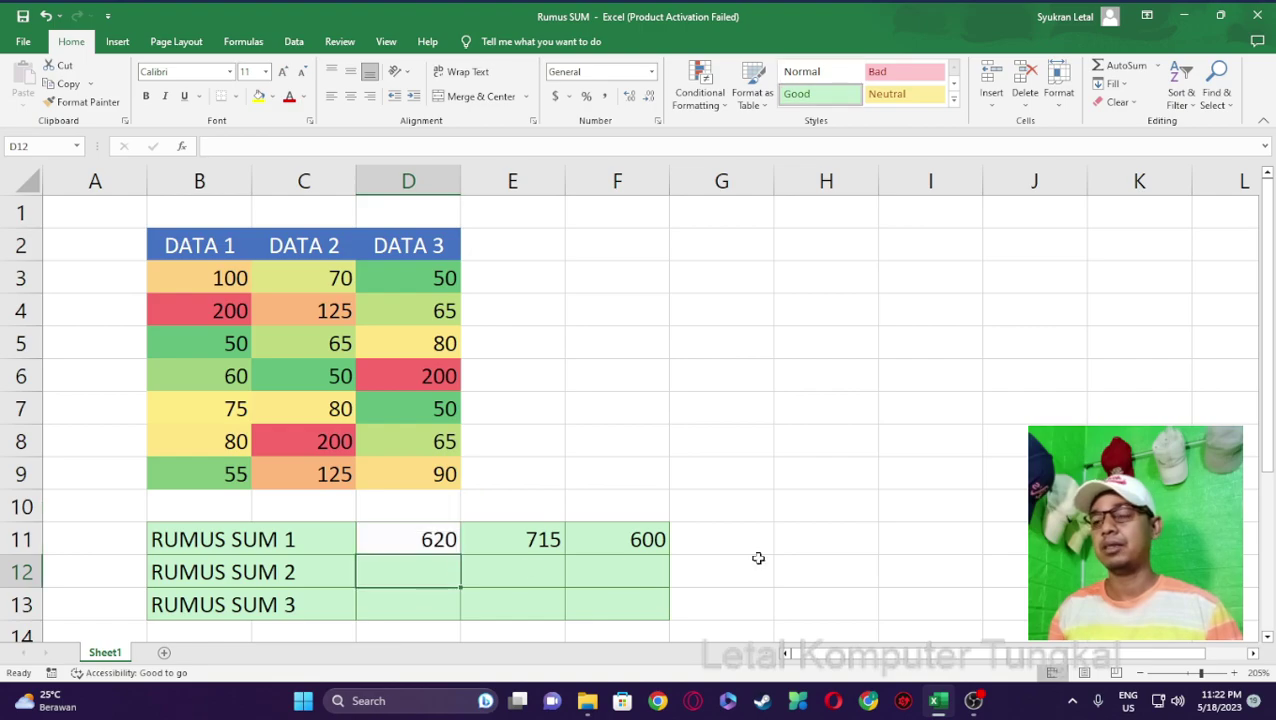
Start =SUM(B3:B9 in D12, fixing the mistyped separator and dismissing the formula warnings.
type("=S")
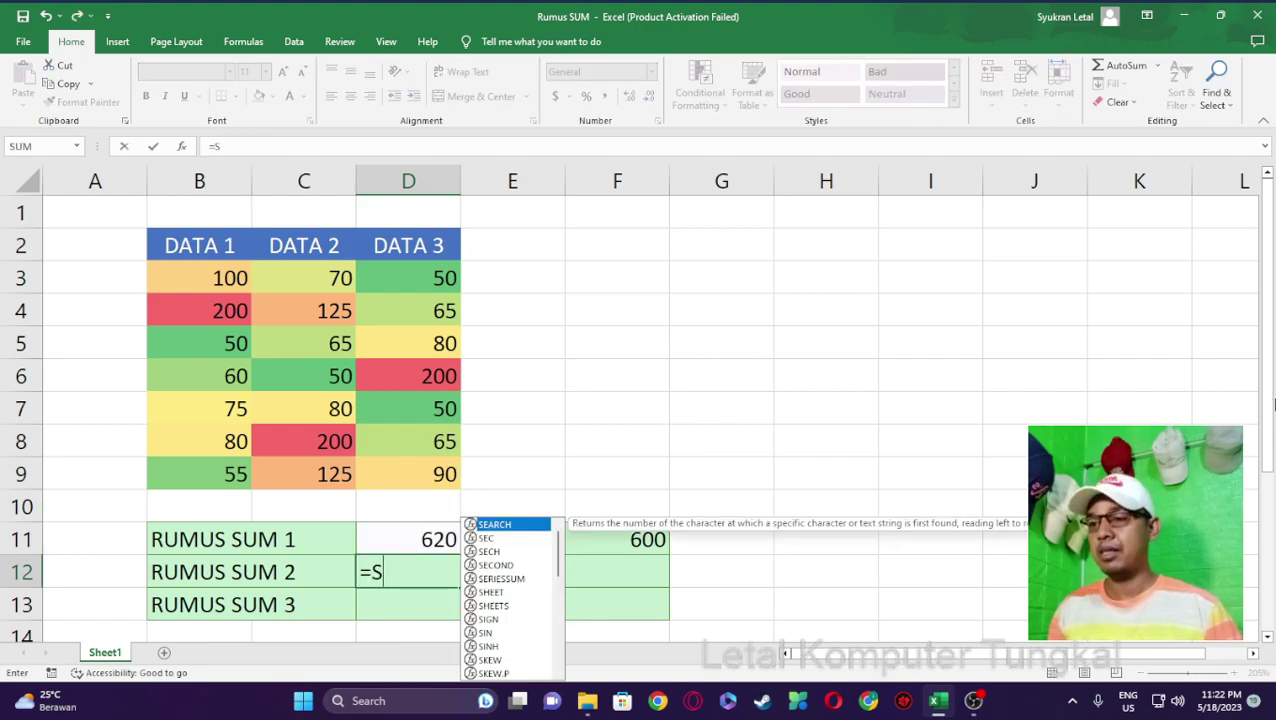
type("UM(")
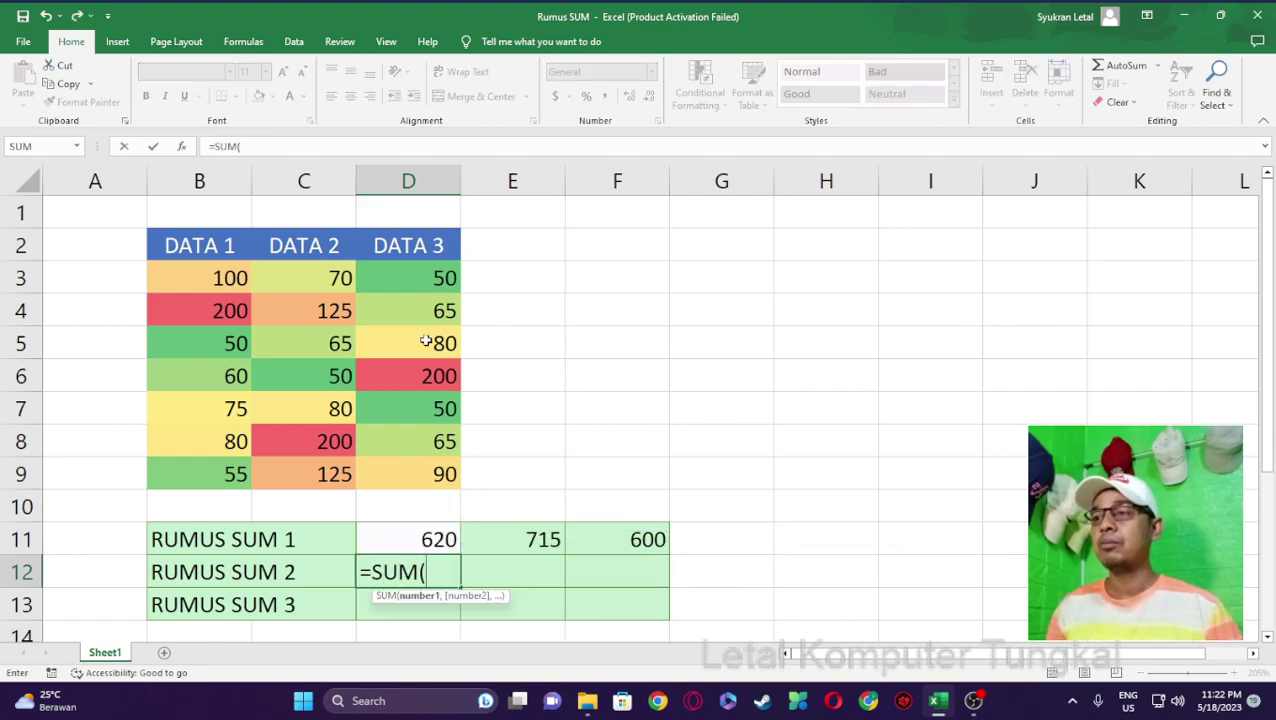
left_click_drag(205, 279, 208, 465)
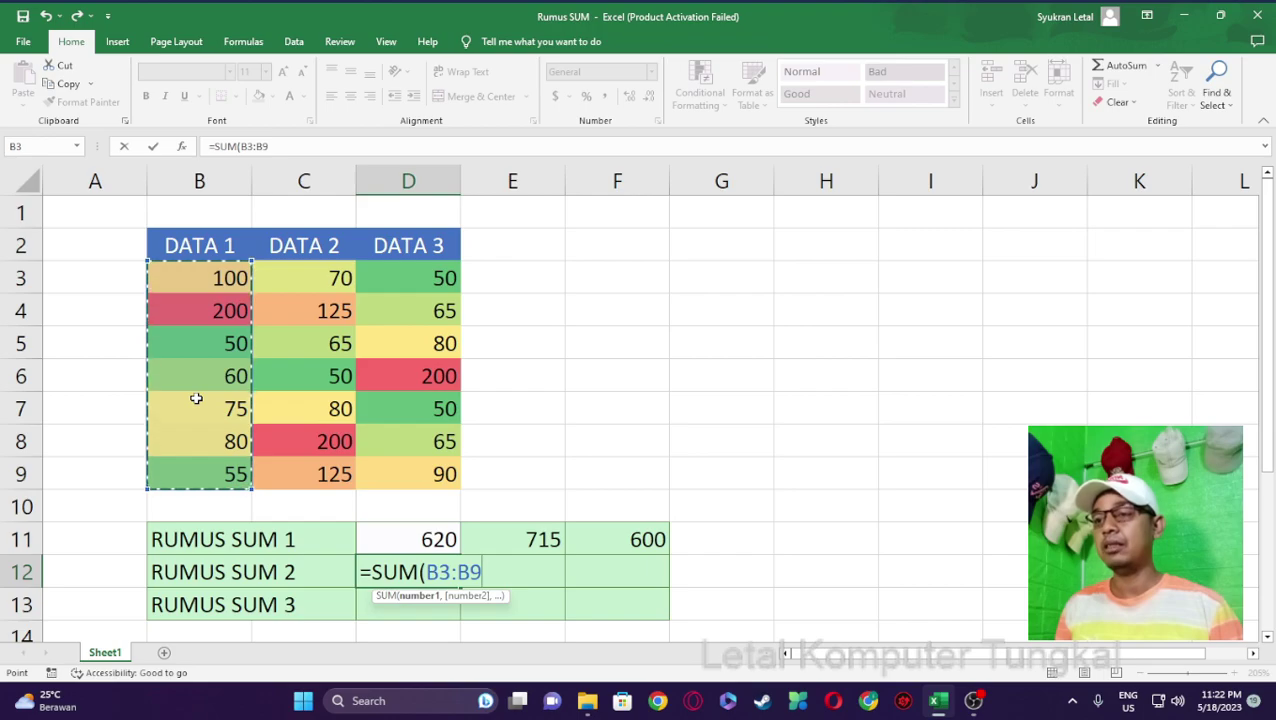
type(";")
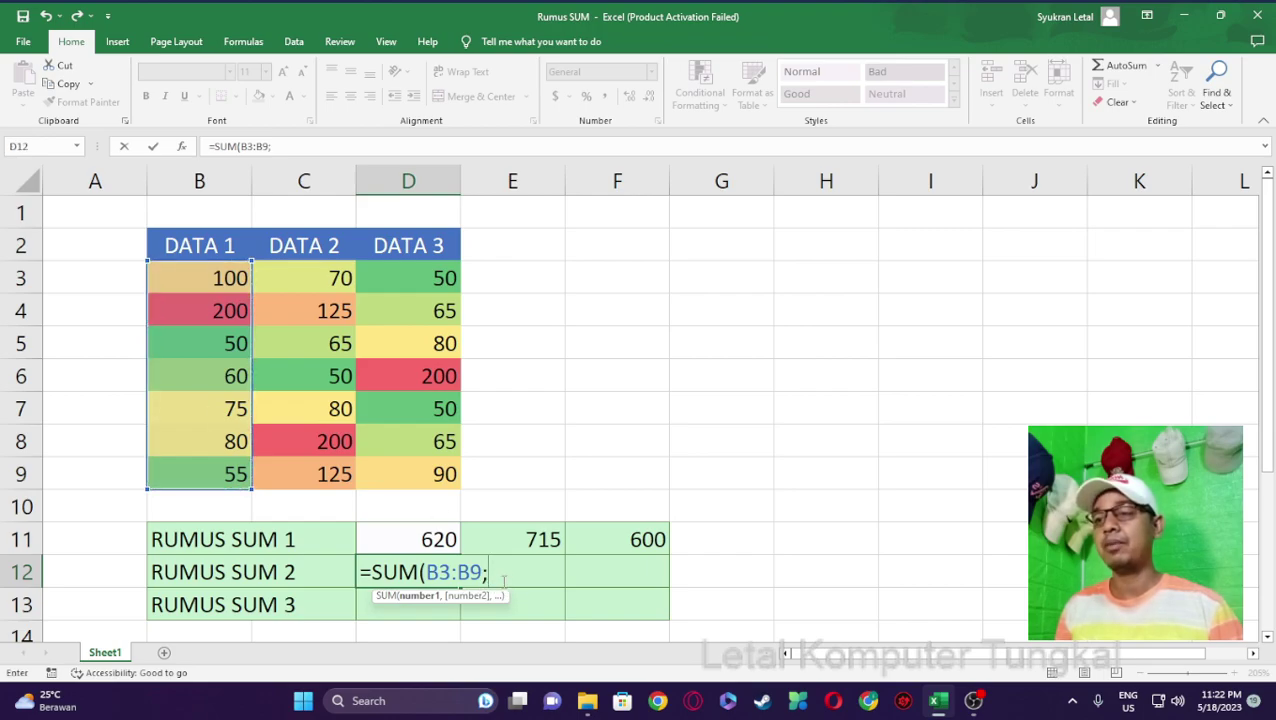
type(";")
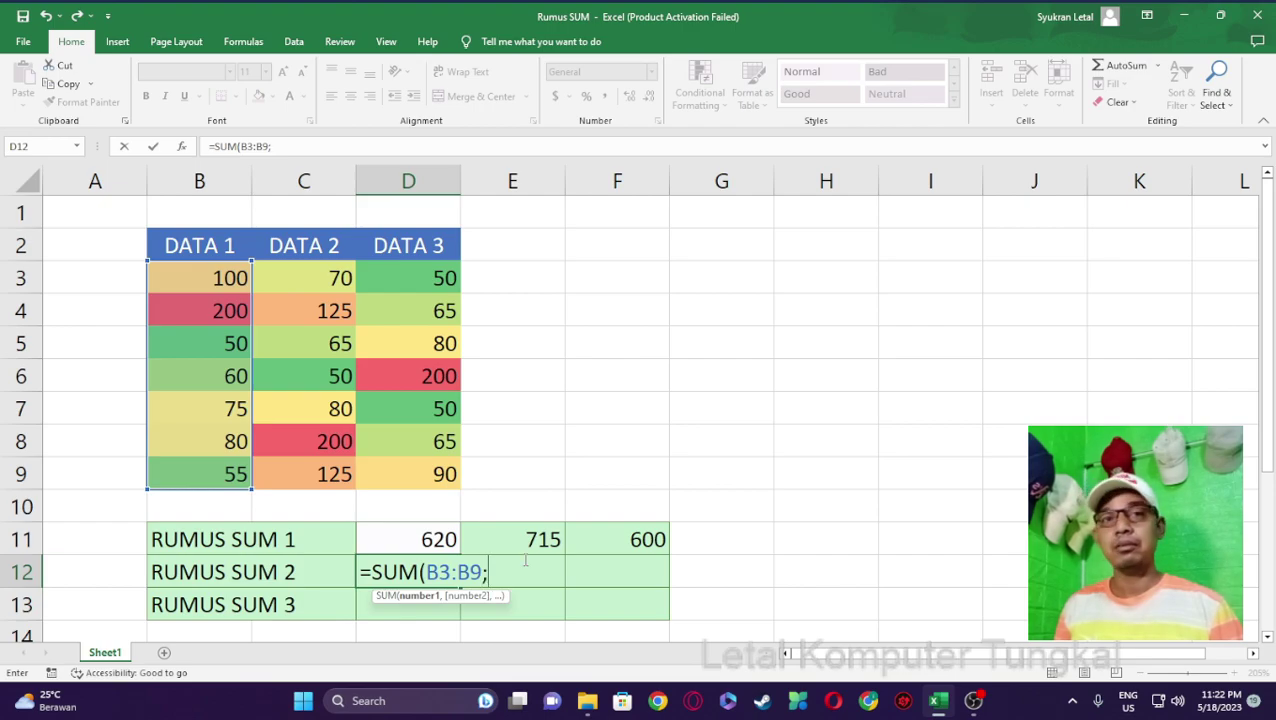
key("BackSpace")
type(",")
key("BackSpace")
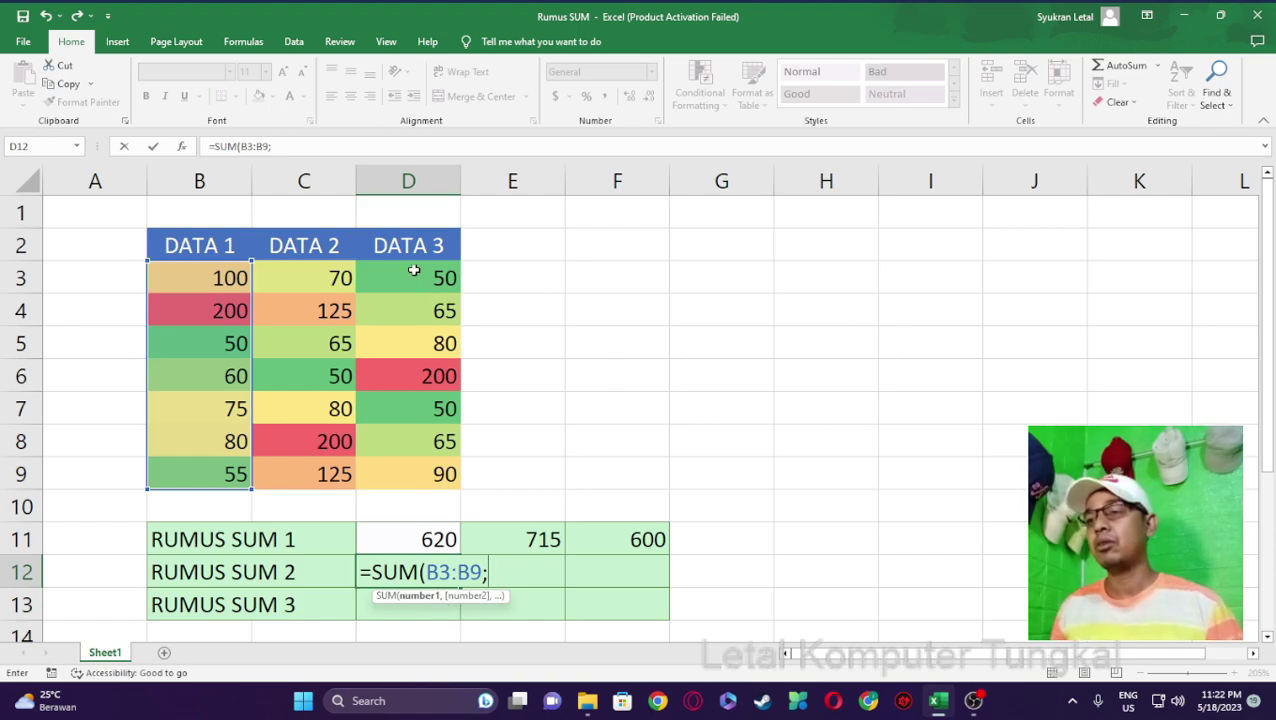
key("Return")
left_click(611, 434)
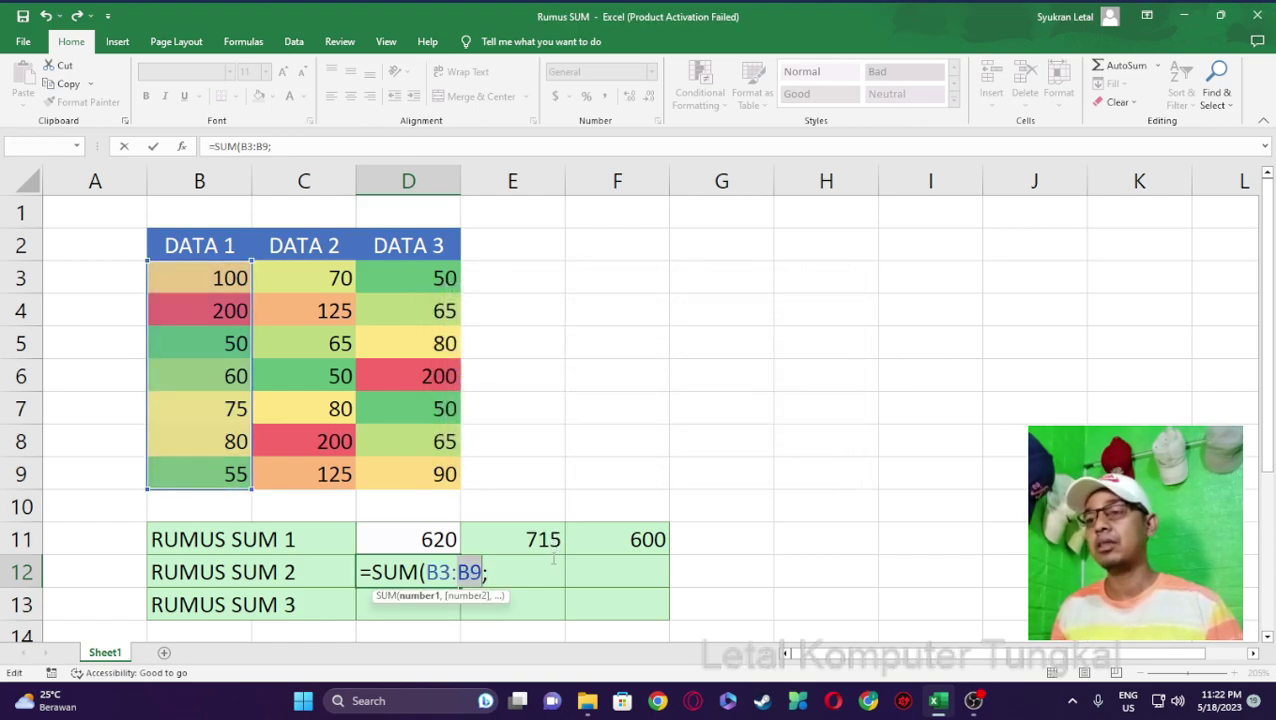
key("Return")
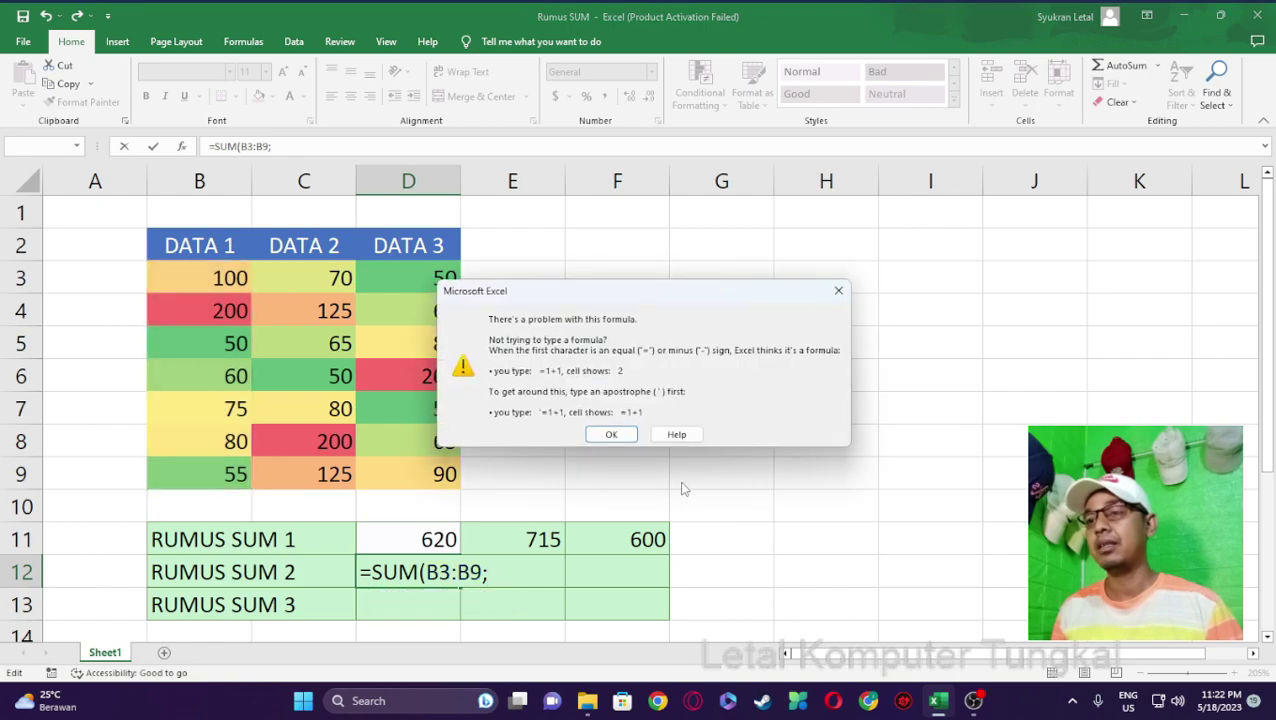
left_click(610, 436)
Add D3:D9 to make =SUM(B3:B9,D3:D9) = 1220, then verify the 620 and 600 subtotals.
left_click(519, 578)
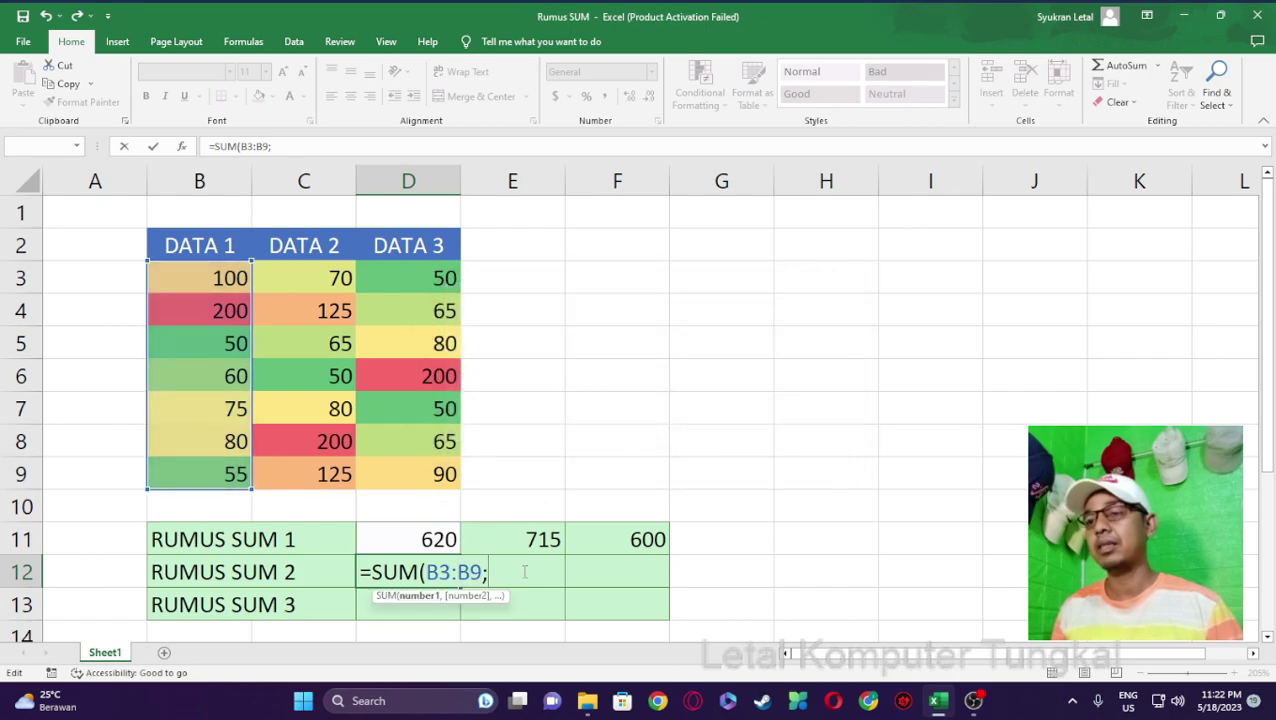
type(",")
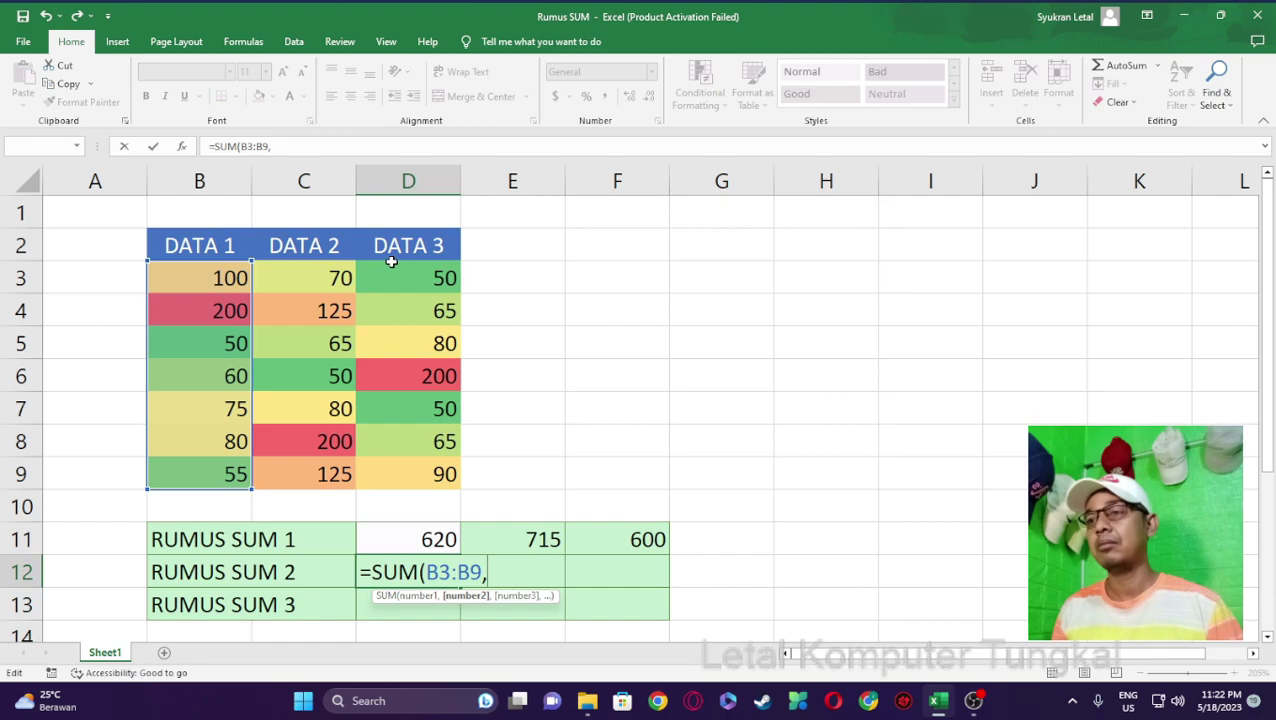
left_click_drag(391, 262, 422, 468)
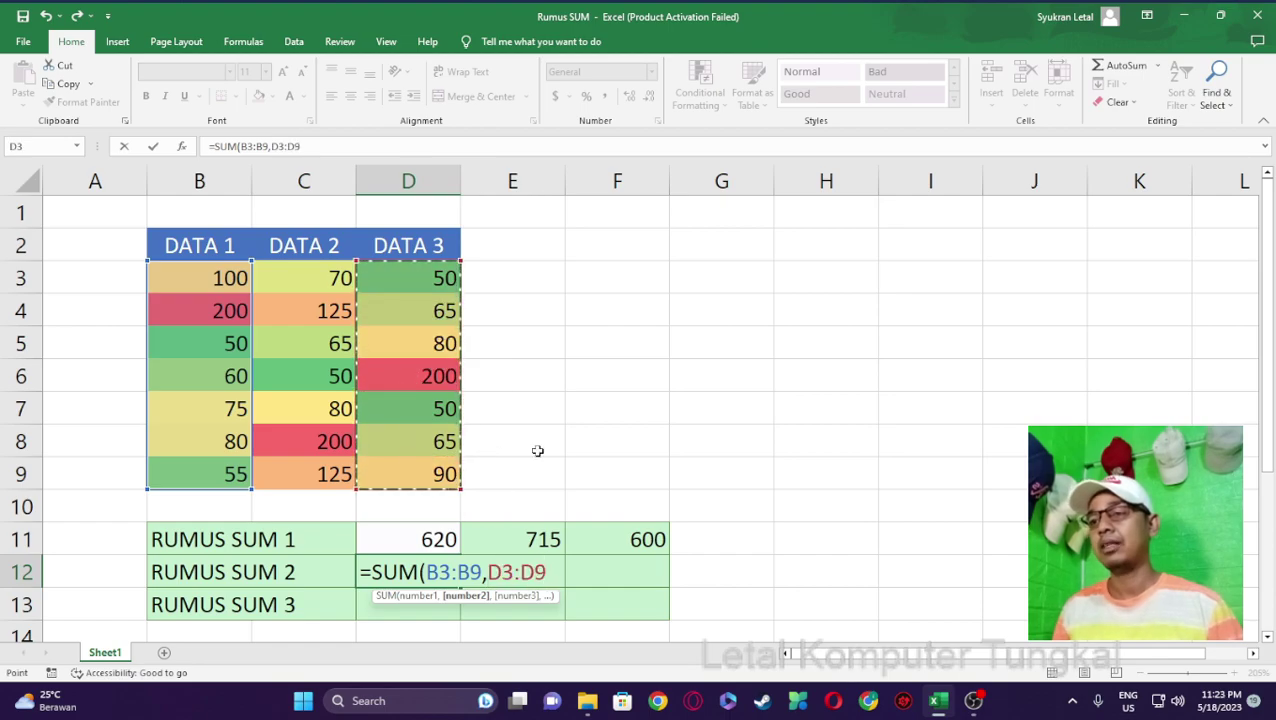
type(")")
key("Return")
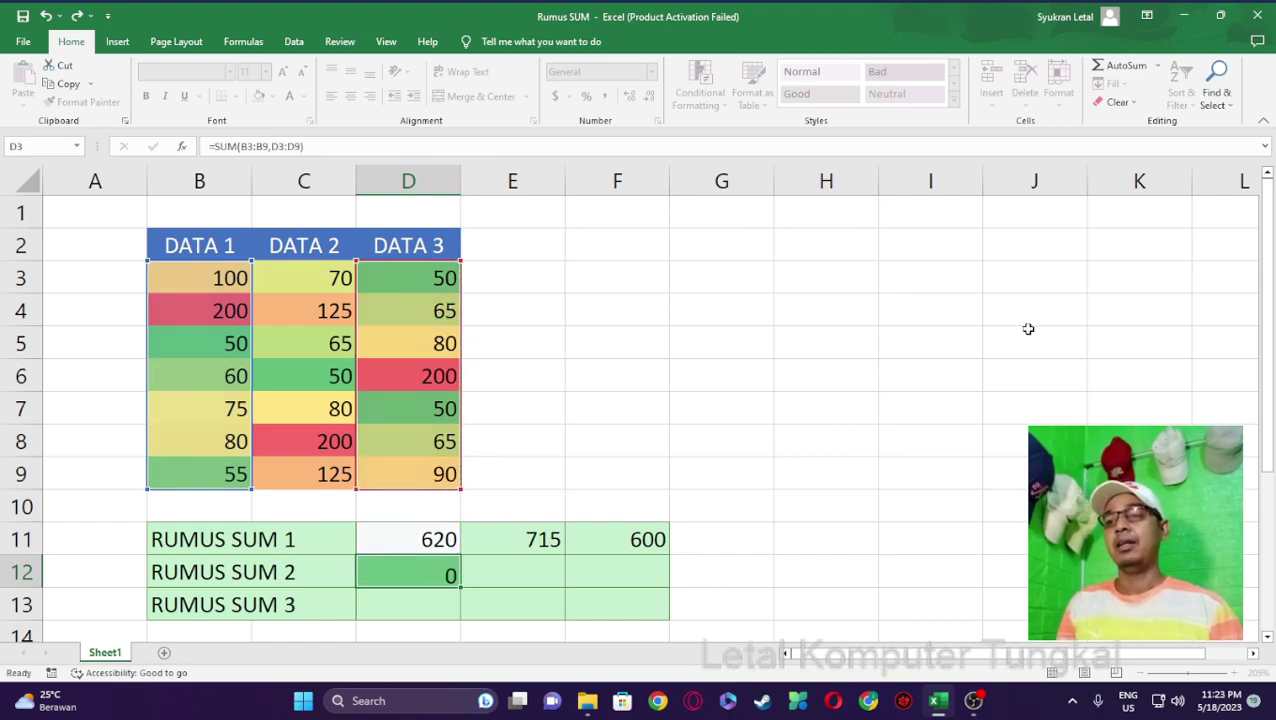
key("Return")
left_click(440, 571)
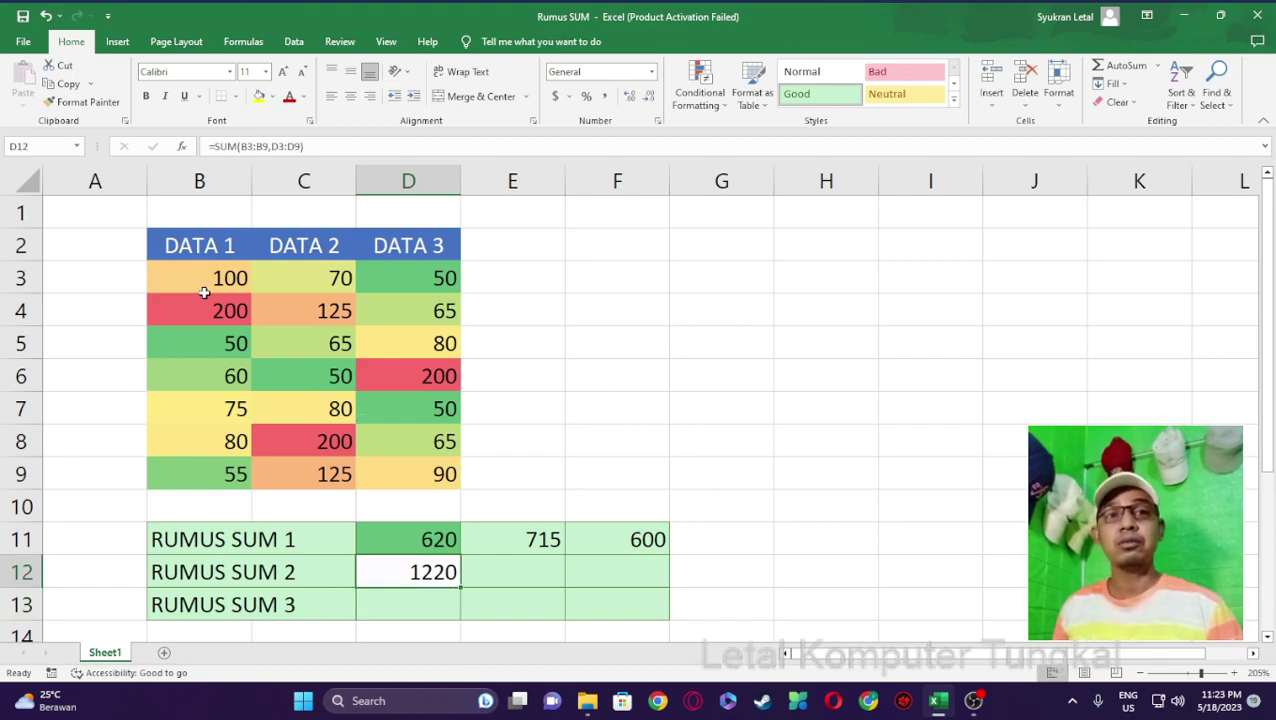
left_click_drag(206, 280, 204, 479)
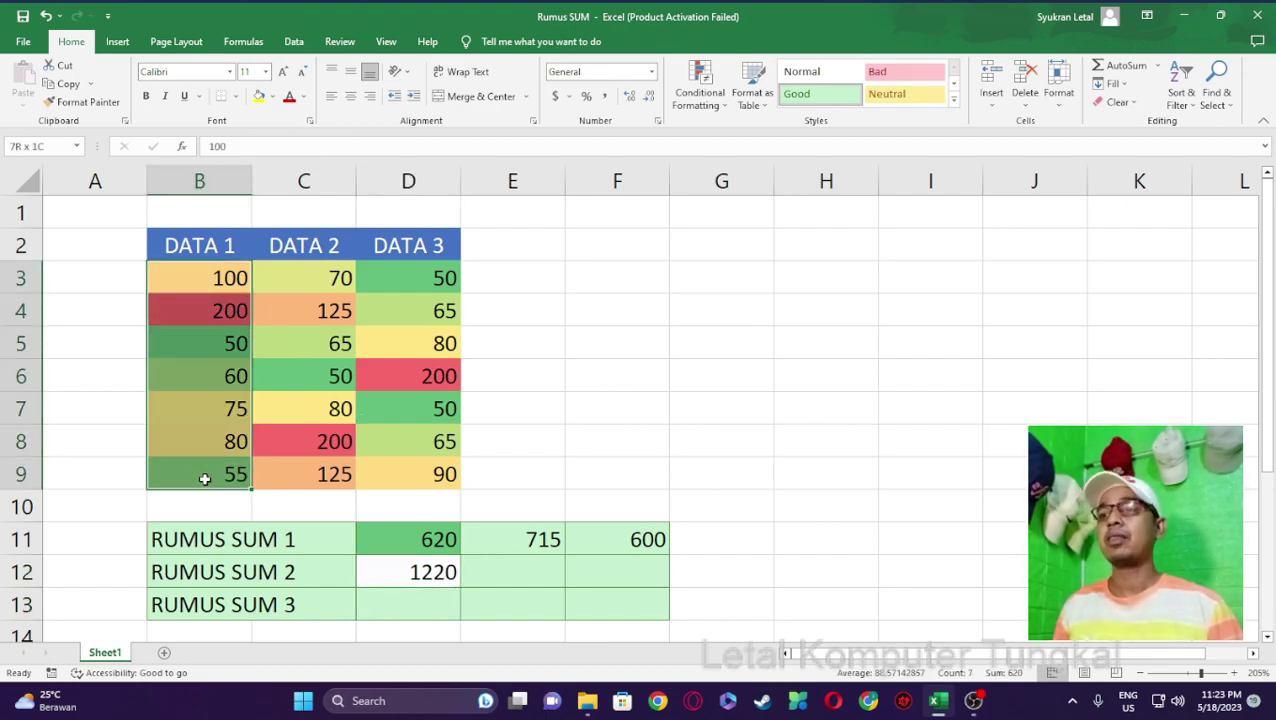
left_click_drag(440, 280, 442, 472)
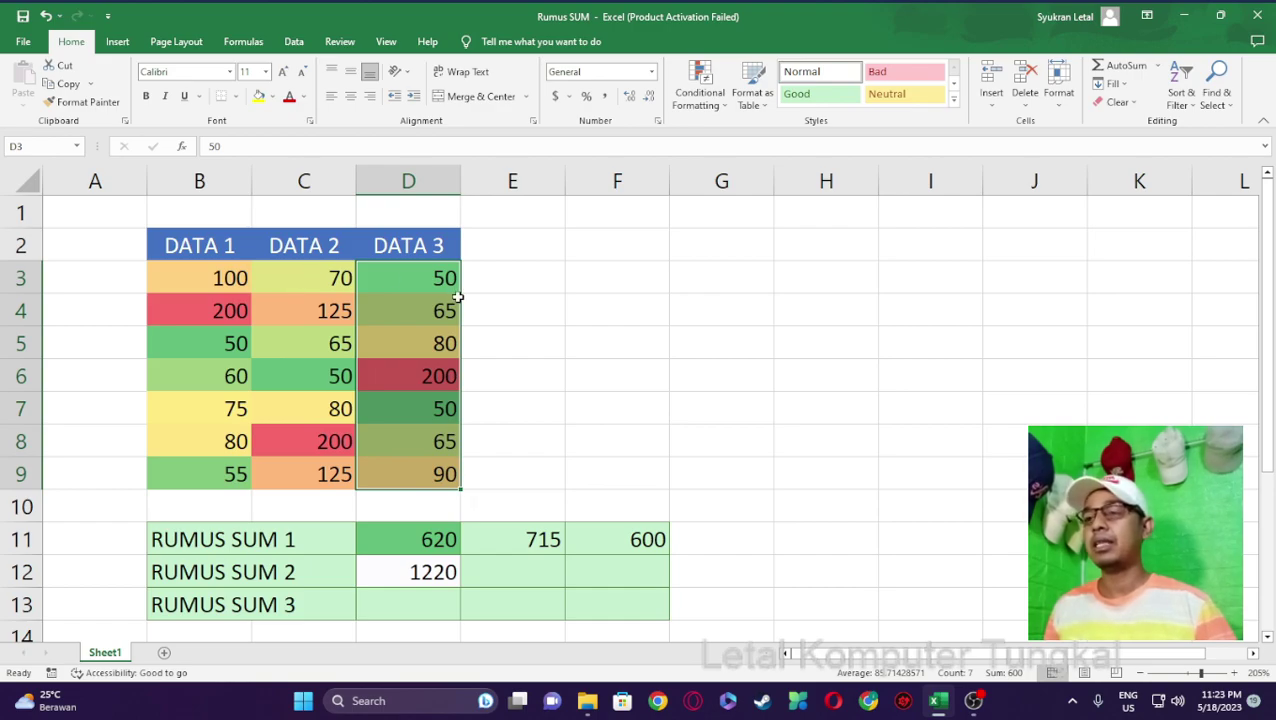
Enter =SUM(C3:C9,D3:D9) in E12 to get 1315.
left_click(529, 571)
type("=")
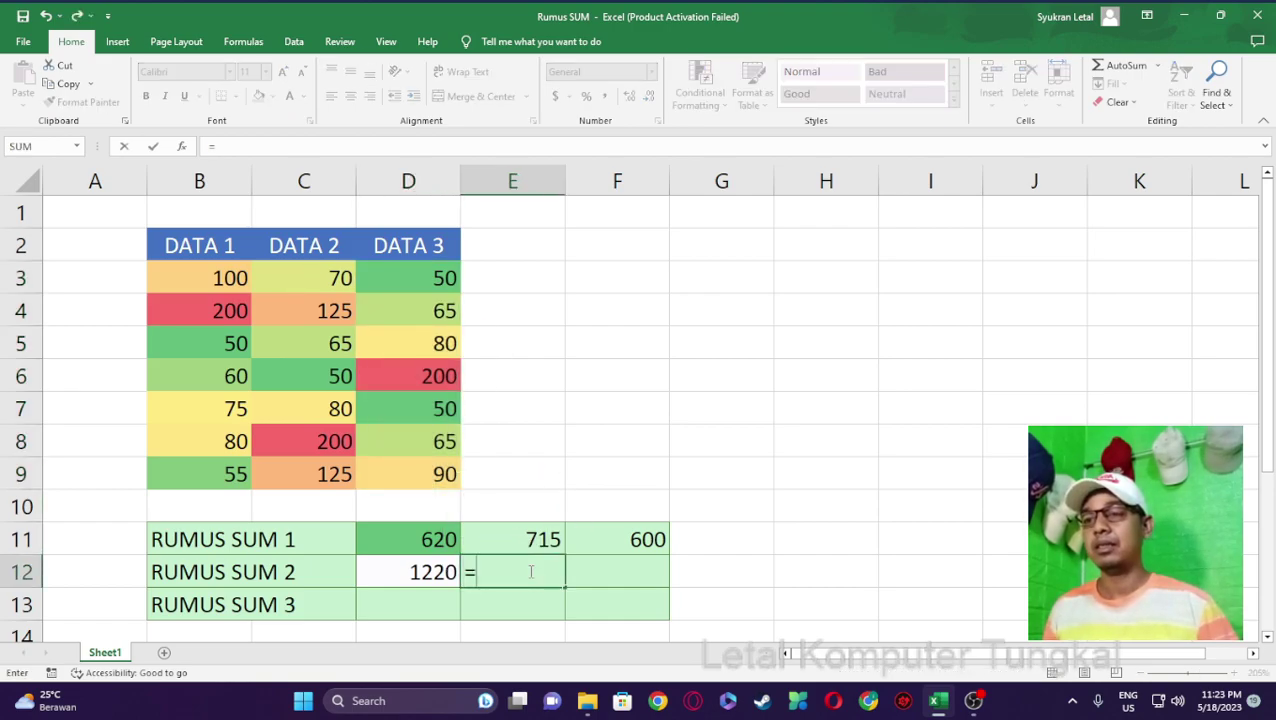
type("SUM(")
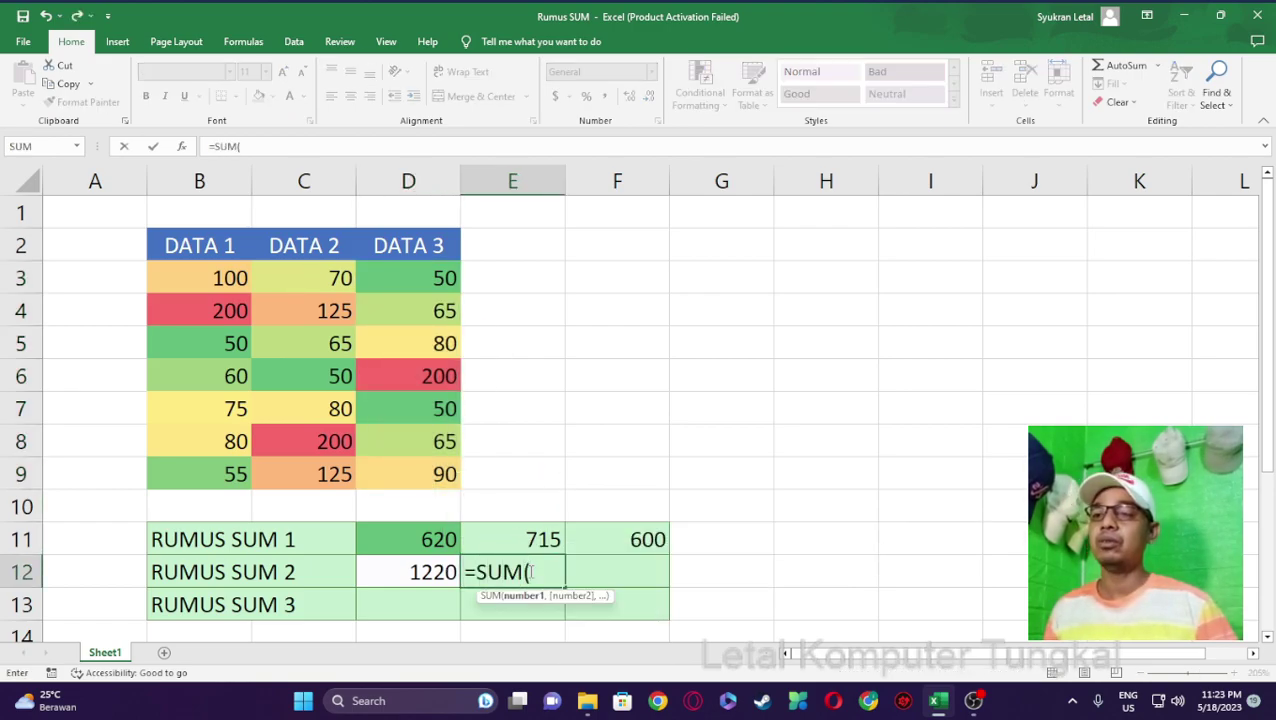
left_click_drag(326, 275, 321, 474)
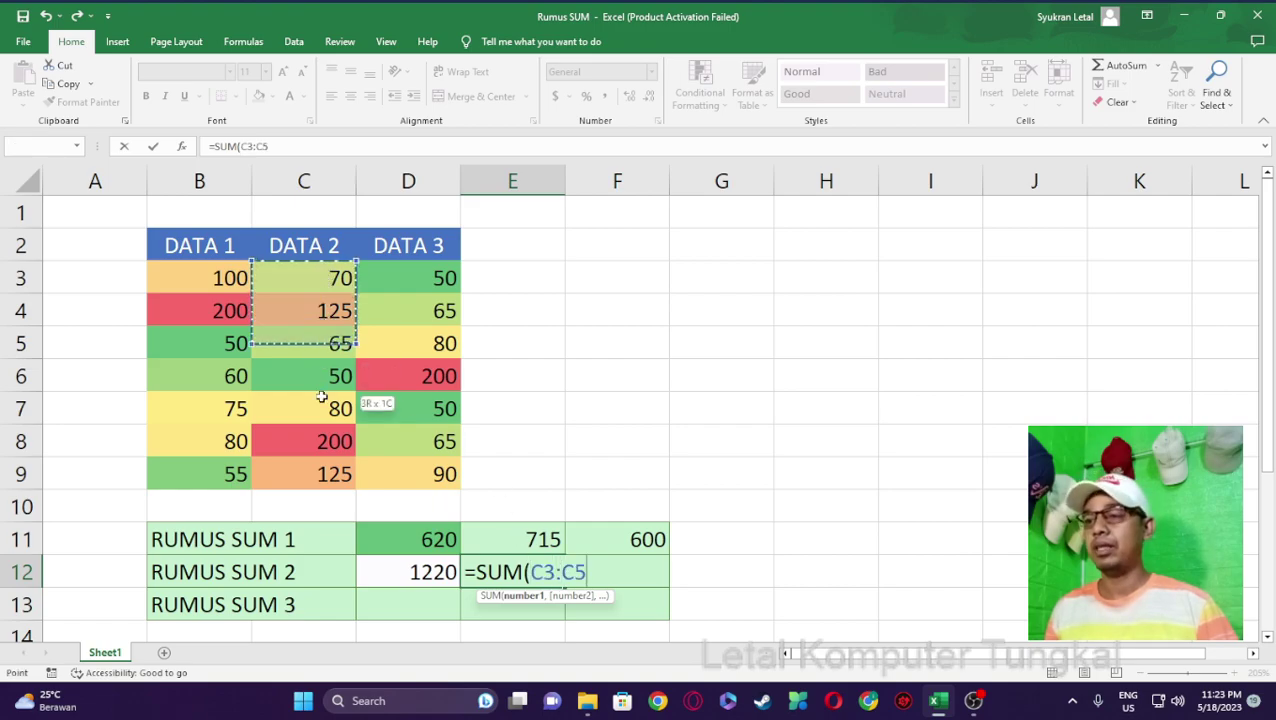
type(",")
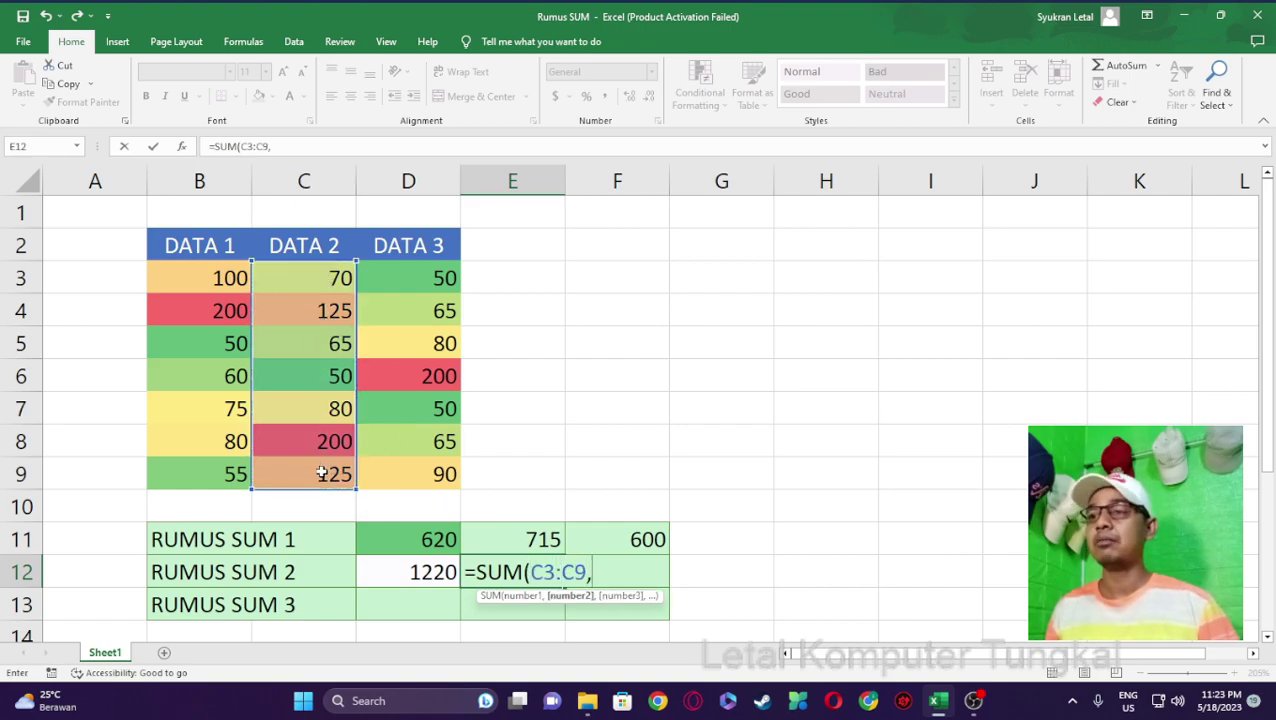
left_click_drag(425, 279, 443, 462)
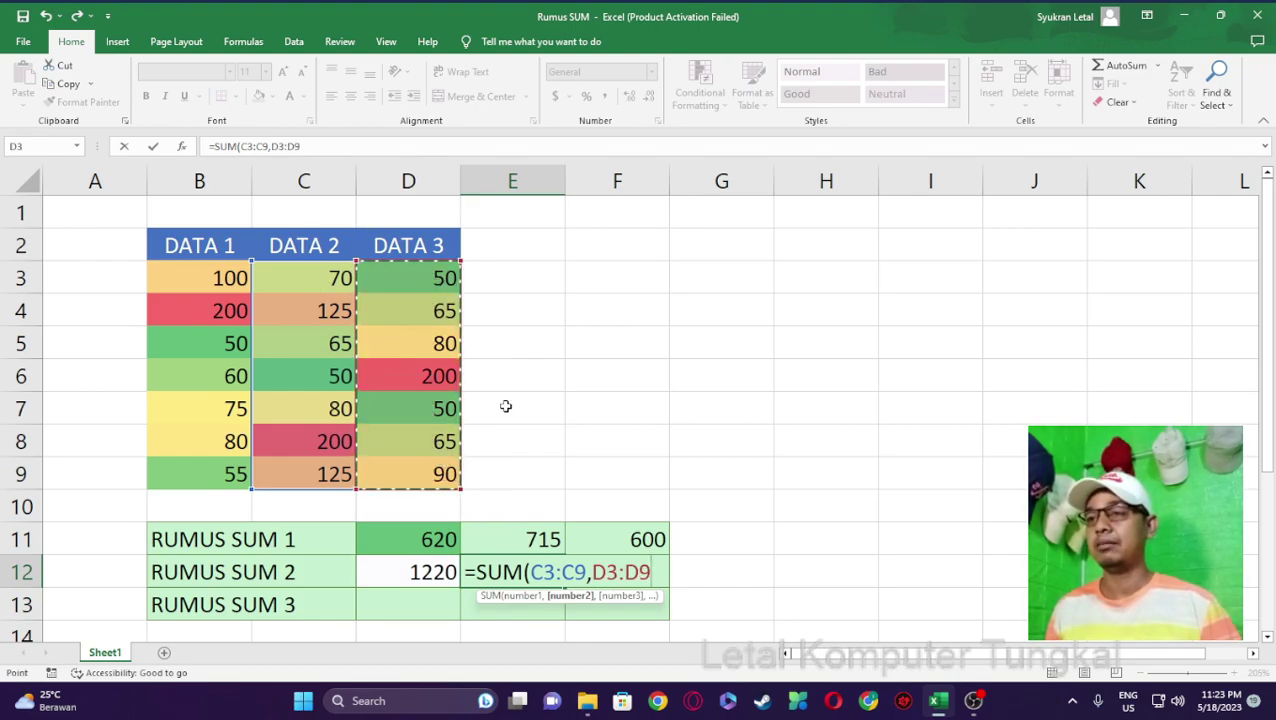
type(")")
key("Return")
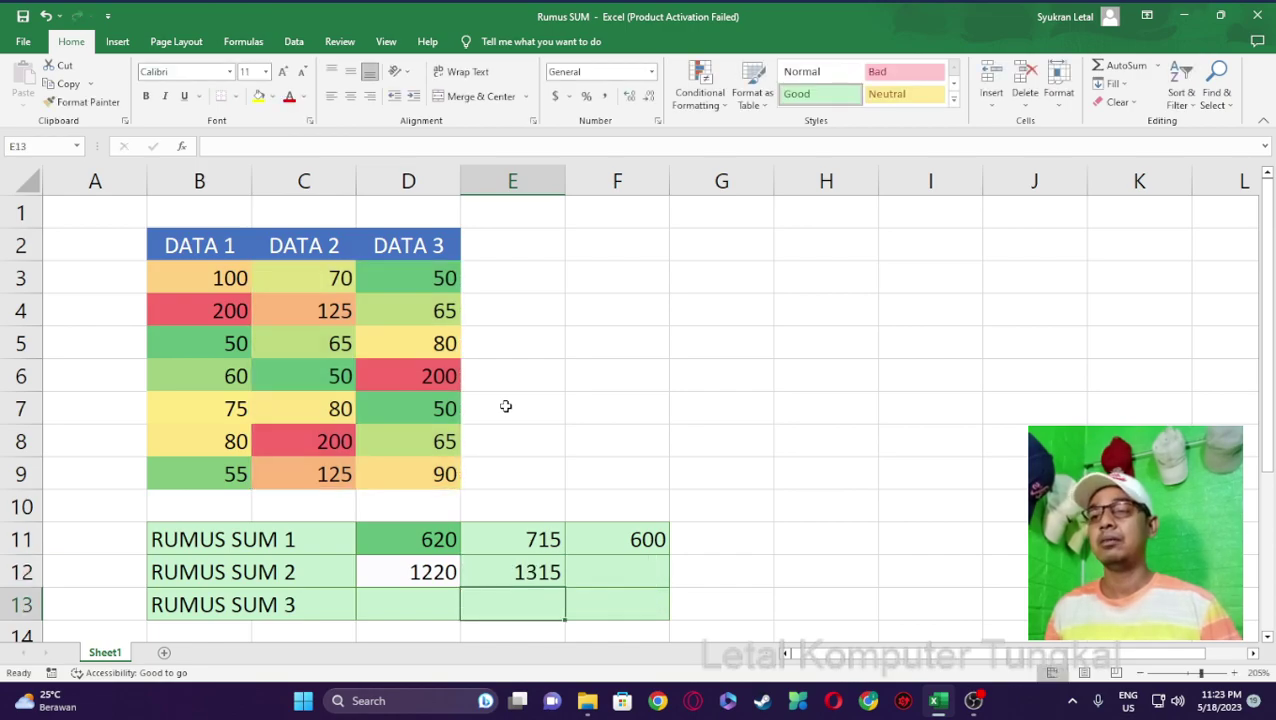
Enter =SUM(C3:D9) in F12 as a single block range, giving 1315.
left_click(610, 572)
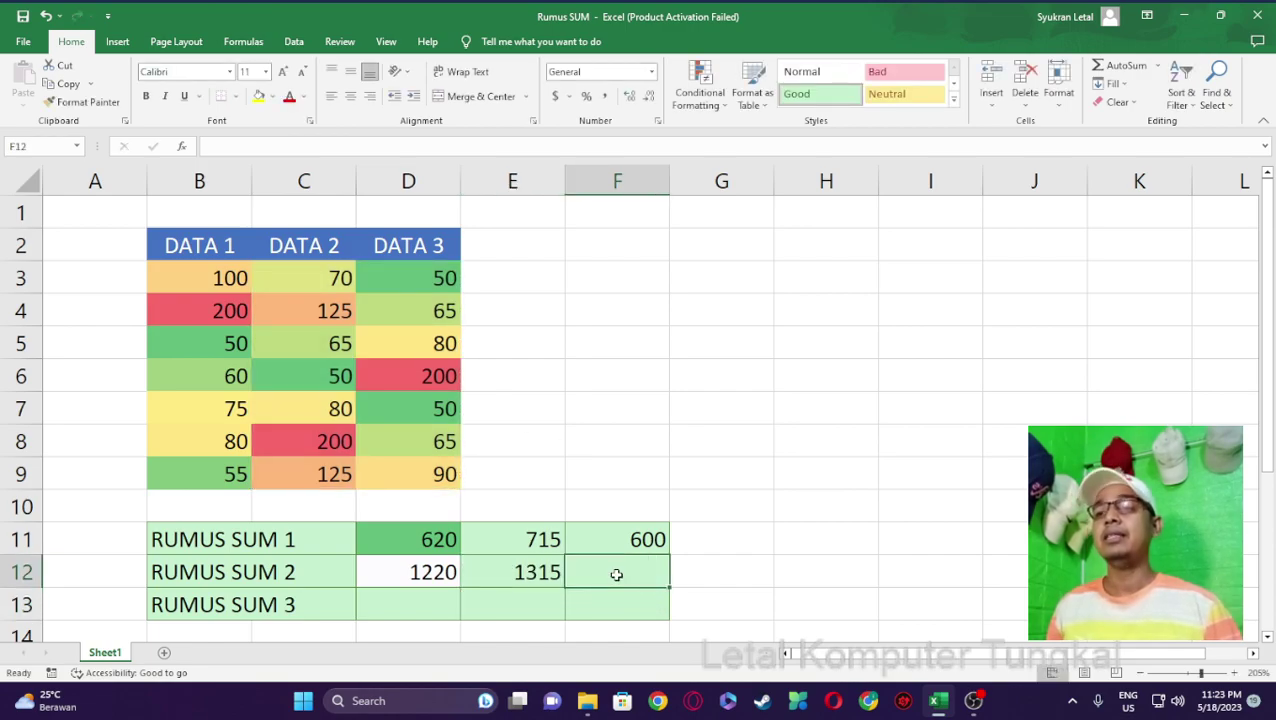
left_click_drag(311, 281, 440, 474)
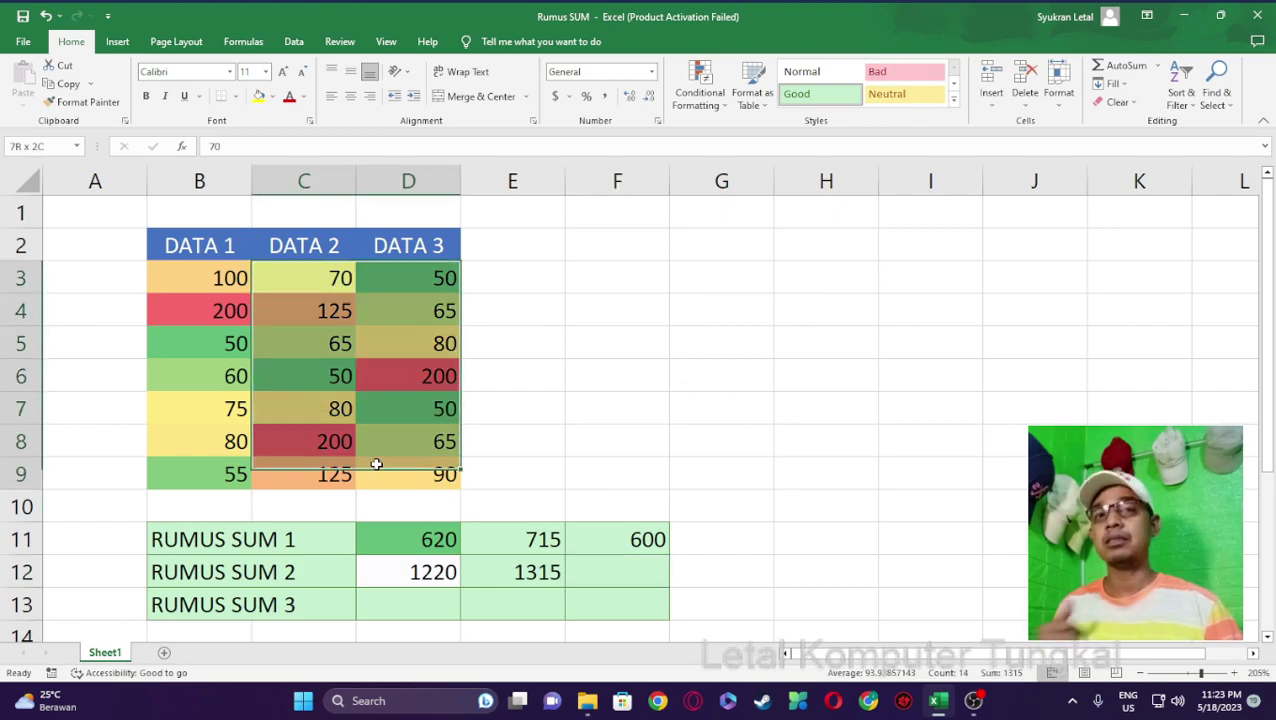
left_click_drag(298, 282, 364, 448)
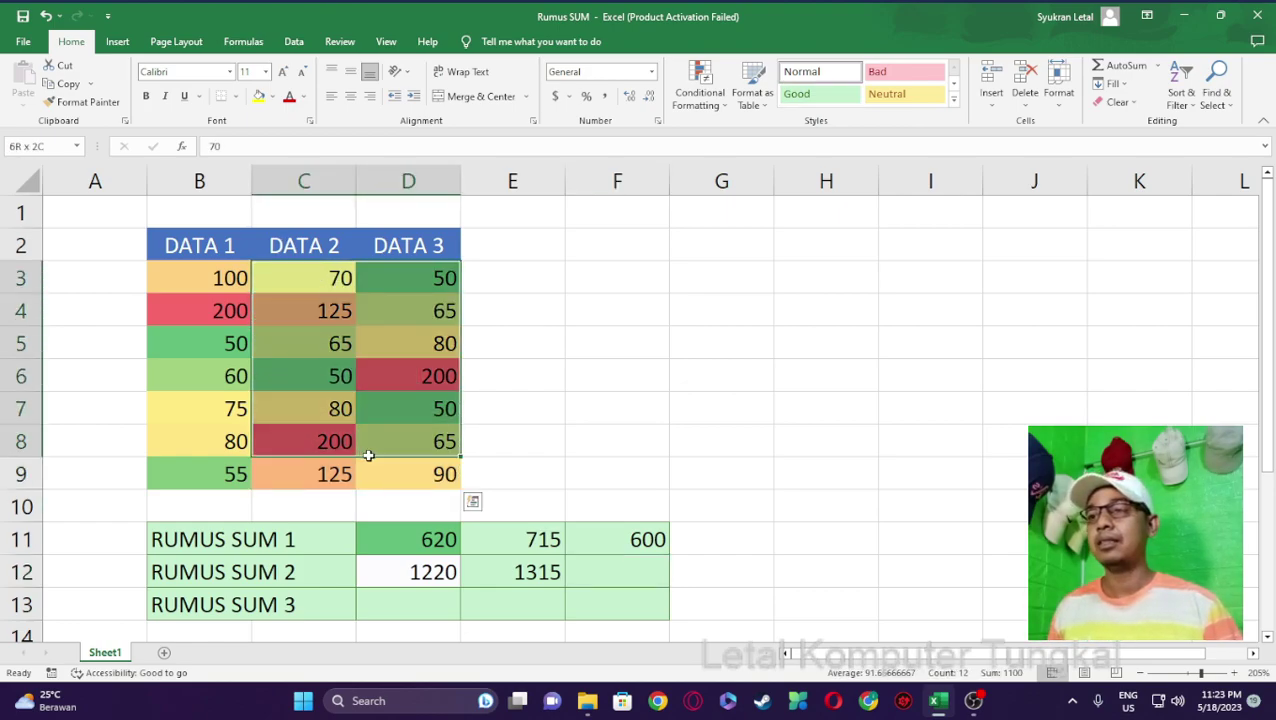
left_click(590, 577)
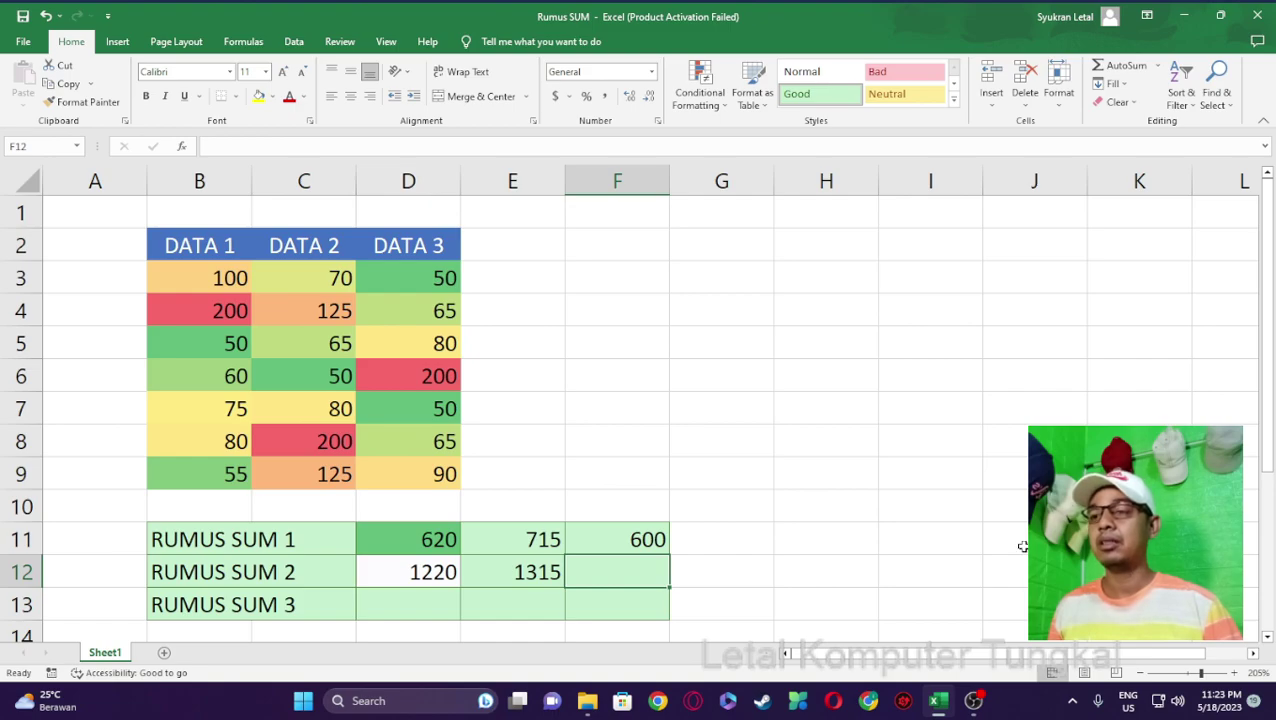
type("=SUM(")
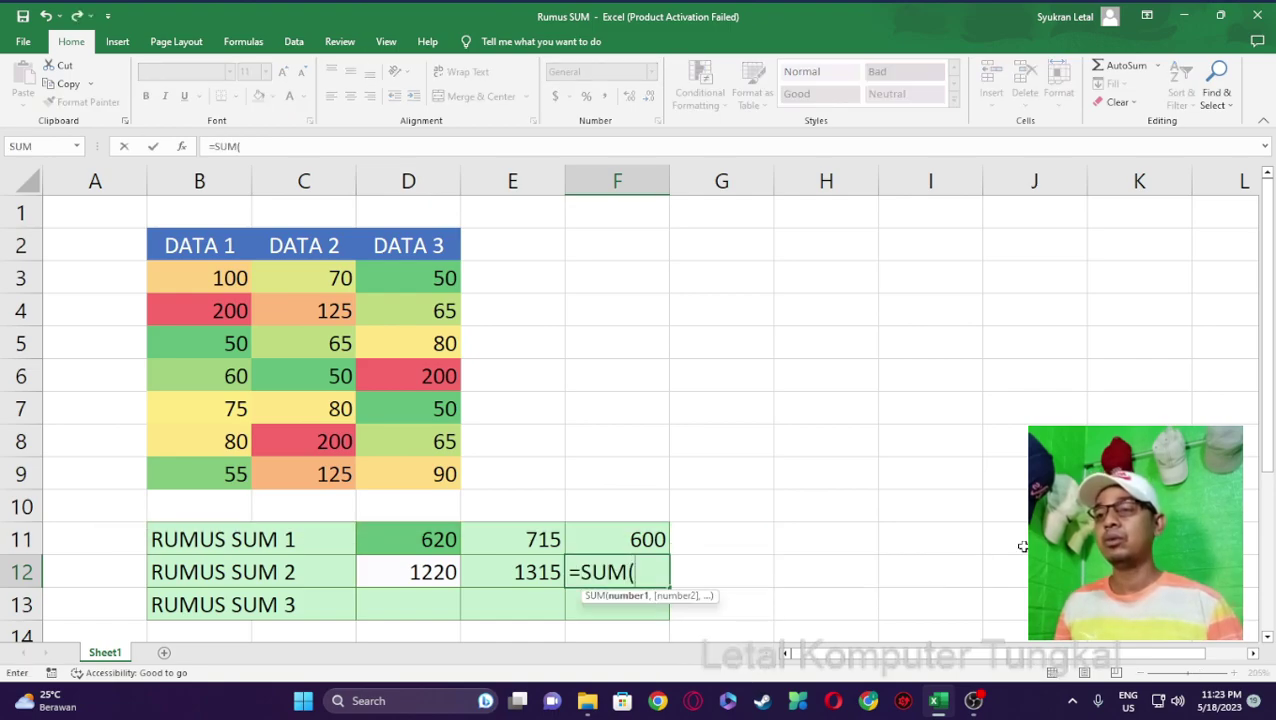
mouse_move(267, 289)
left_mouse_down()
mouse_move(417, 467)
mouse_move(448, 473)
left_mouse_up()
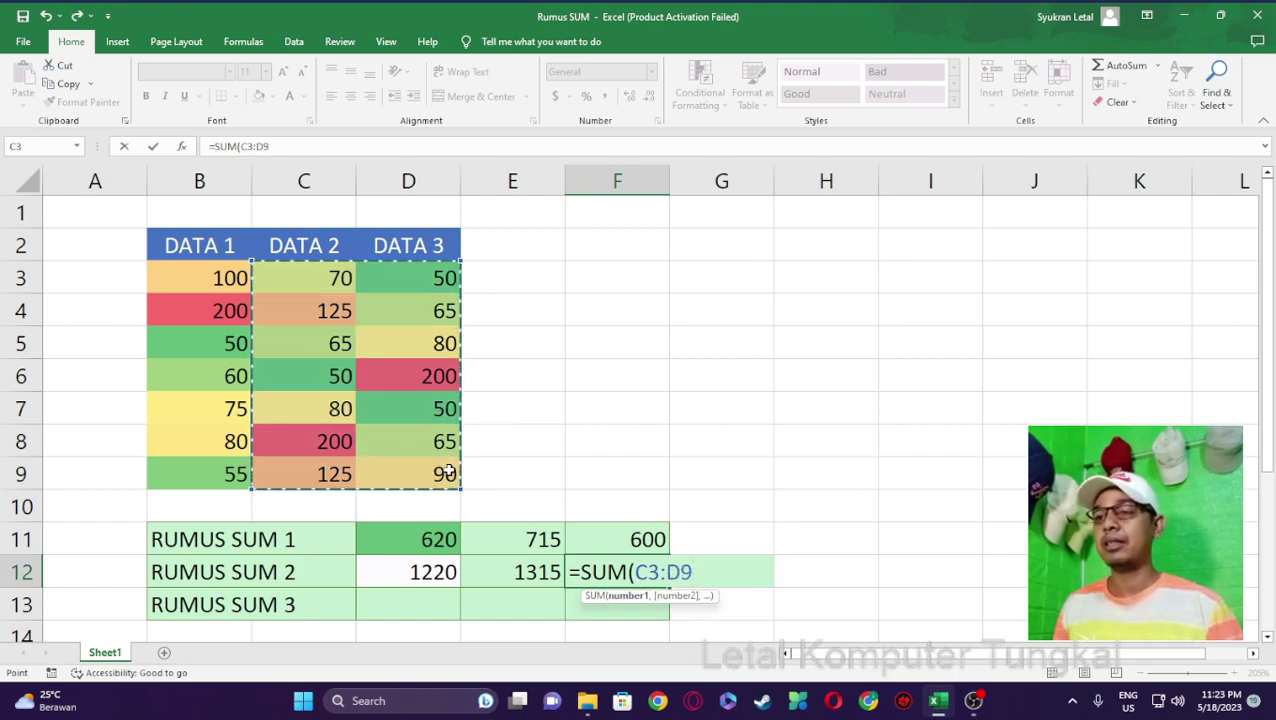
type(")")
key("Return")
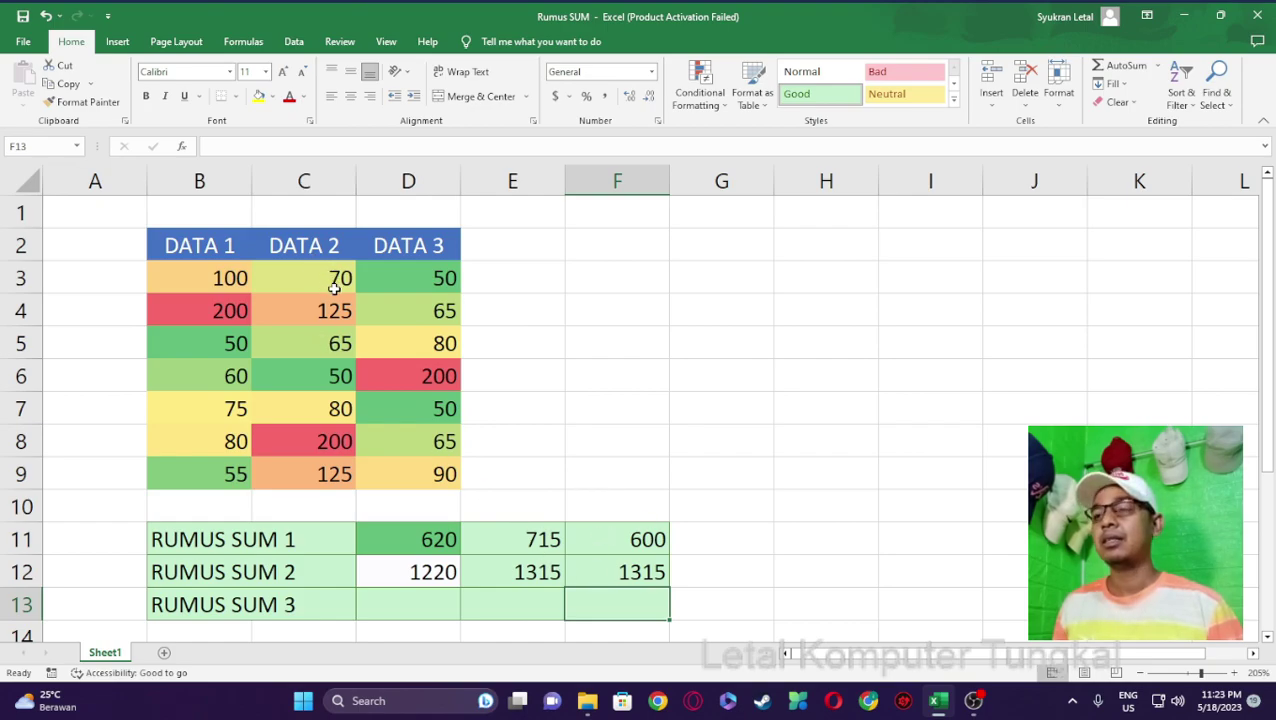
left_click_drag(330, 284, 400, 478)
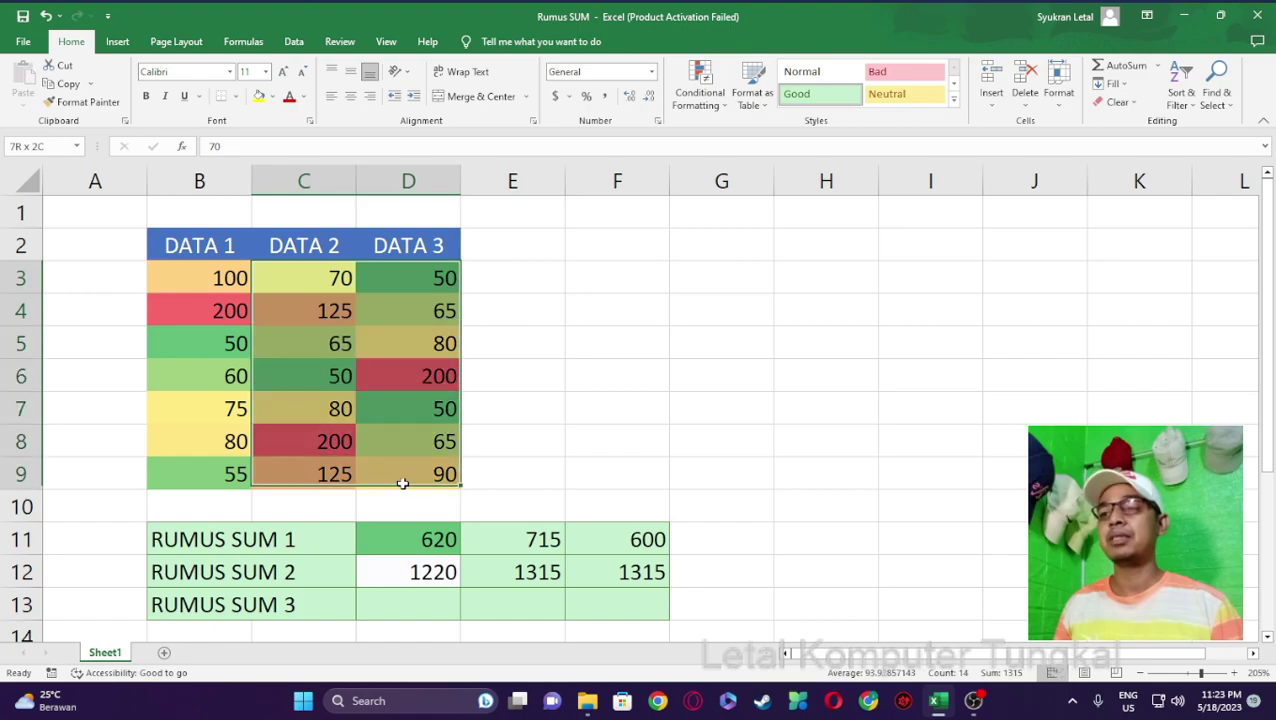
left_click_drag(340, 277, 400, 476)
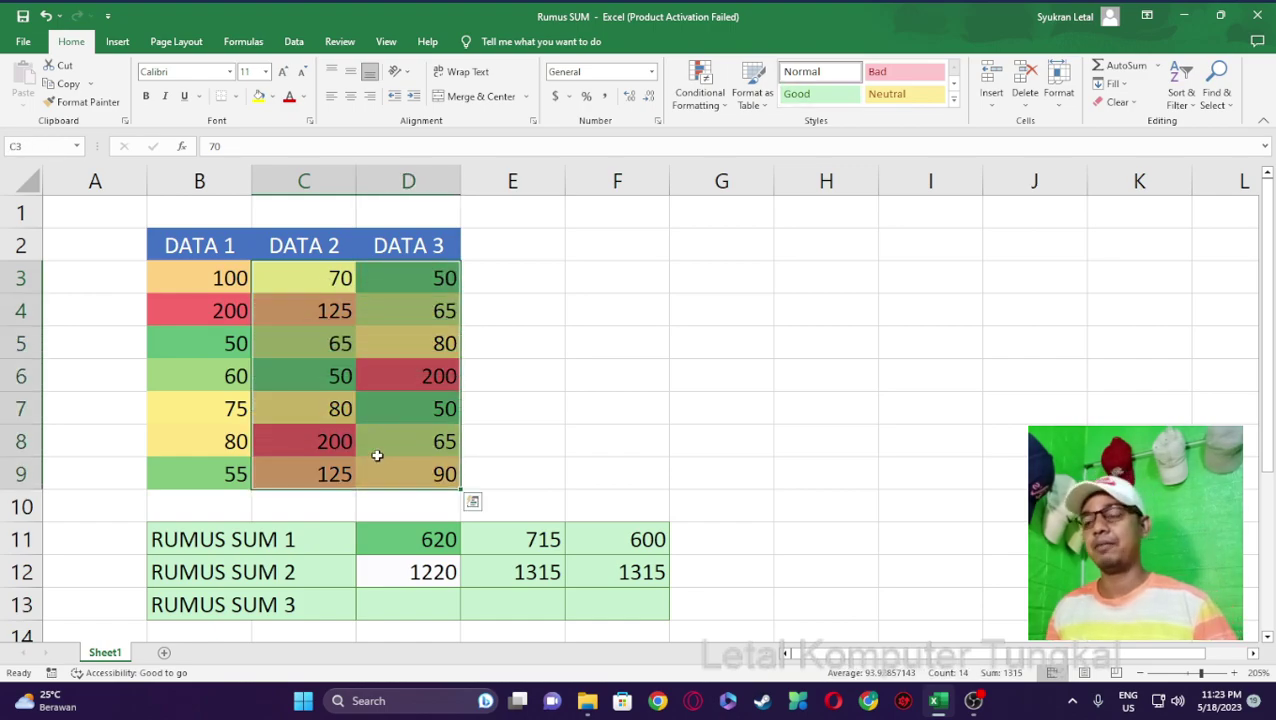
left_click_drag(189, 281, 205, 476)
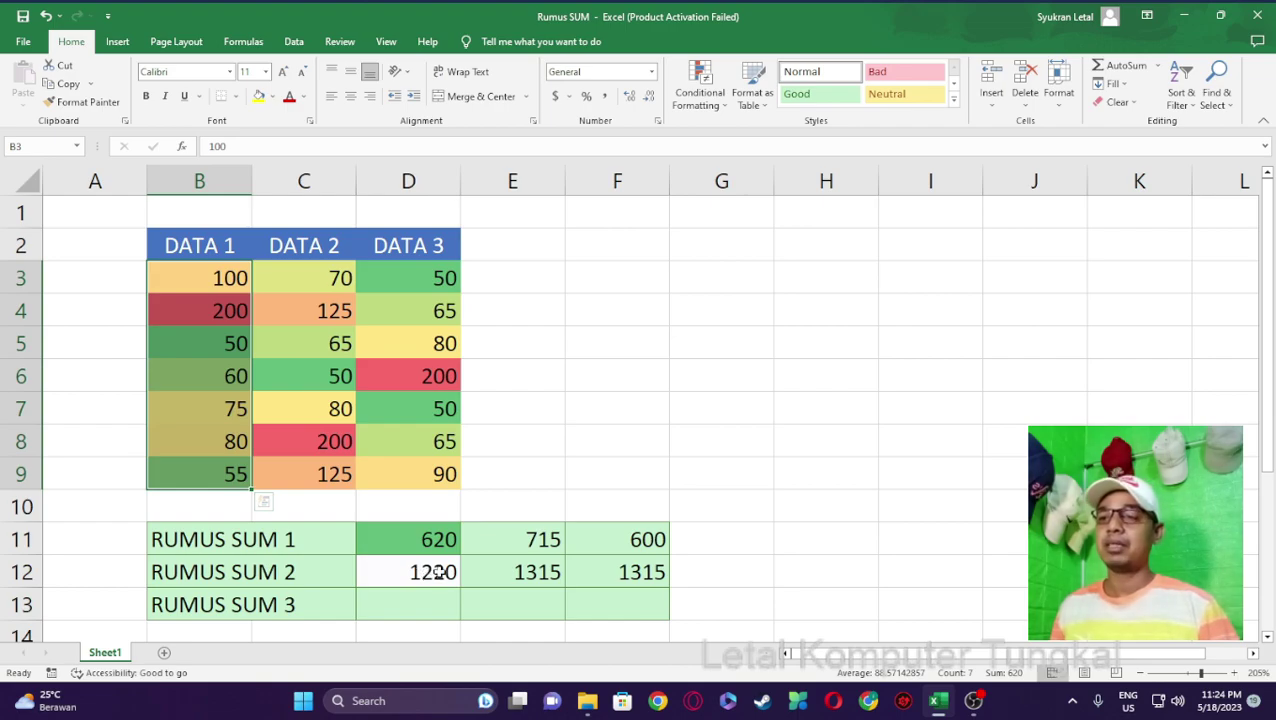
left_click(435, 572)
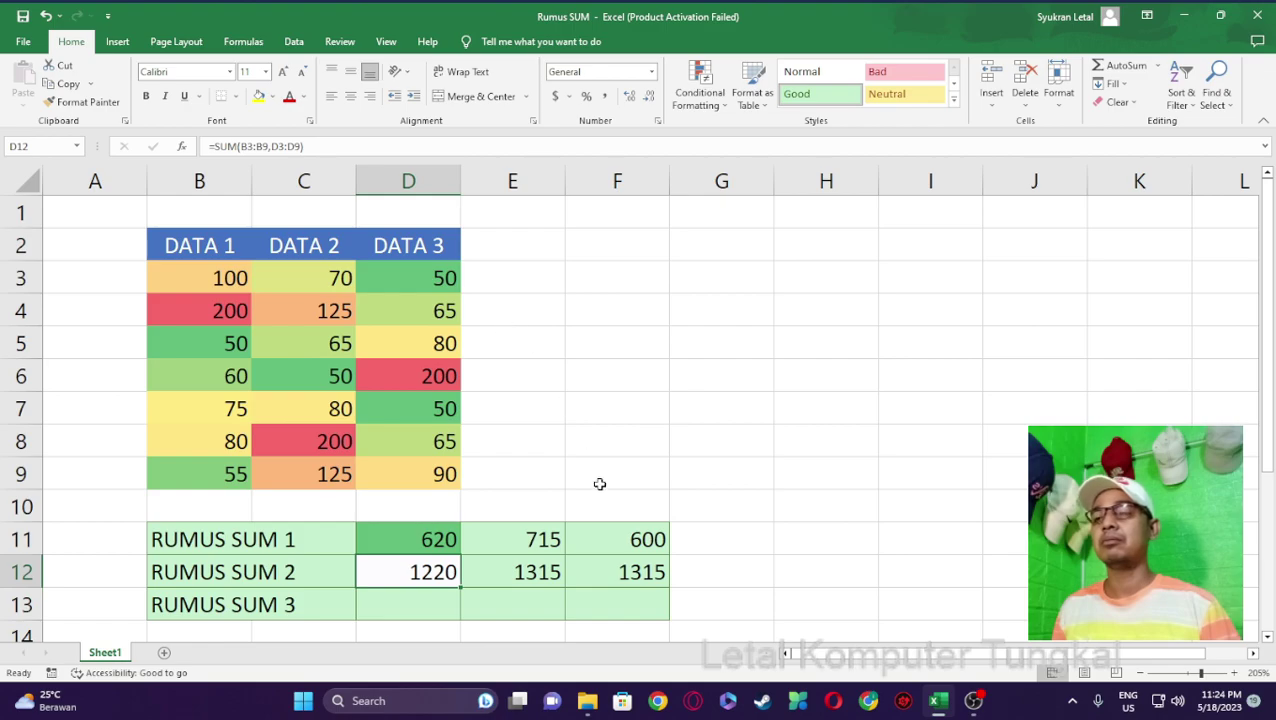
left_click_drag(347, 283, 425, 476)
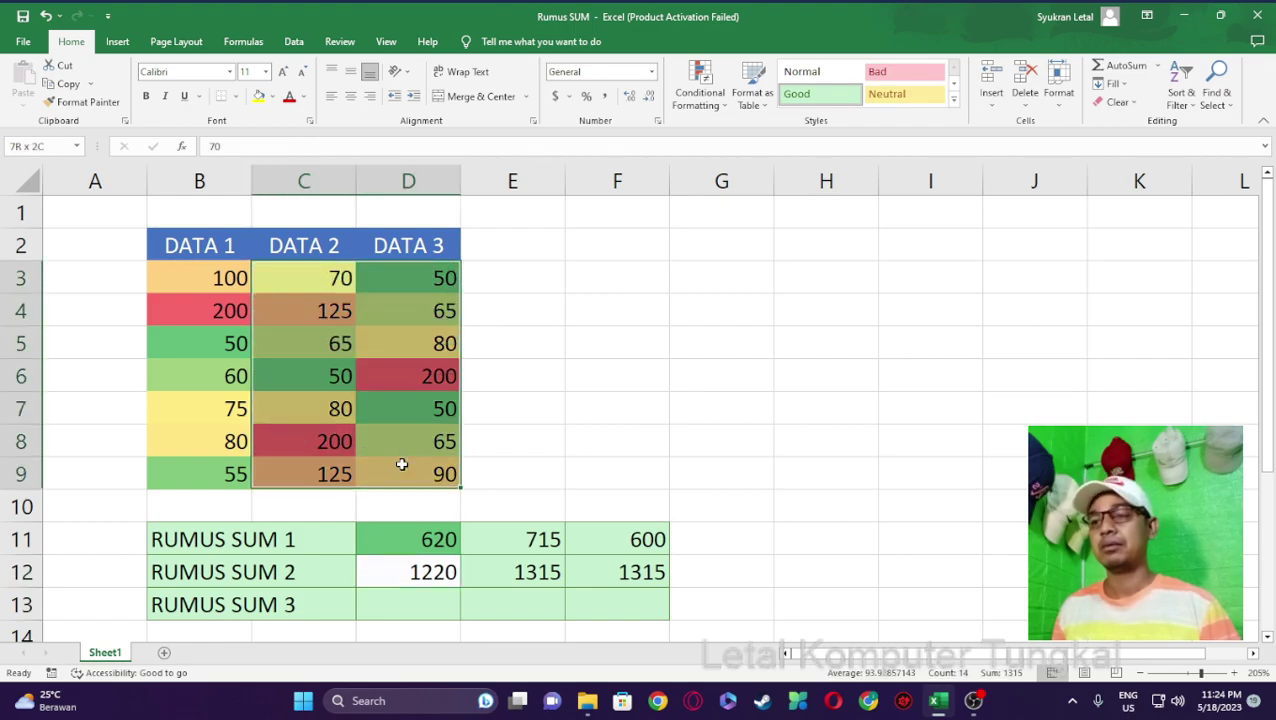
left_click(613, 570)
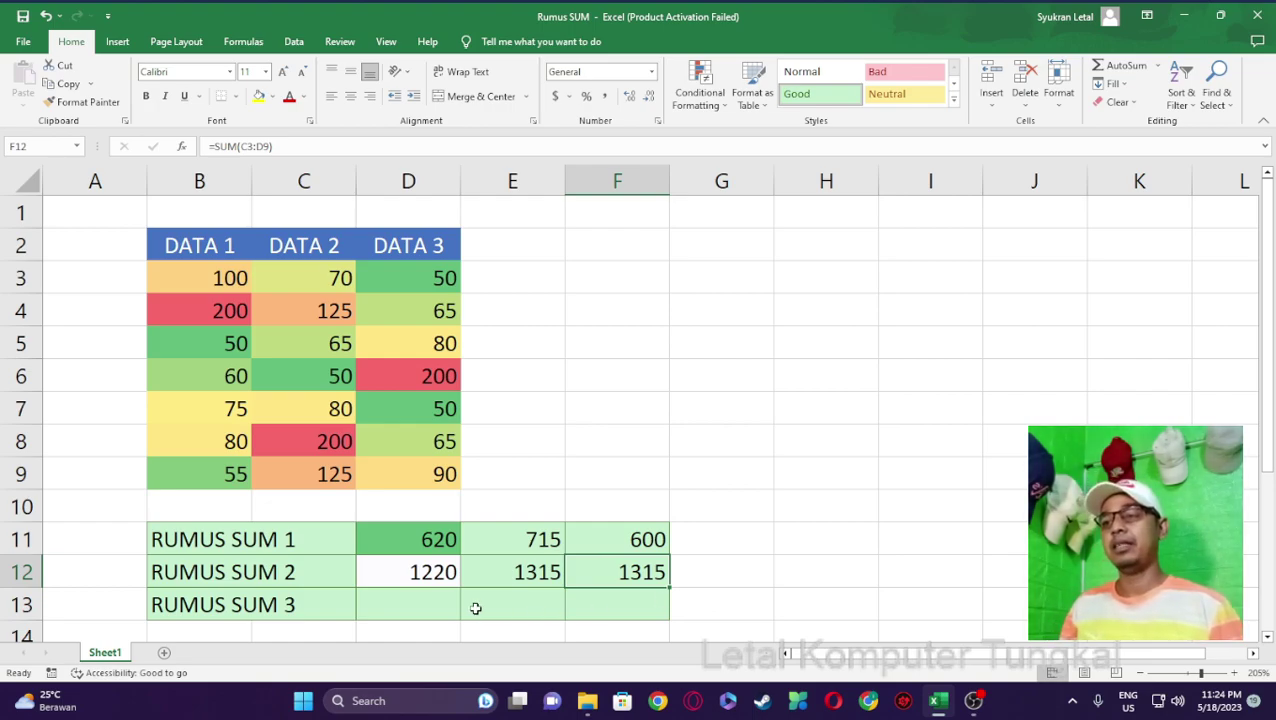
left_click(439, 604)
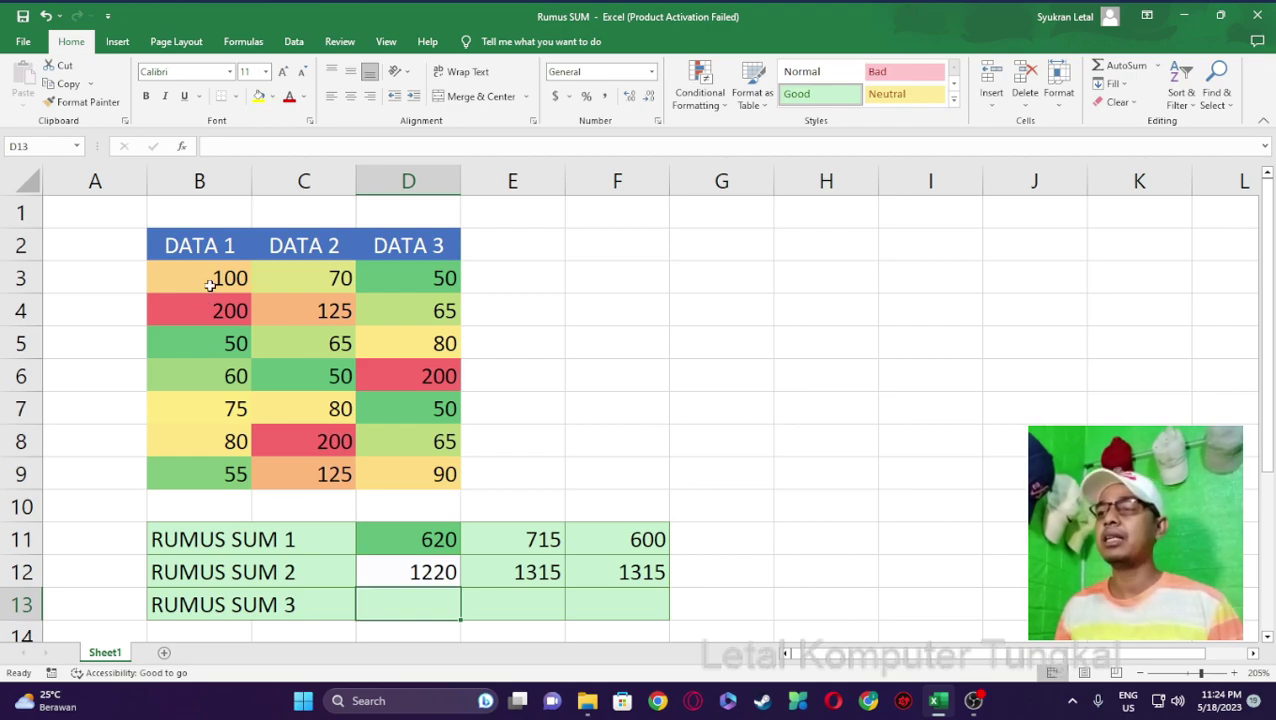
mouse_move(212, 280)
left_mouse_down()
mouse_move(209, 431)
mouse_move(182, 474)
left_mouse_up()
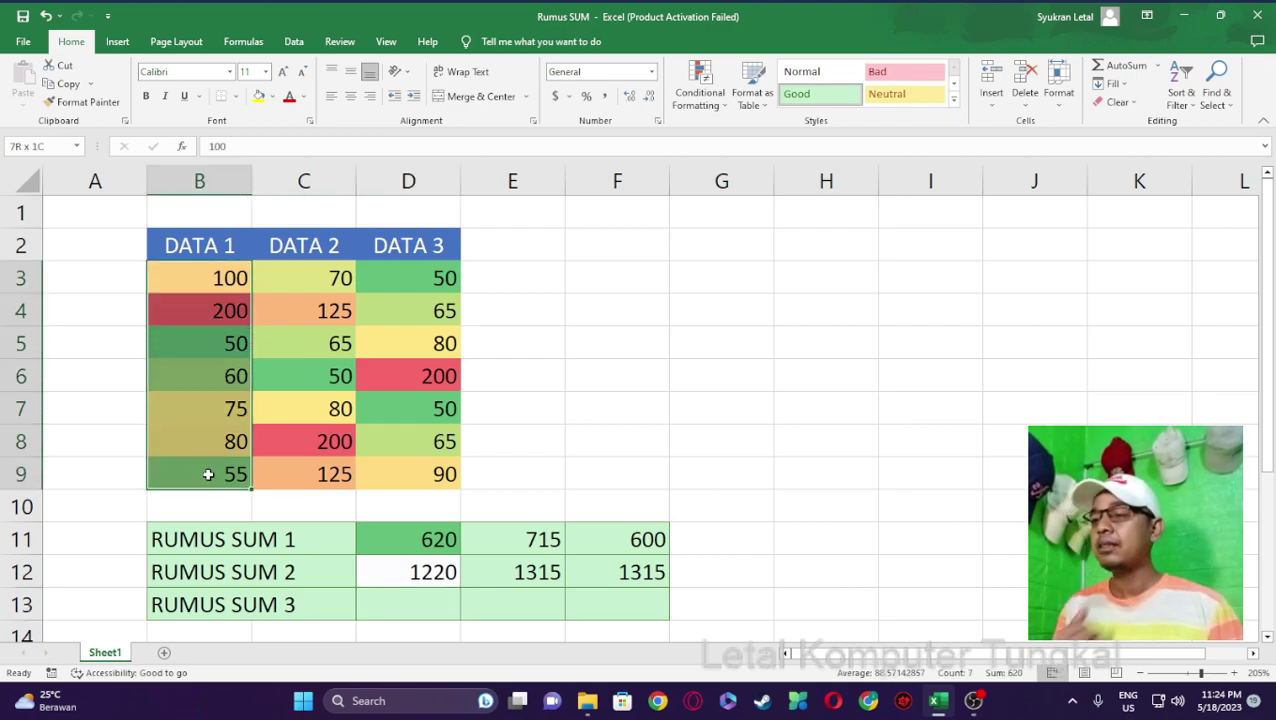
left_click_drag(299, 276, 315, 467)
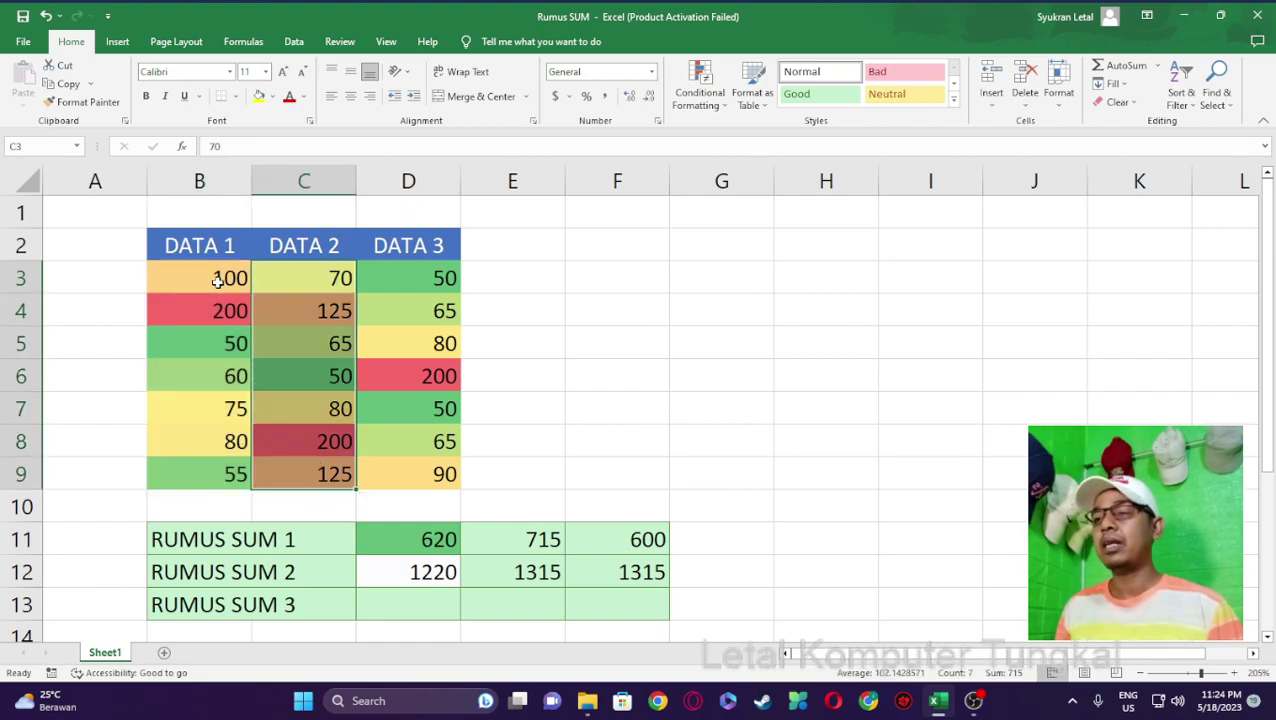
left_click_drag(214, 280, 286, 474)
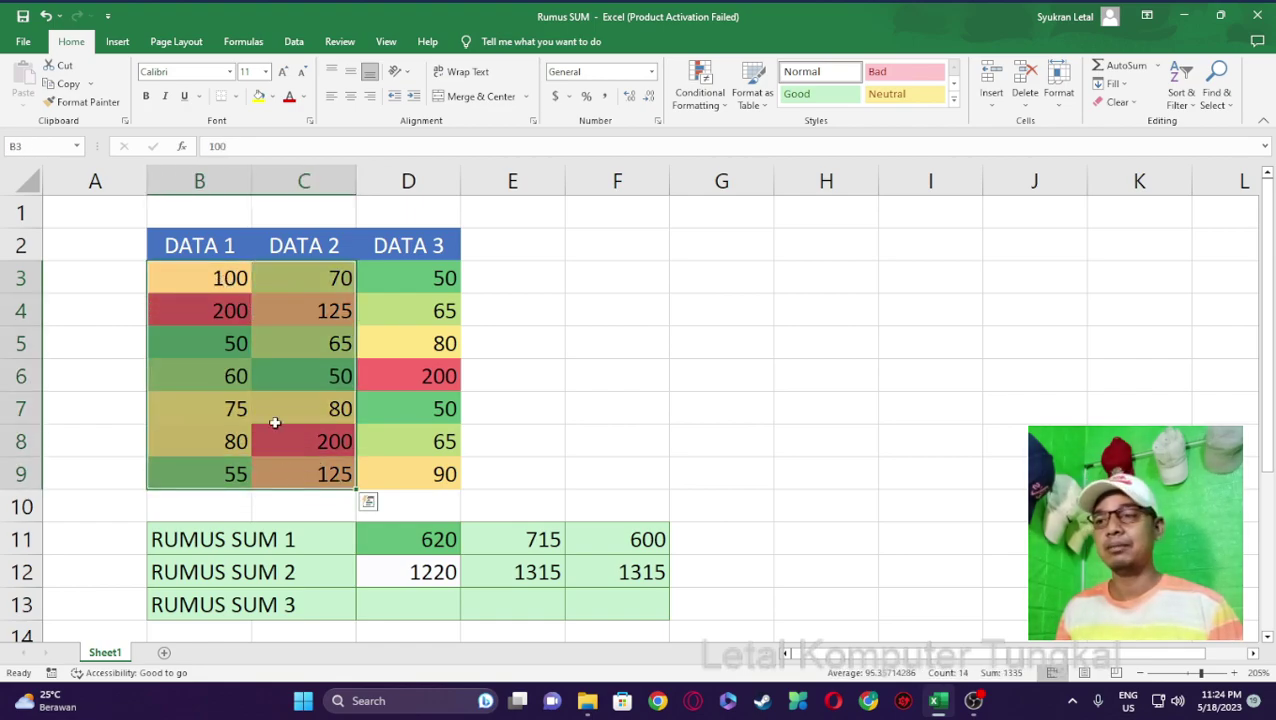
left_click_drag(210, 276, 235, 474)
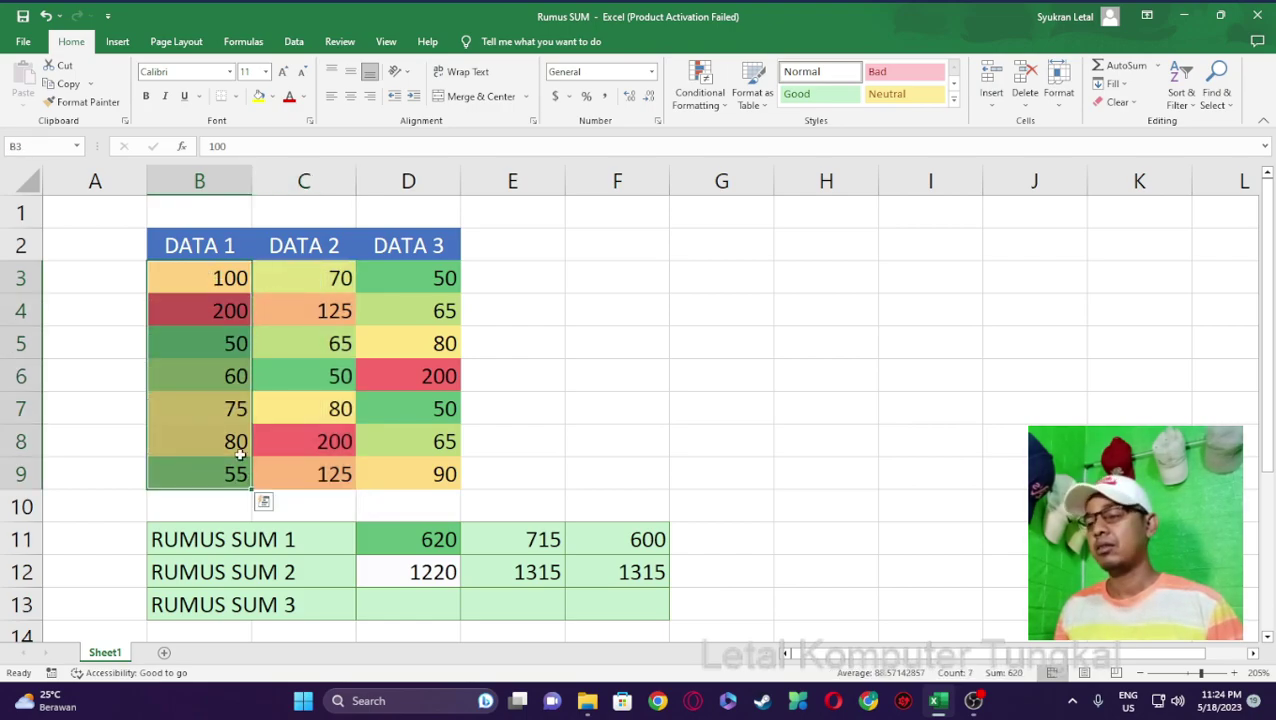
left_click_drag(305, 277, 304, 450)
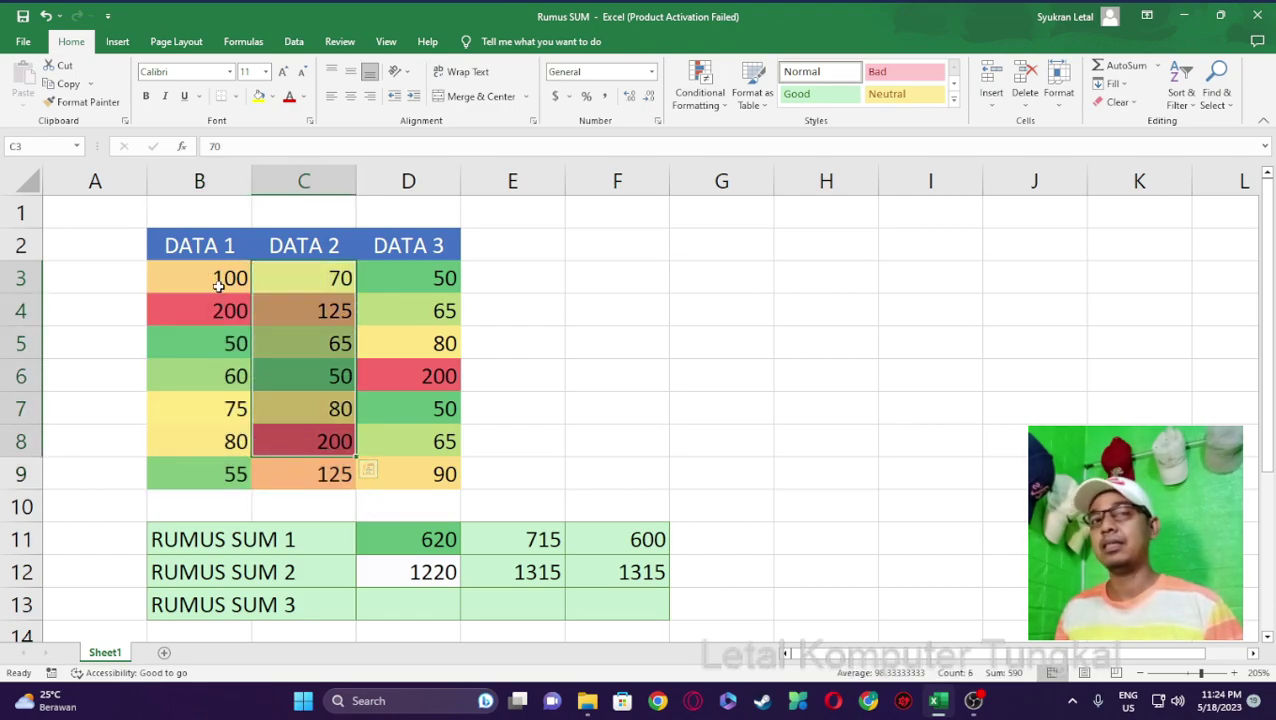
left_click(432, 605)
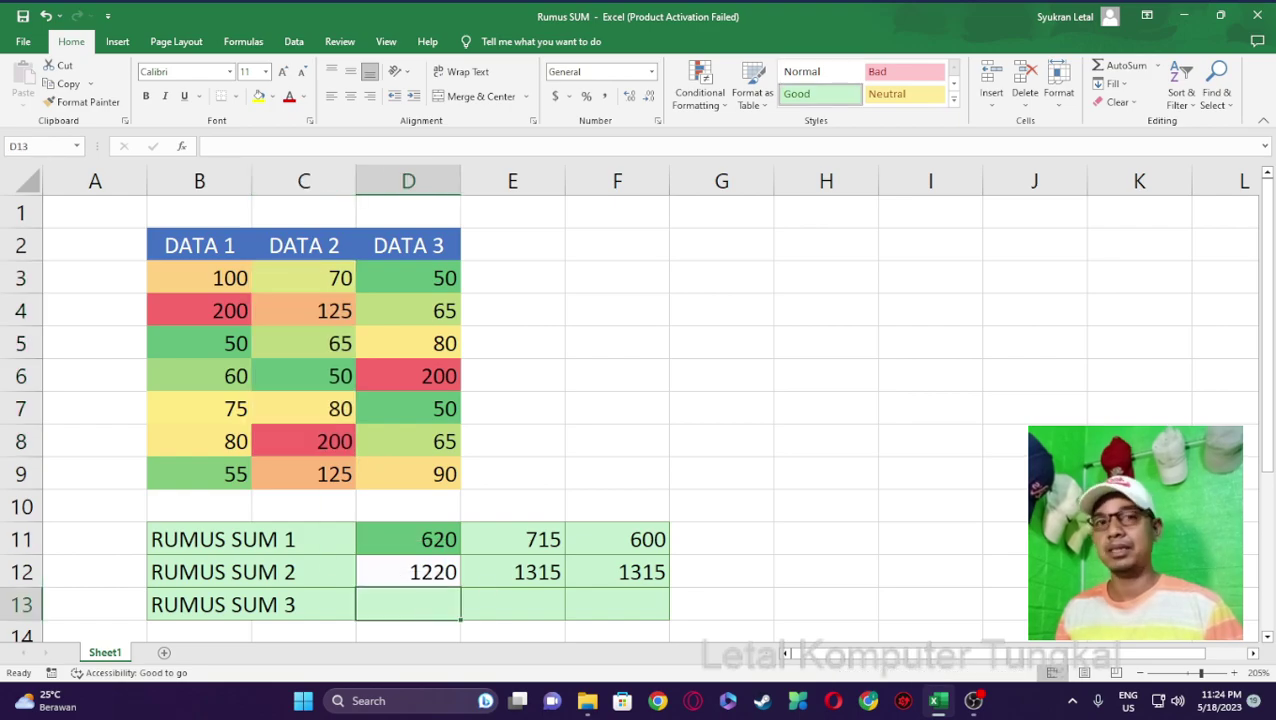
Enter =SUM(MAX(B3:B9),MAX(C3:C9)) in D13 to get 400.
type("=SU")
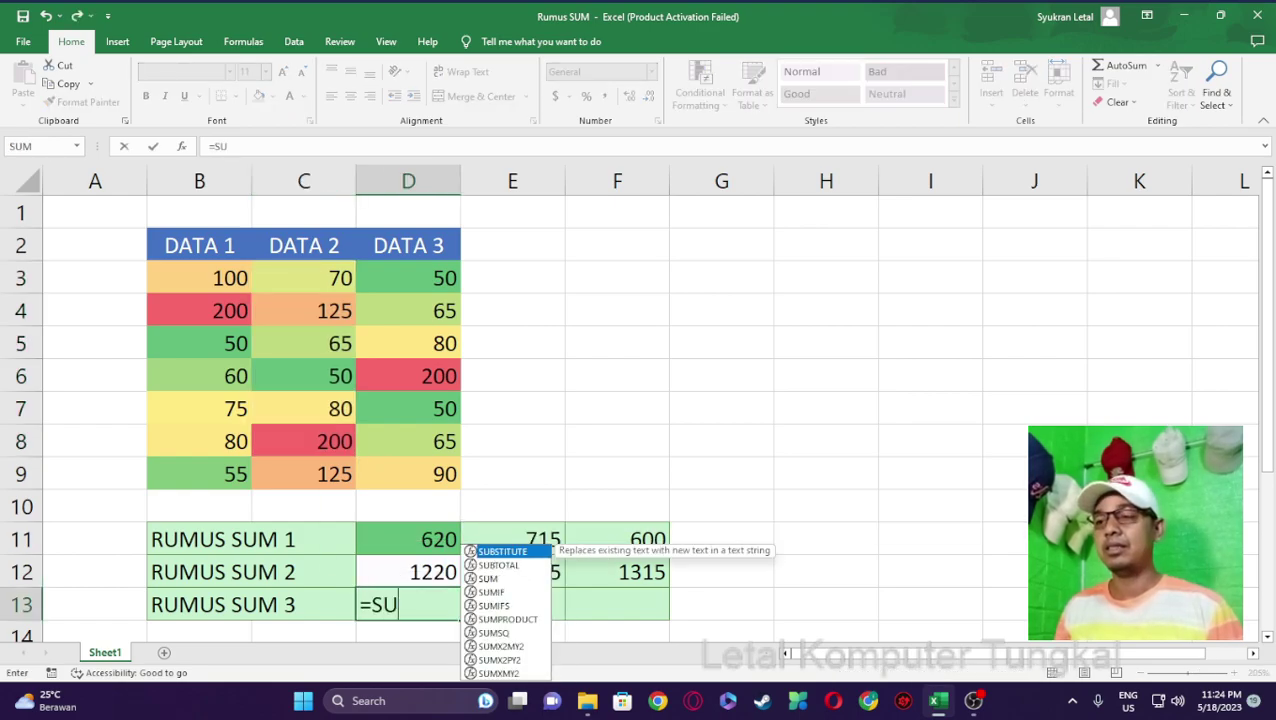
type("M(")
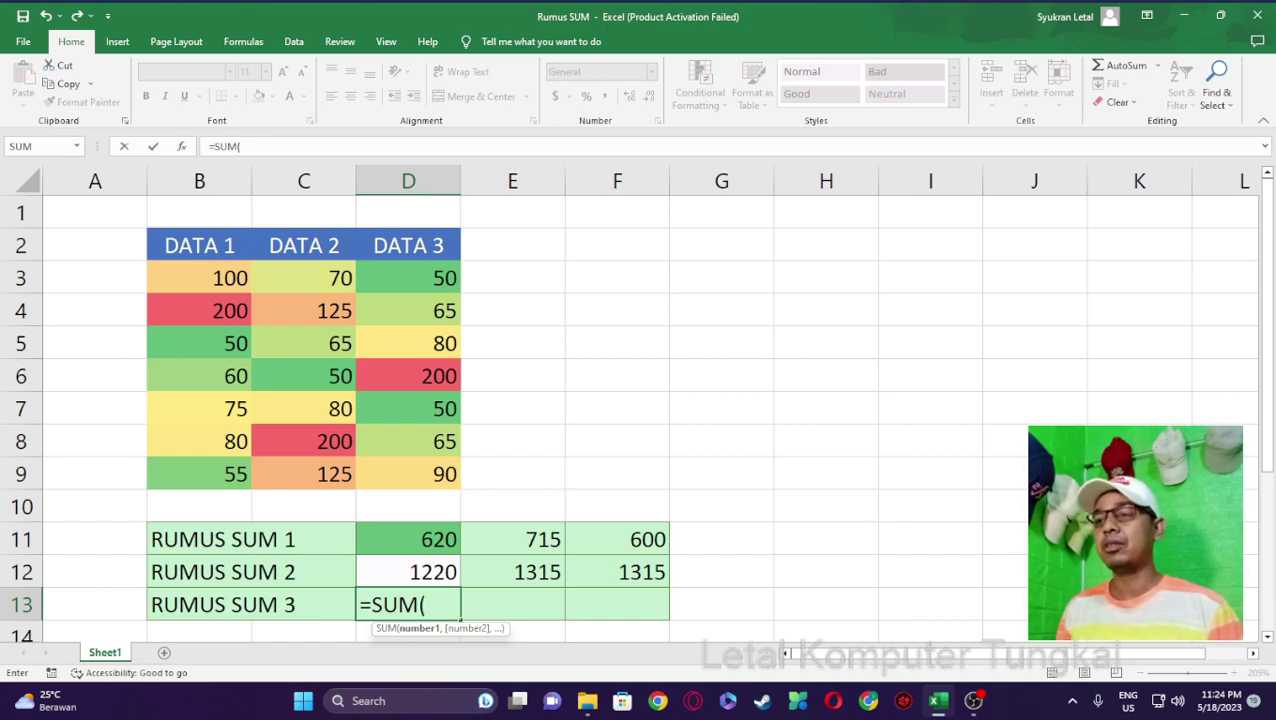
type("MA")
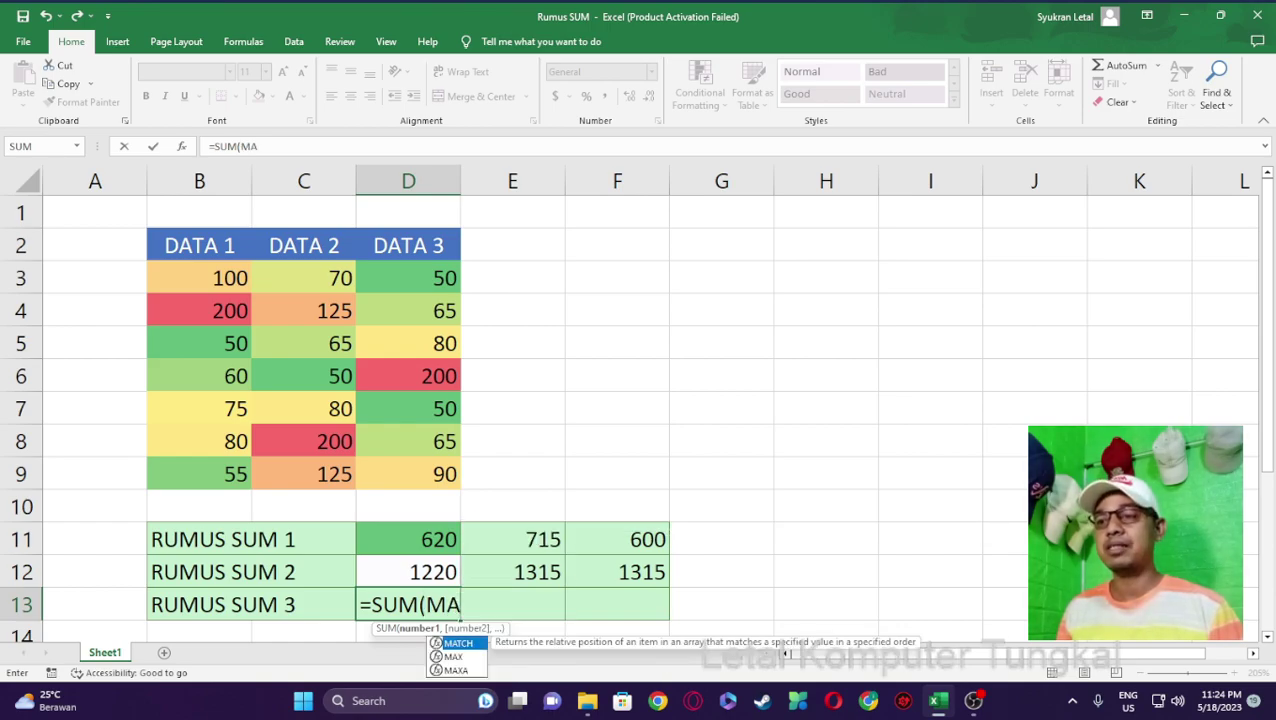
type("X(")
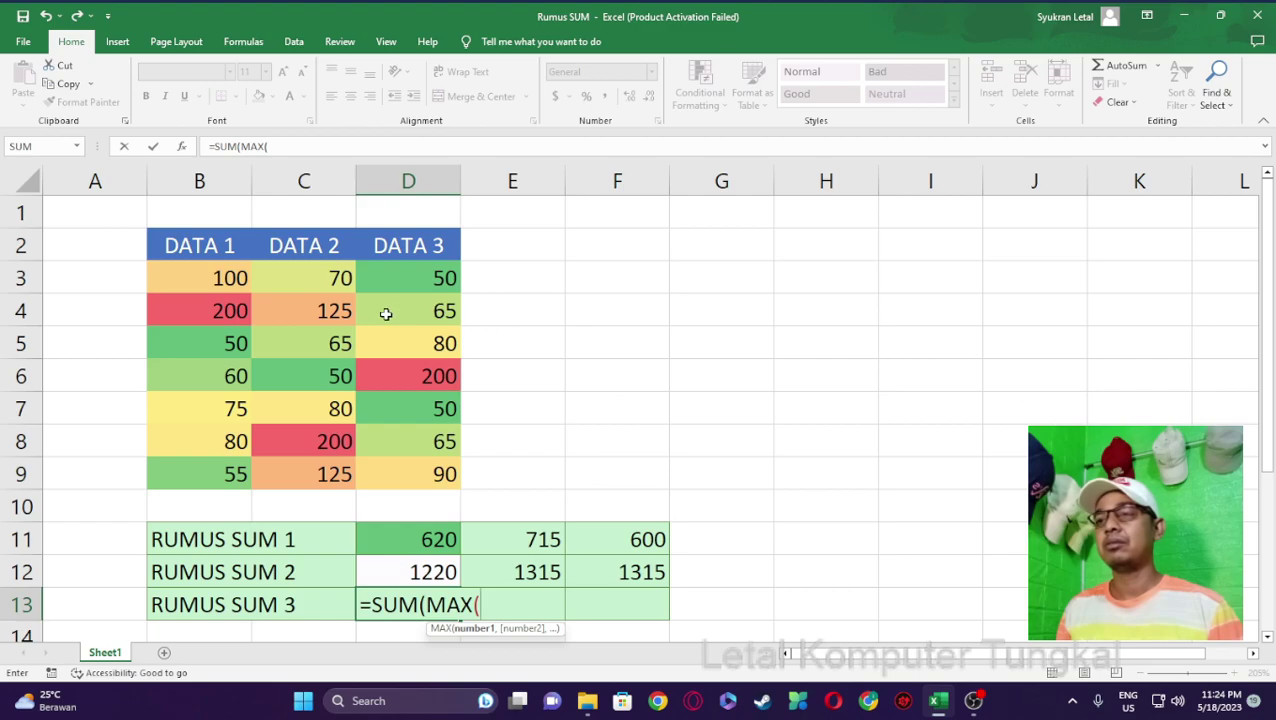
left_click_drag(213, 277, 220, 471)
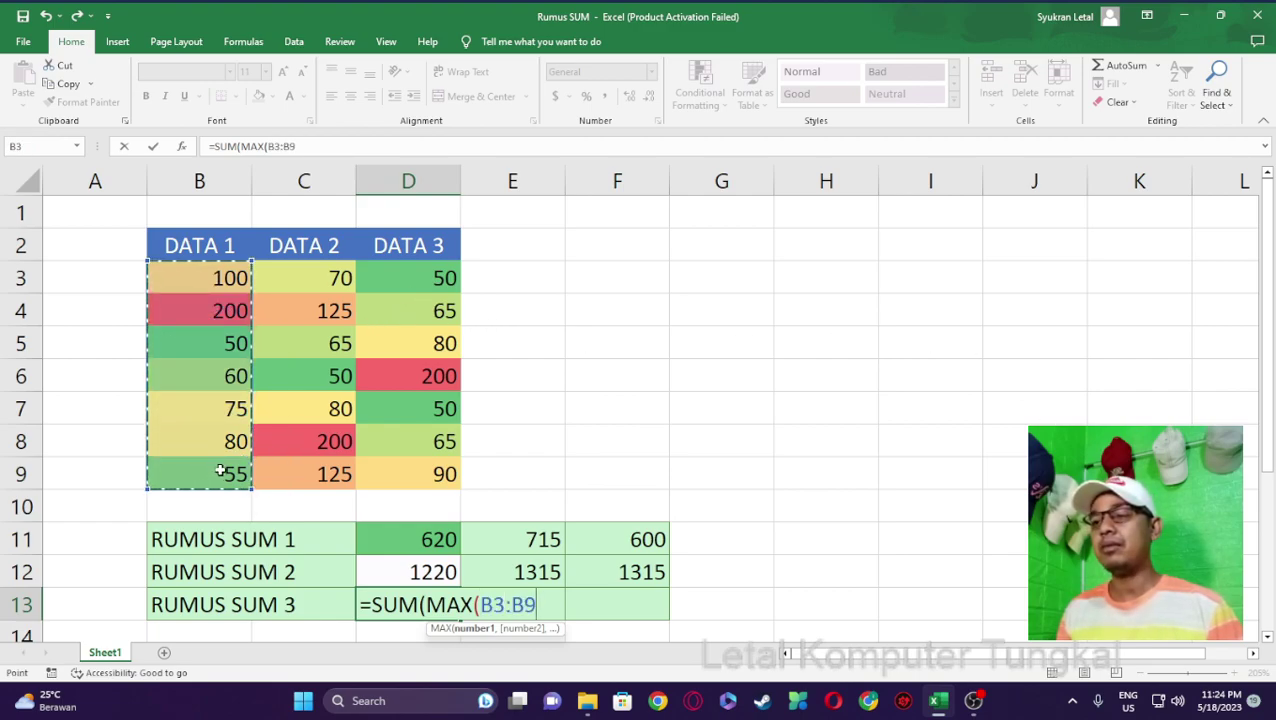
type("),")
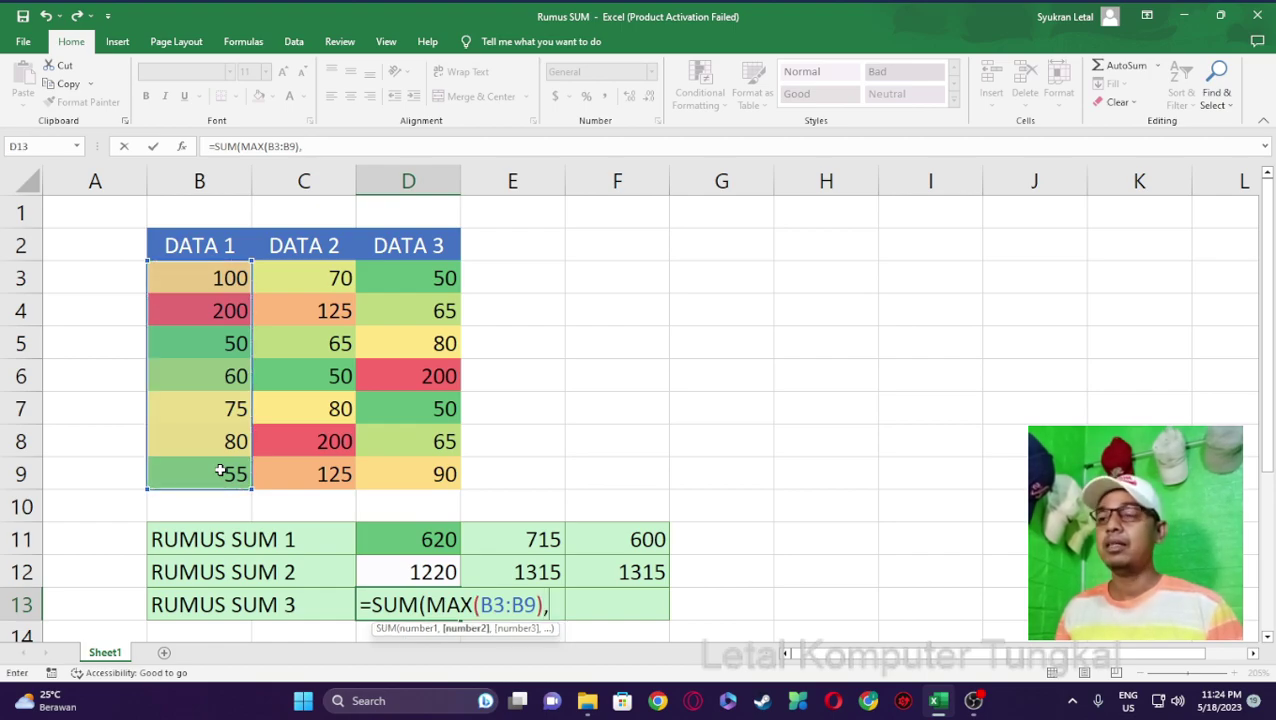
type("MA")
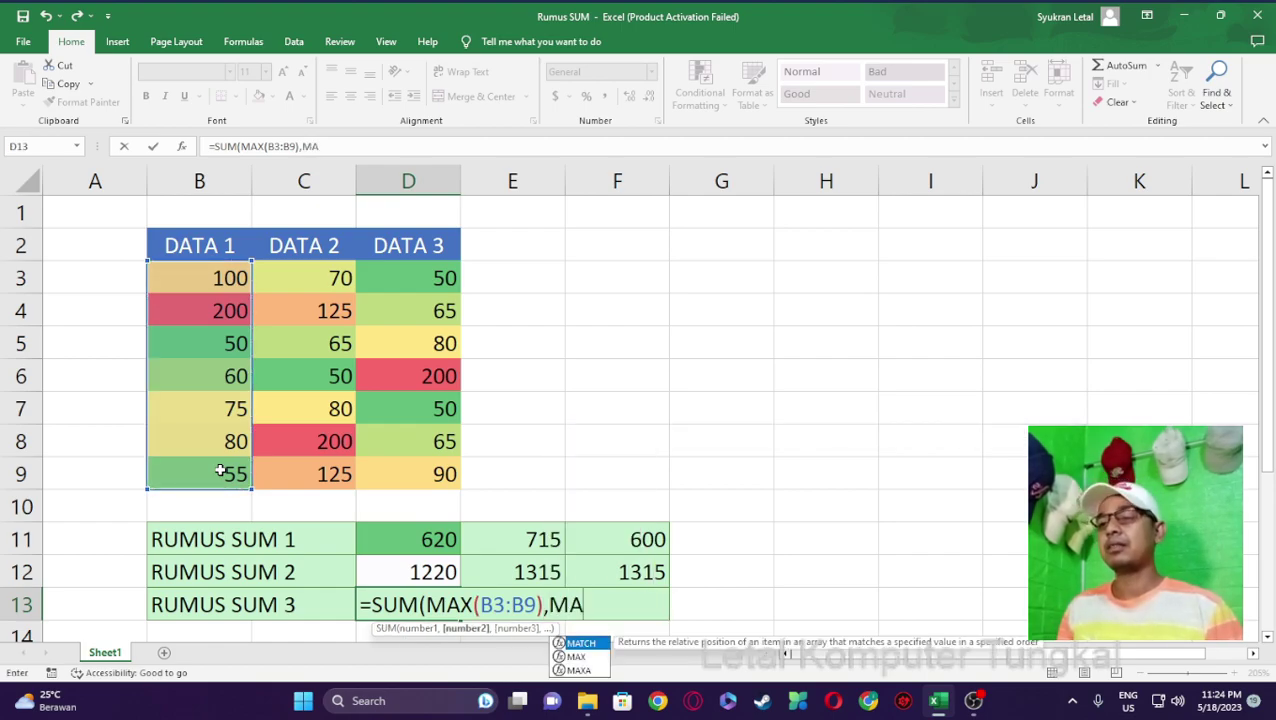
type("X(")
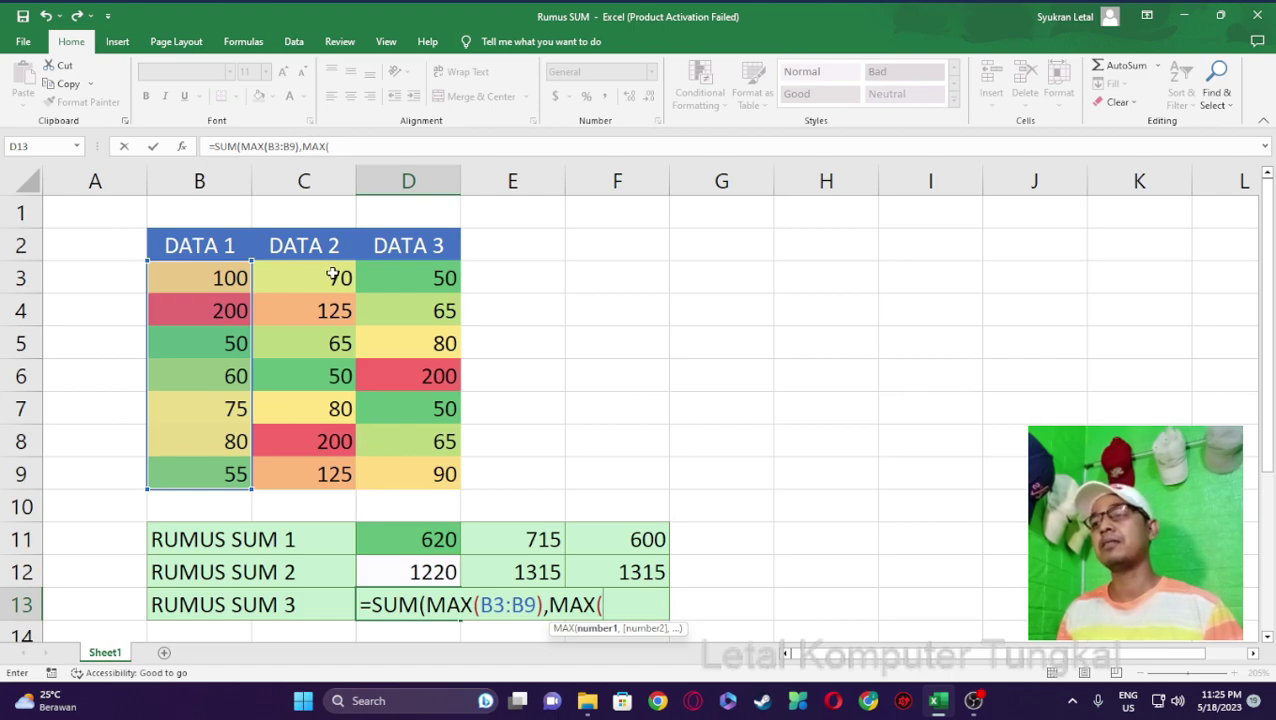
left_click_drag(315, 280, 320, 477)
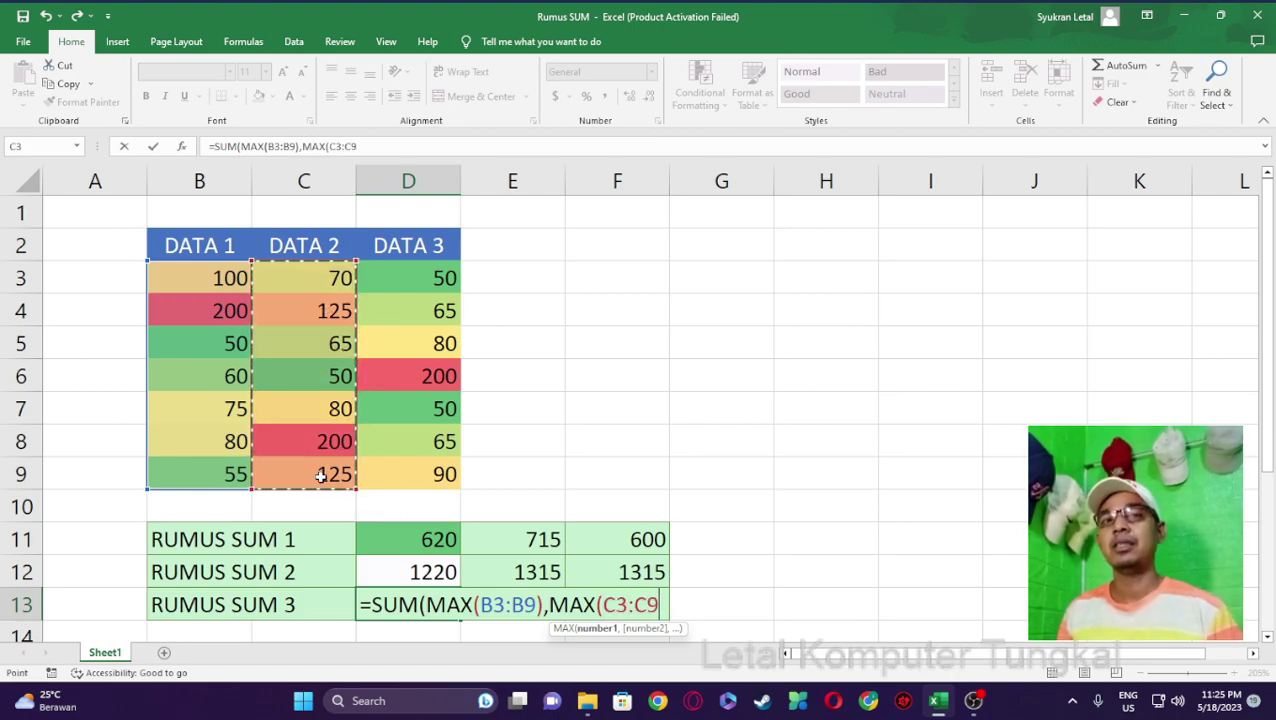
type(")")
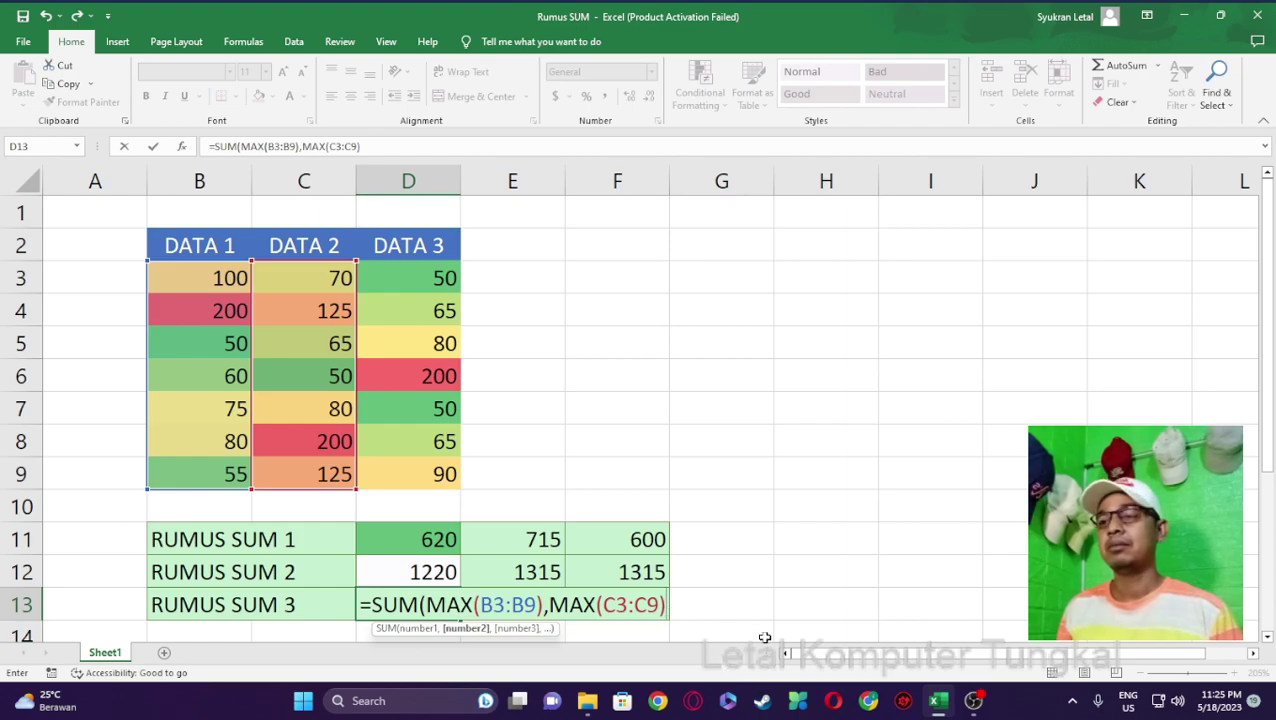
type(")")
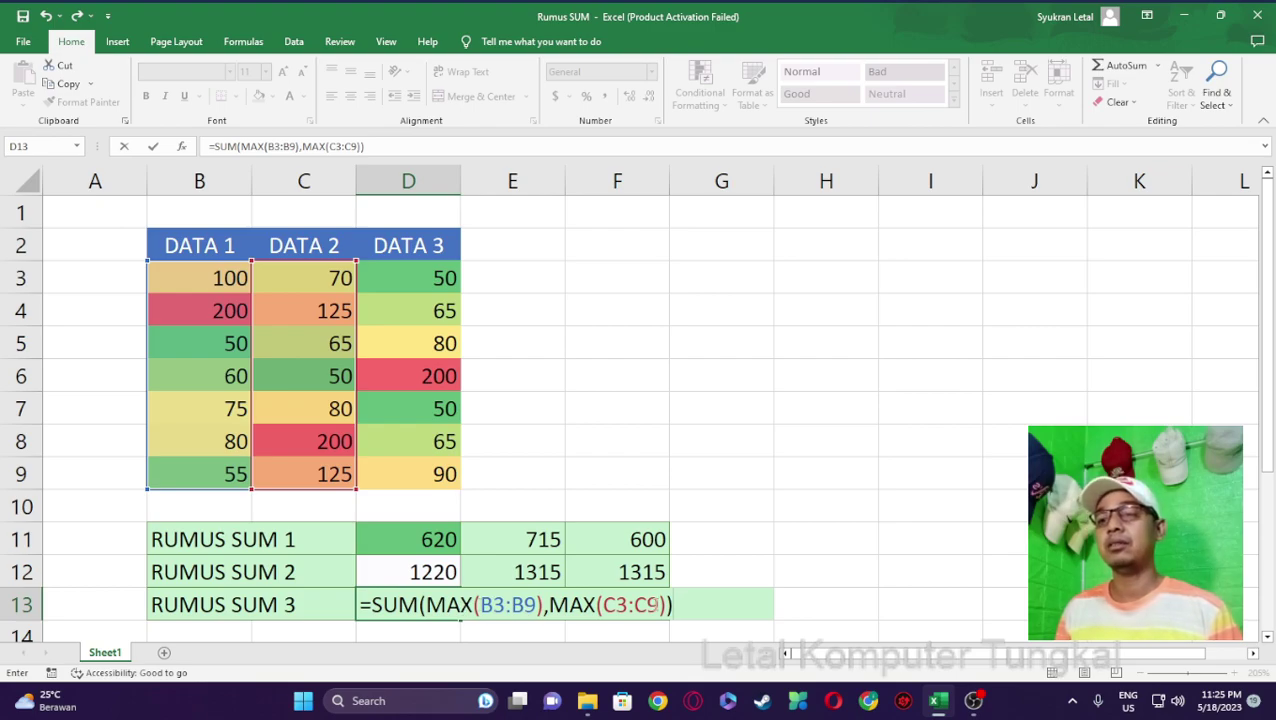
left_click_drag(476, 604, 541, 604)
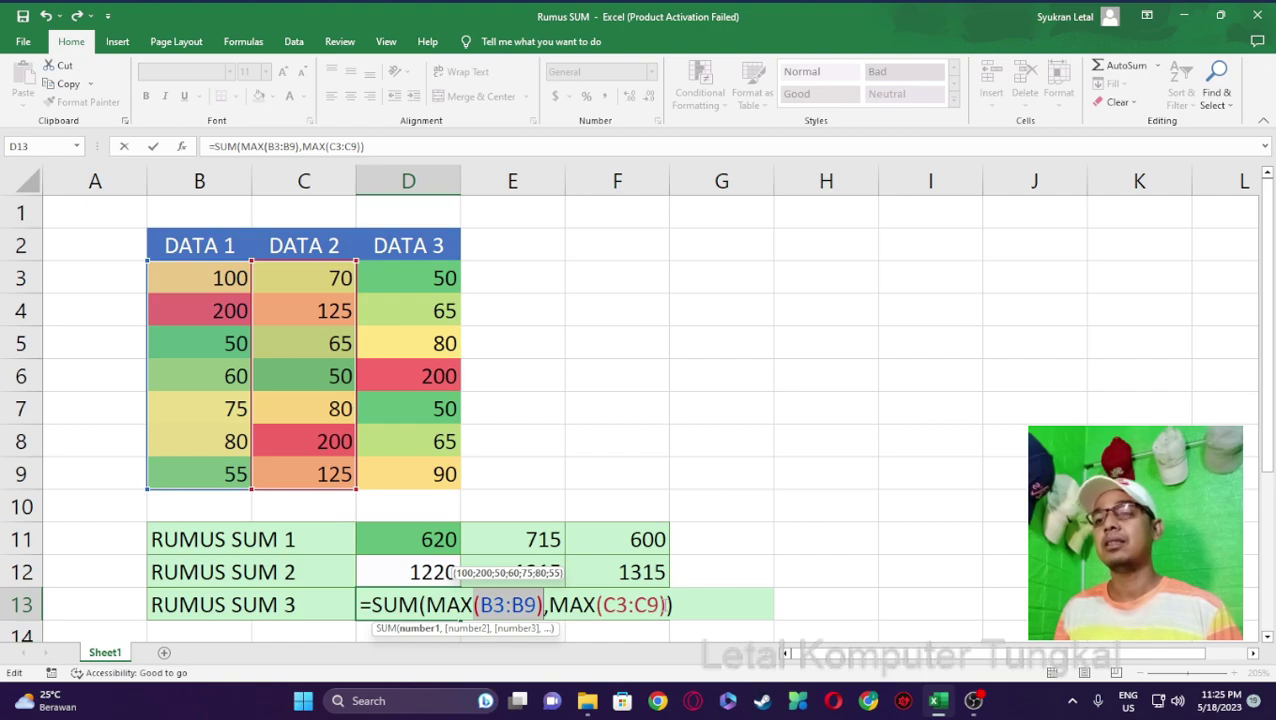
left_click_drag(666, 604, 597, 604)
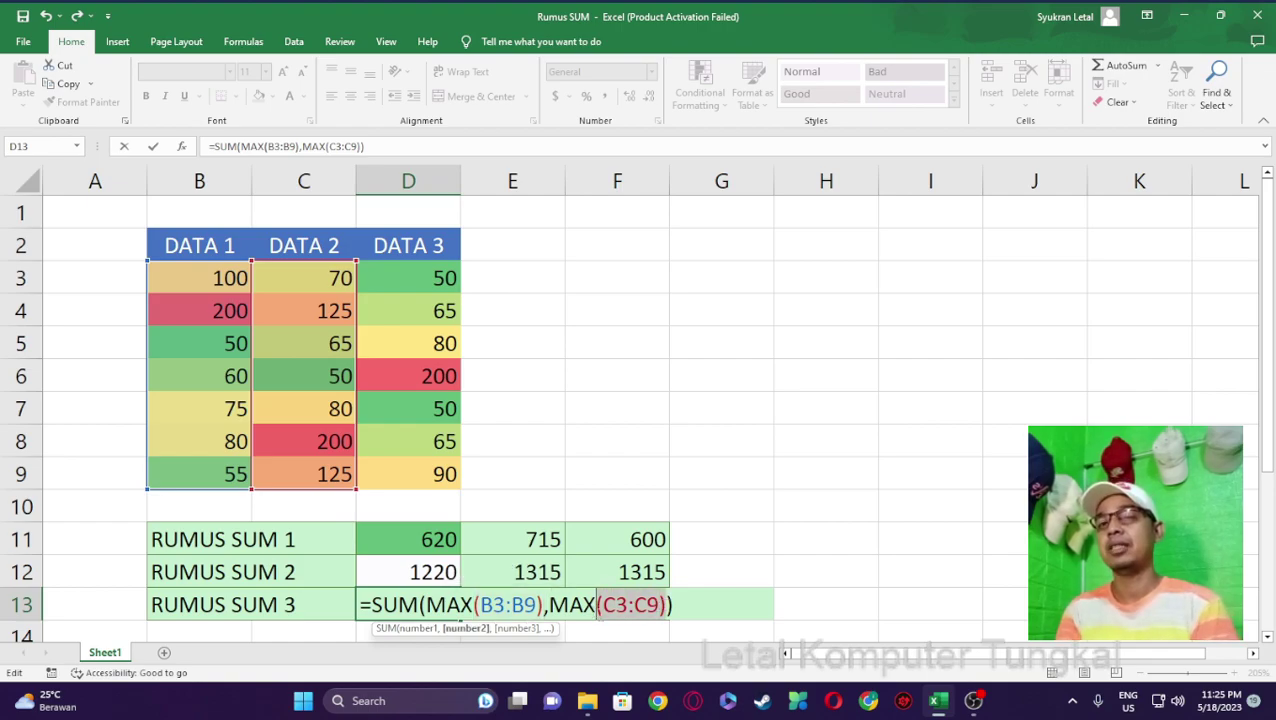
left_click(683, 606)
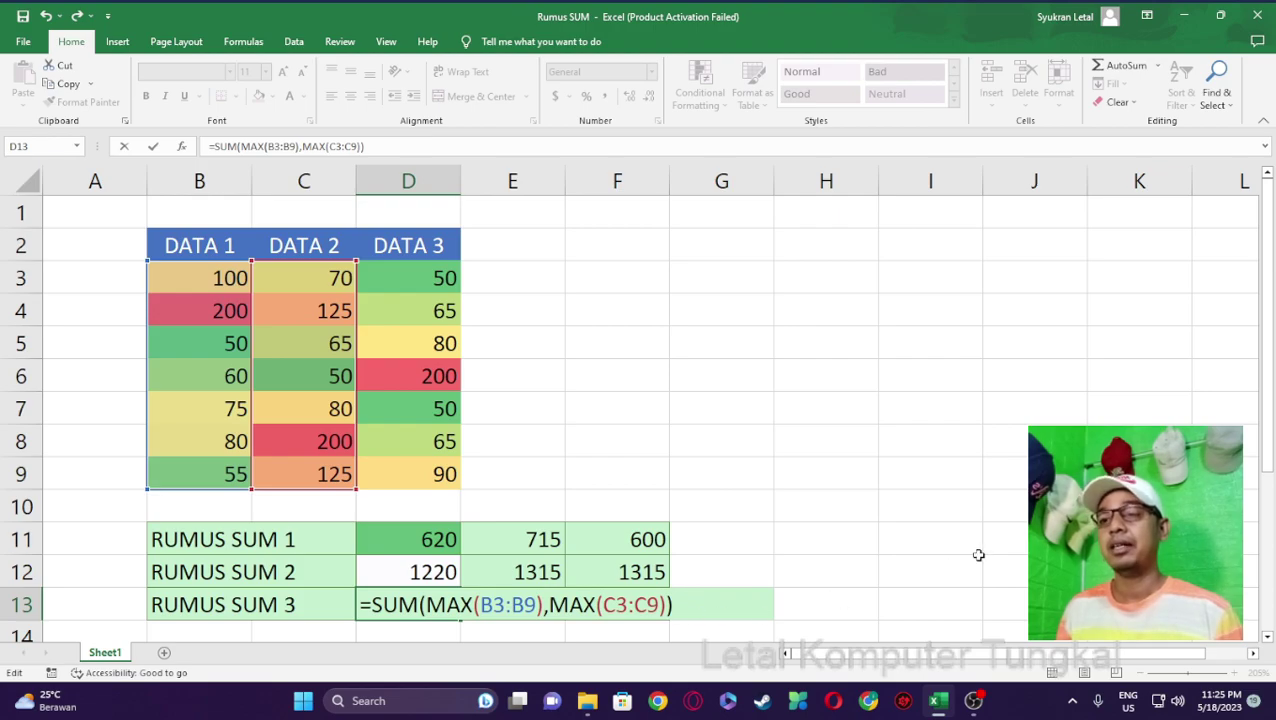
key("Return")
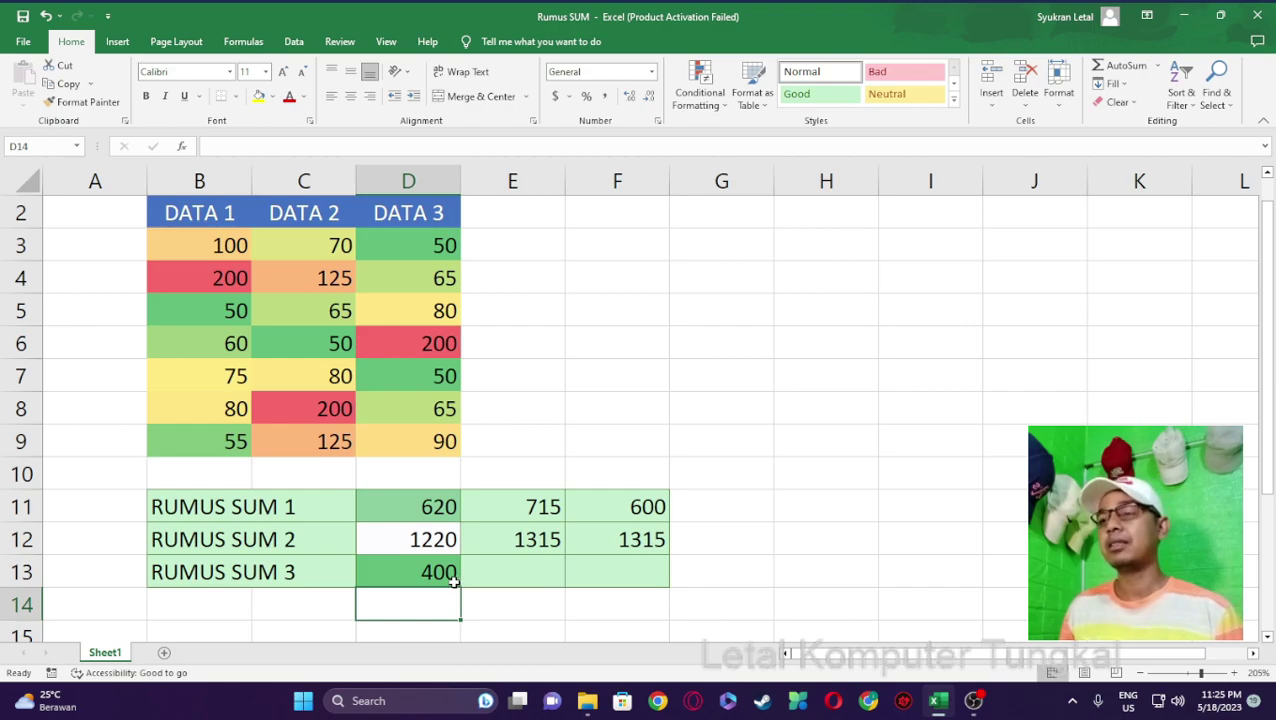
scroll(373, 494, "up", 1)
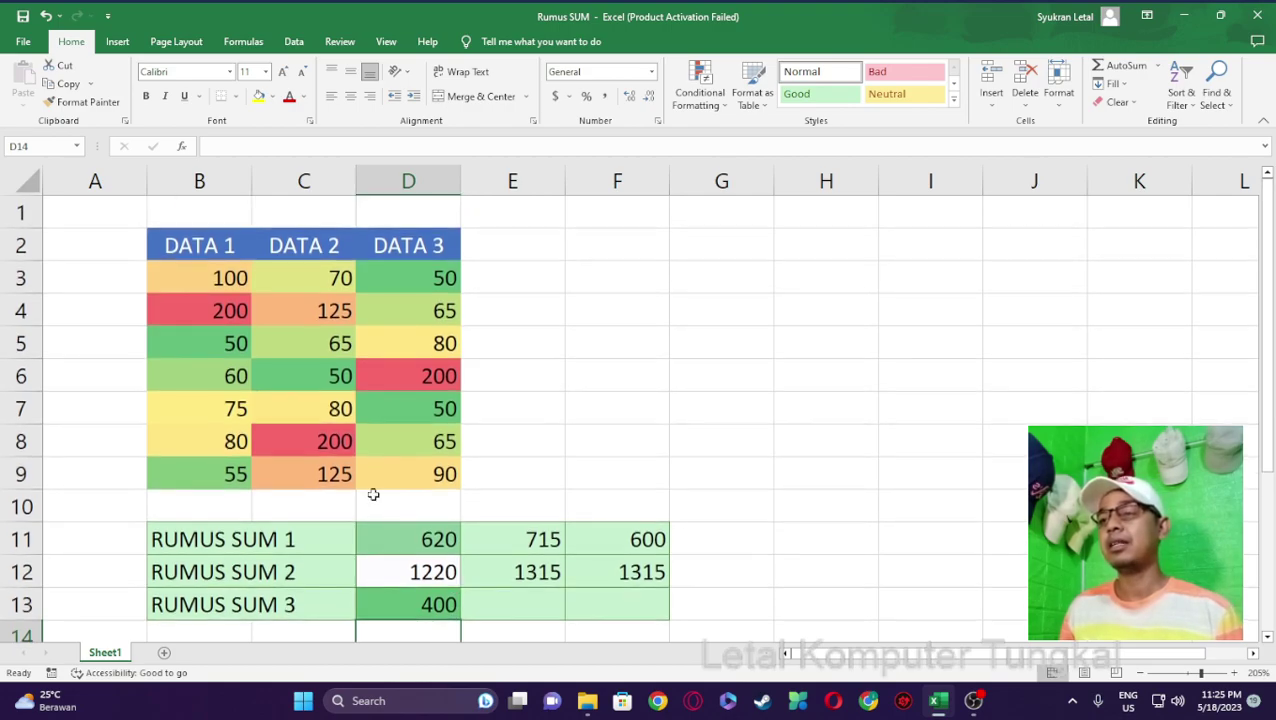
left_click(198, 270)
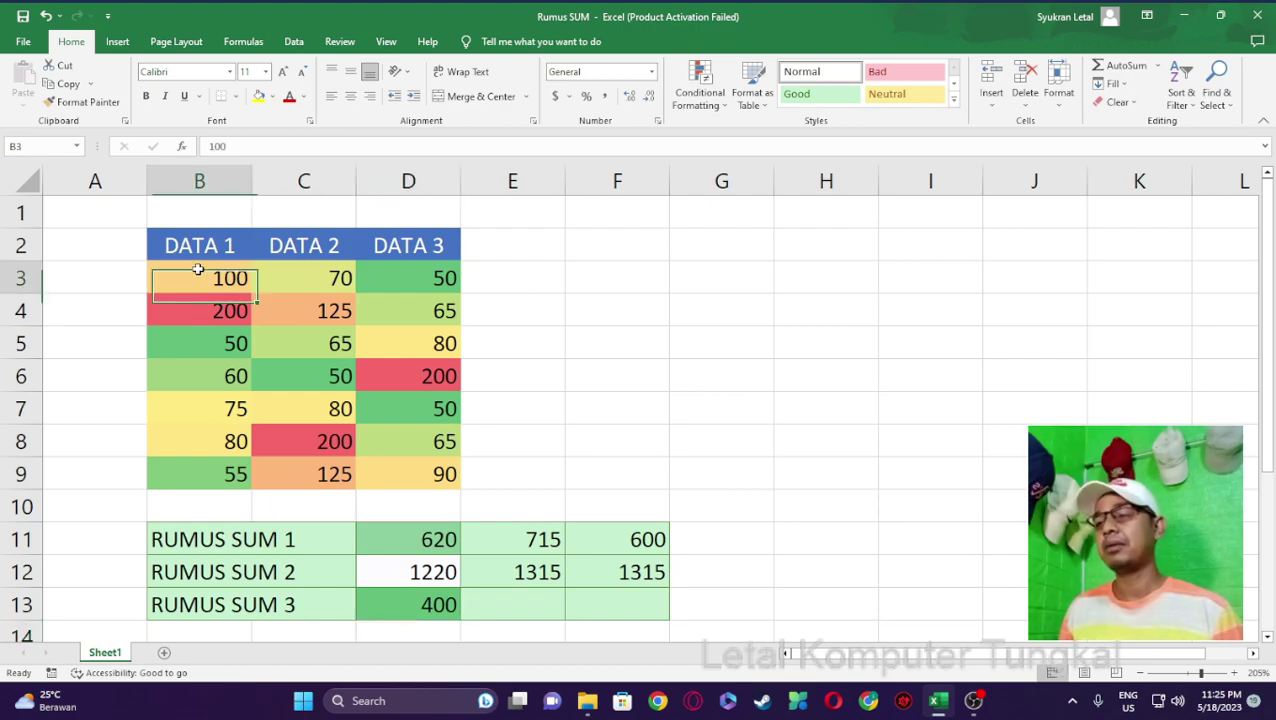
mouse_move(198, 270)
left_mouse_down()
mouse_move(191, 498)
mouse_move(191, 484)
left_mouse_up()
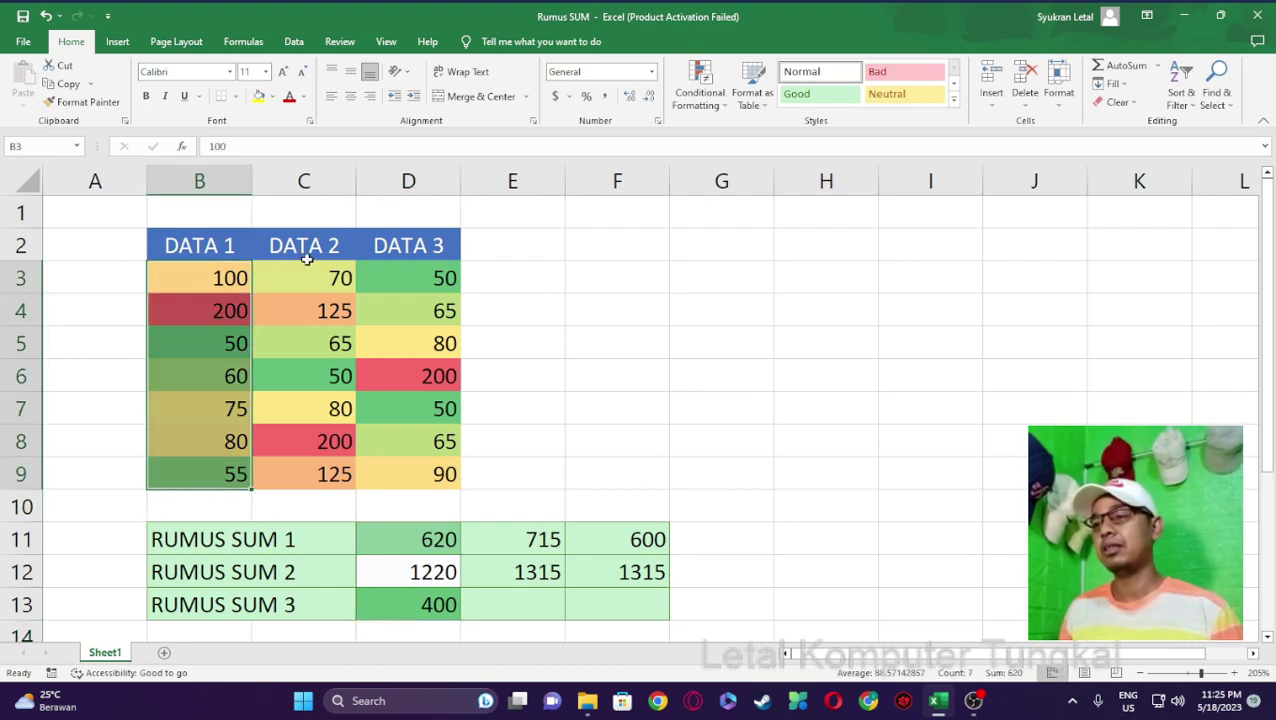
left_click_drag(307, 259, 309, 463)
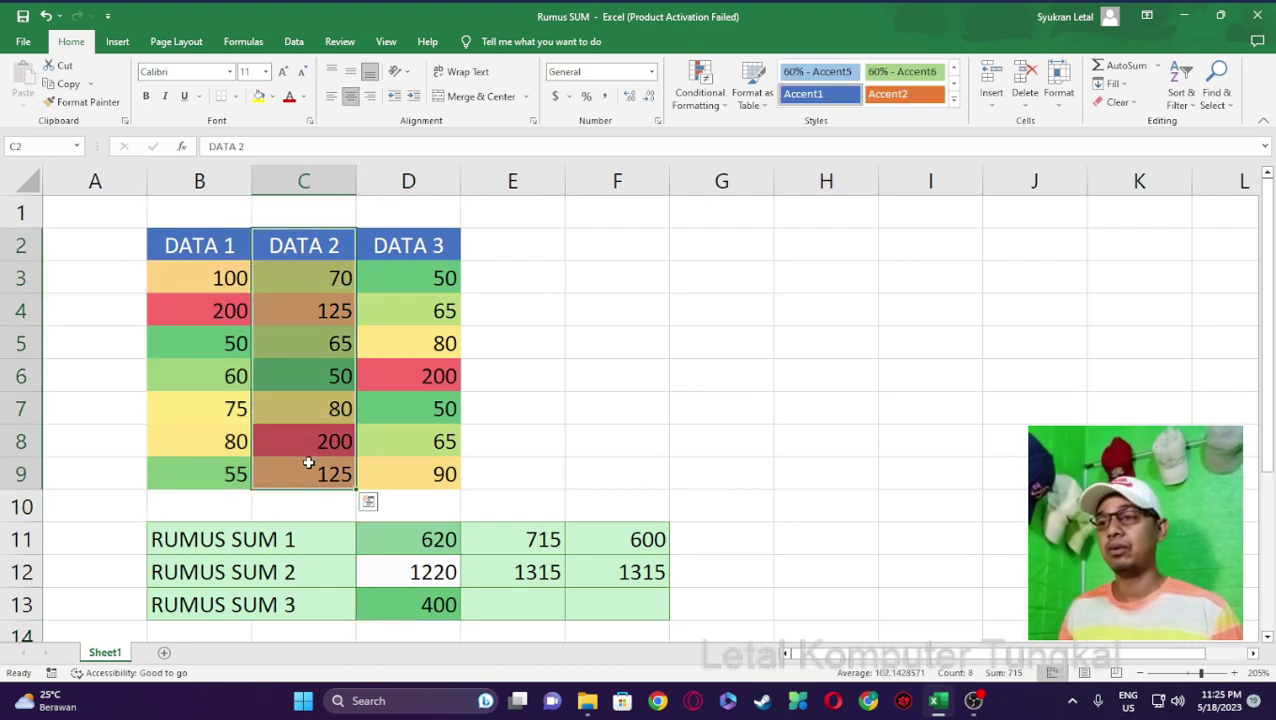
left_click(437, 600)
left_click_drag(220, 279, 227, 477)
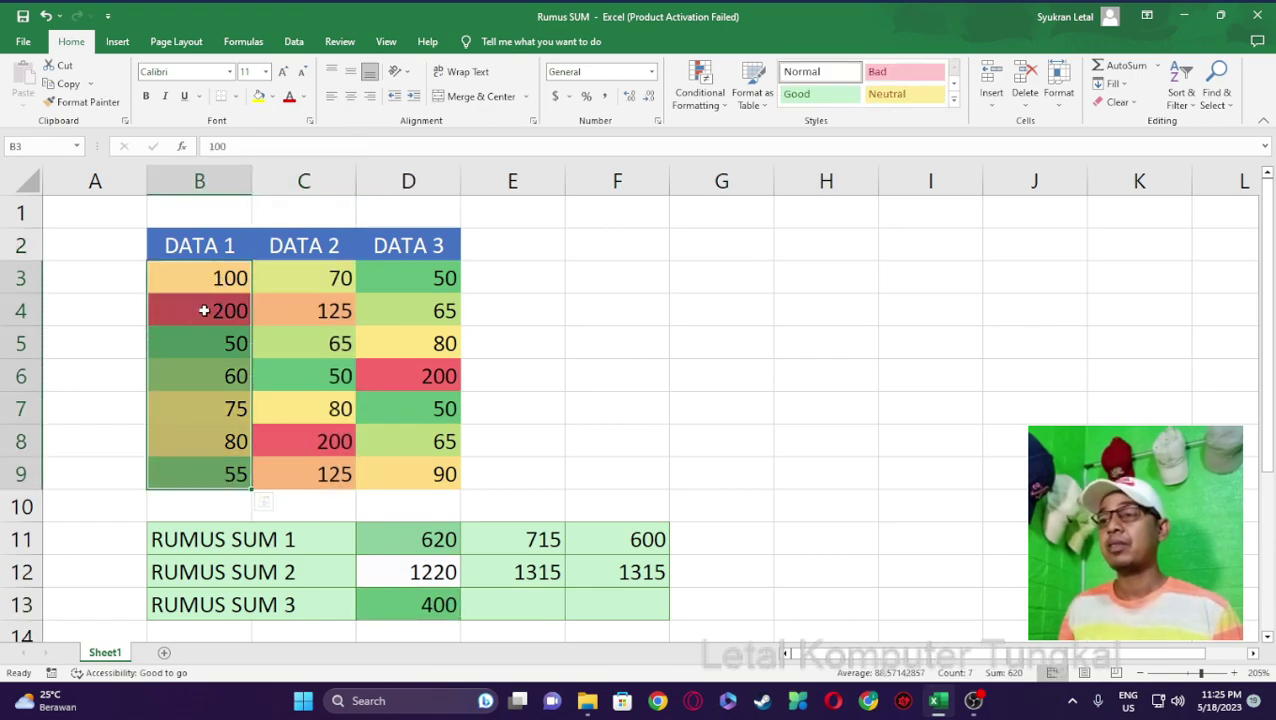
left_click_drag(327, 277, 333, 476)
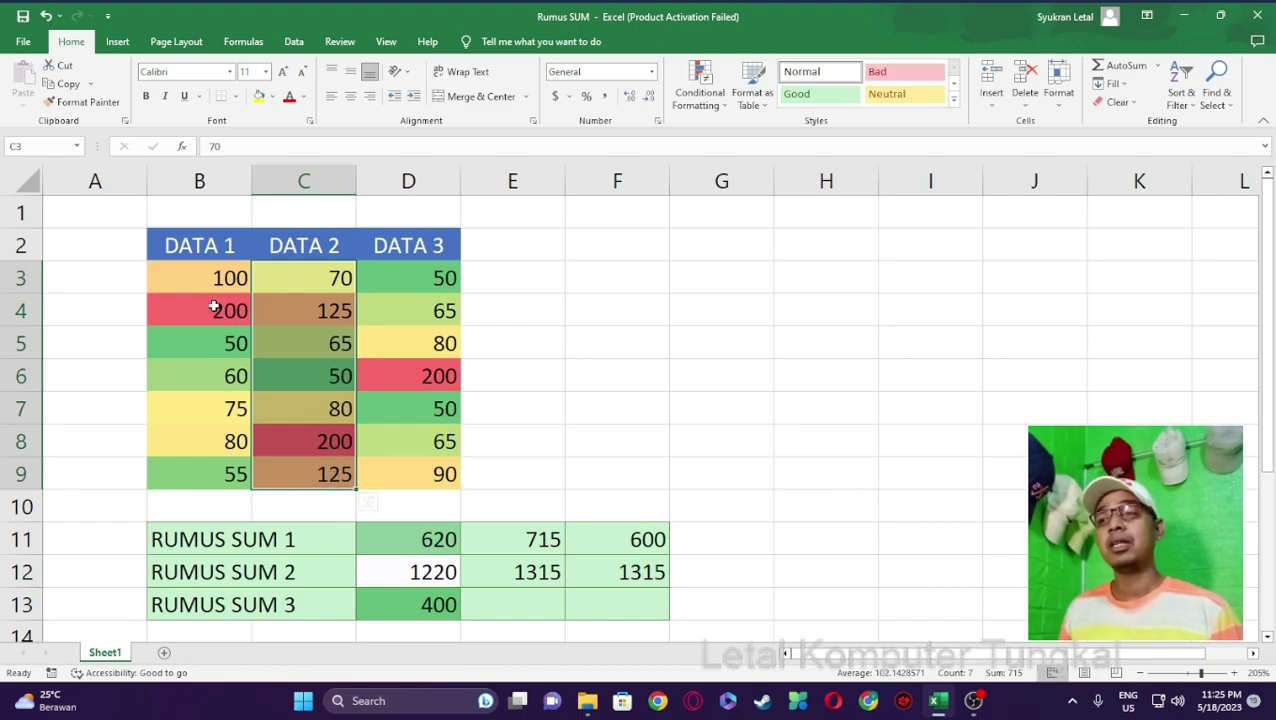
left_click(437, 606)
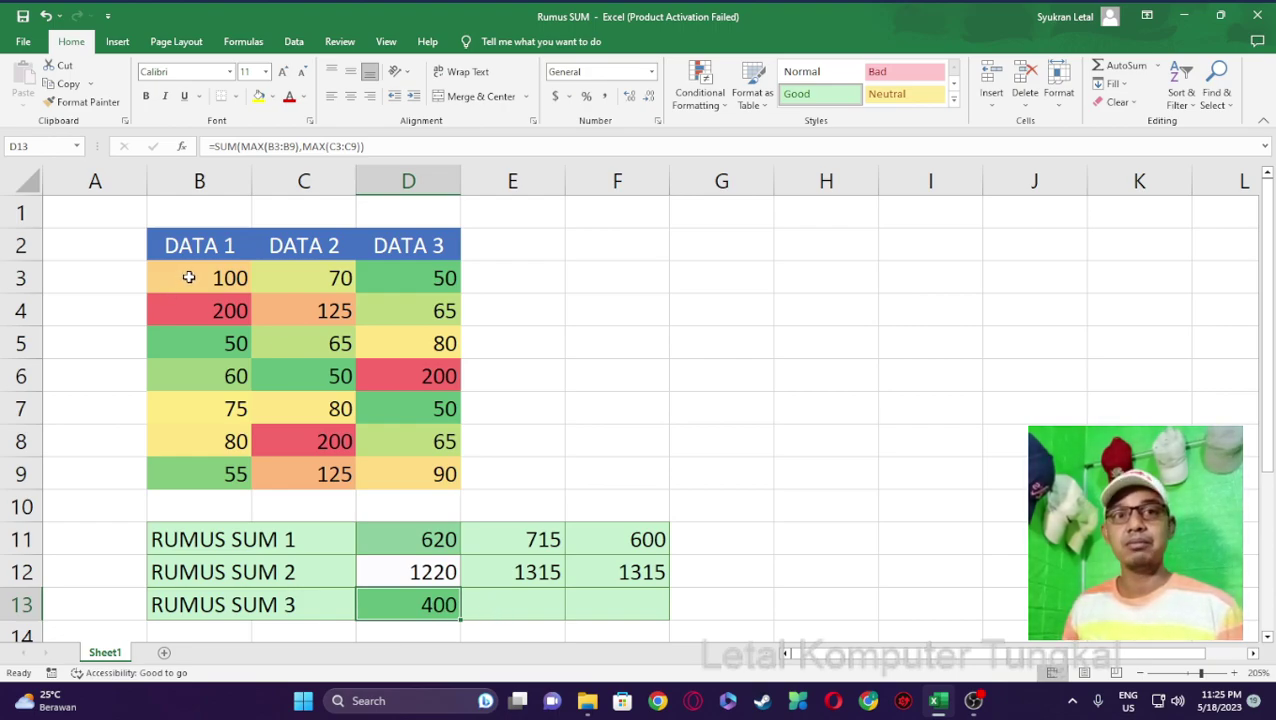
left_click(510, 603)
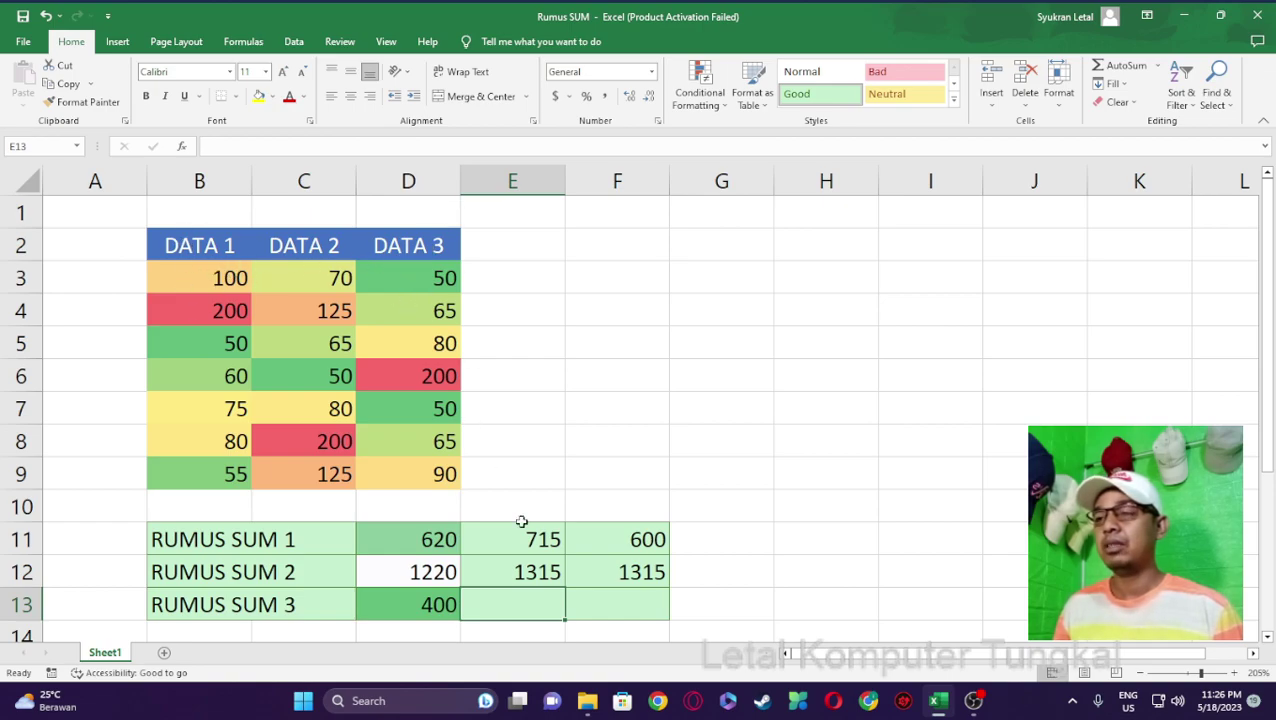
Enter =SUM(MAX(B3:B9),MAX(D3:D9)) in E13, giving 400, and compare it with D13.
type("=")
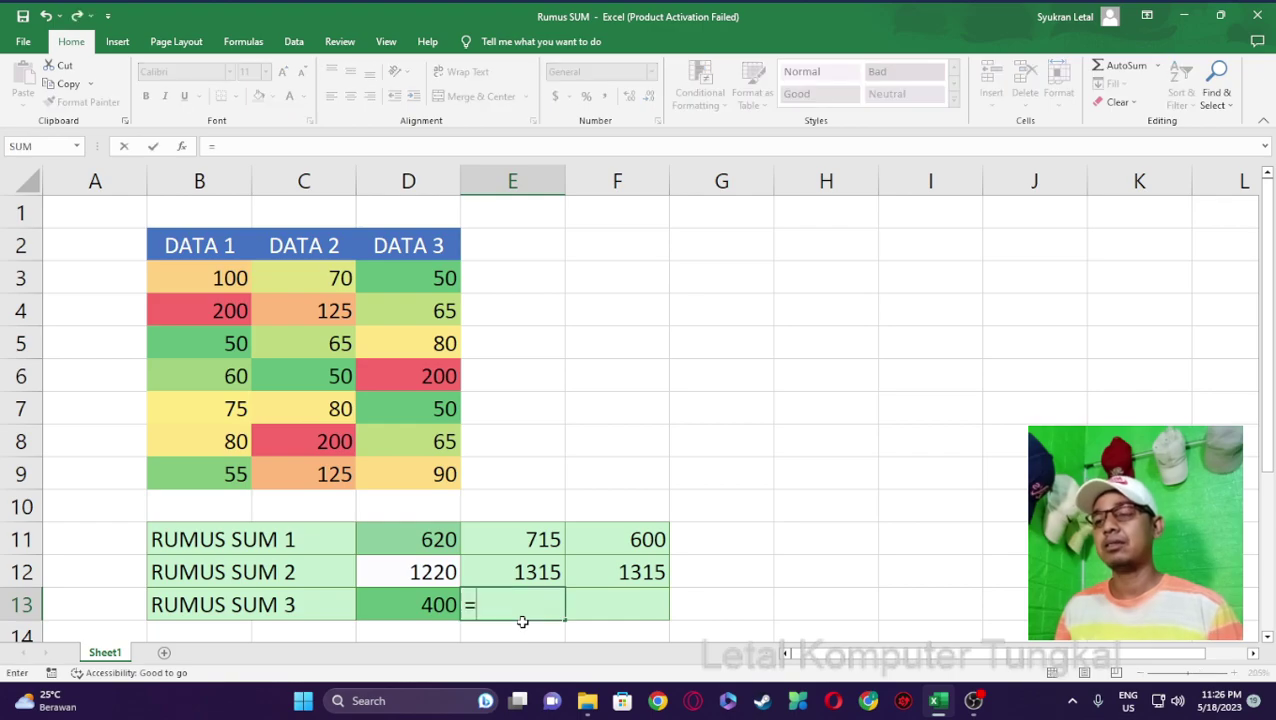
type("SUM")
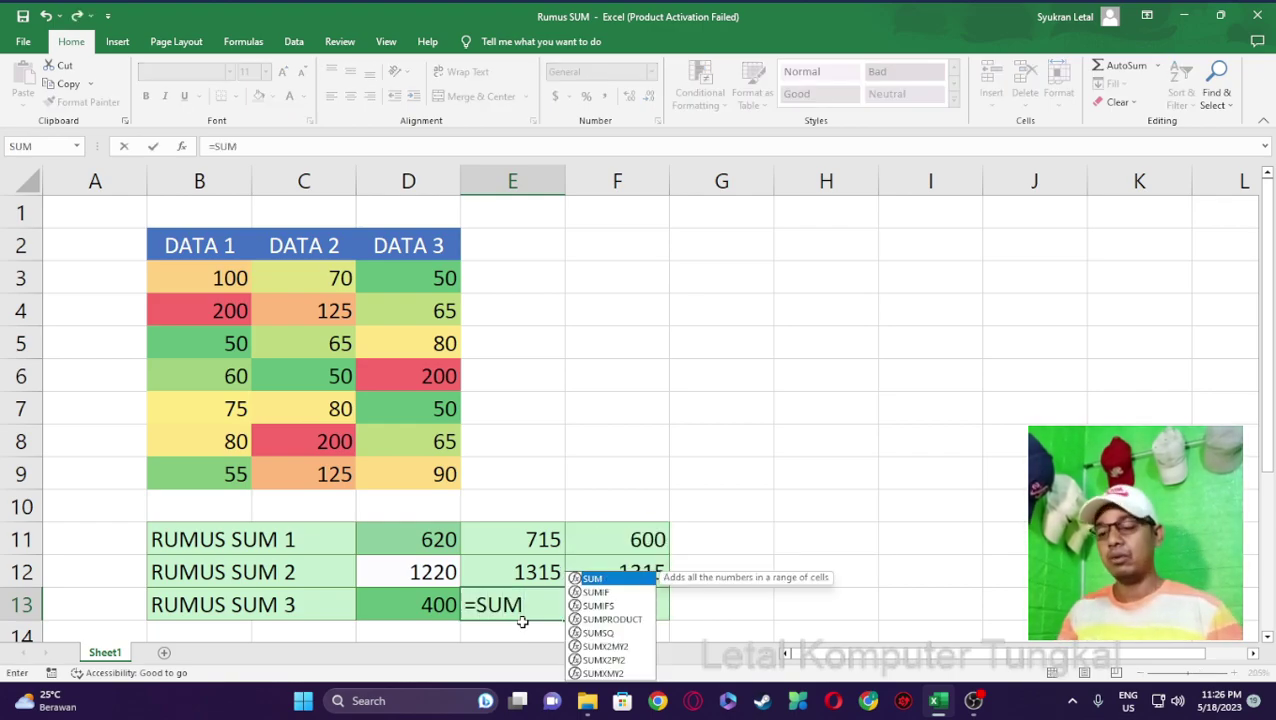
type("(MAX(")
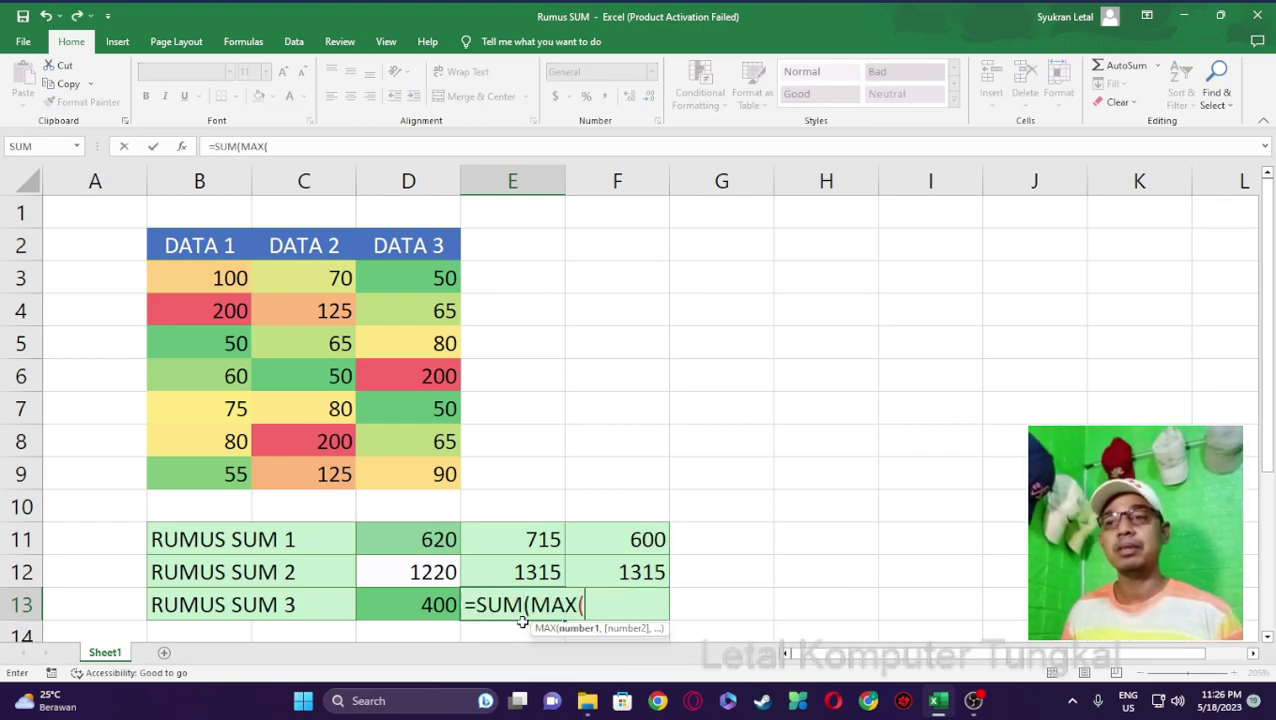
left_click_drag(224, 273, 232, 473)
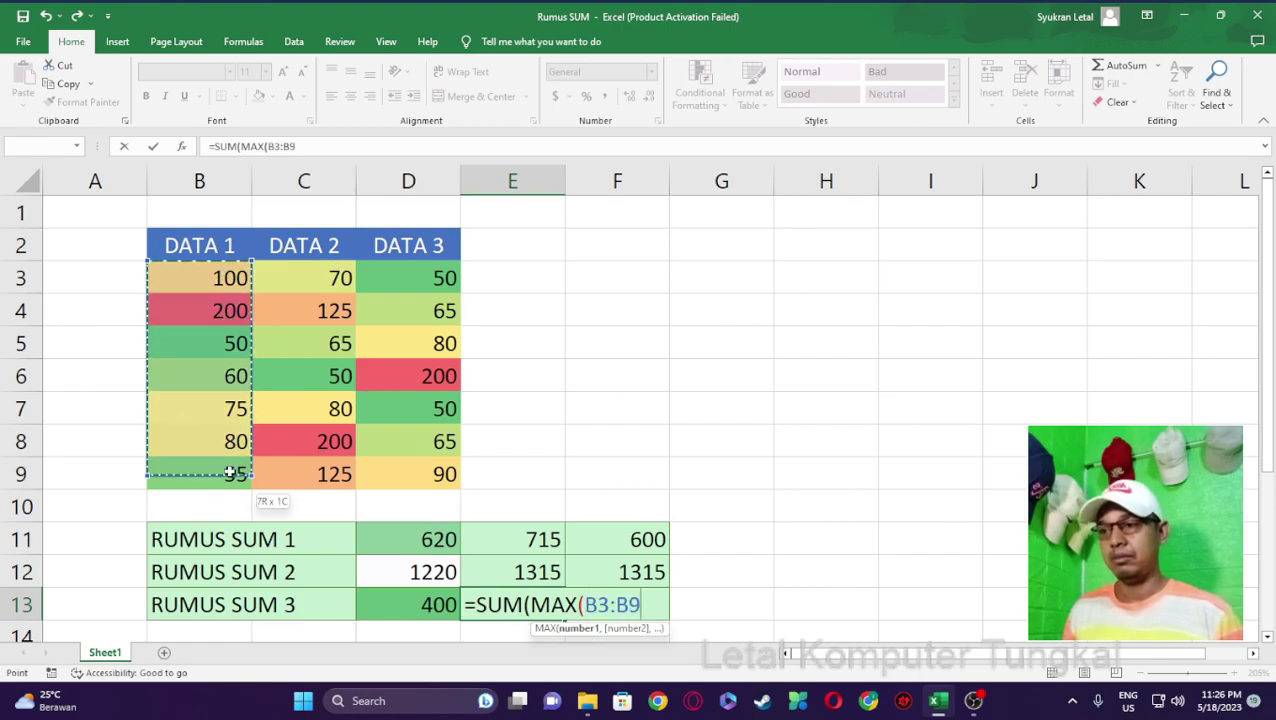
type(")")
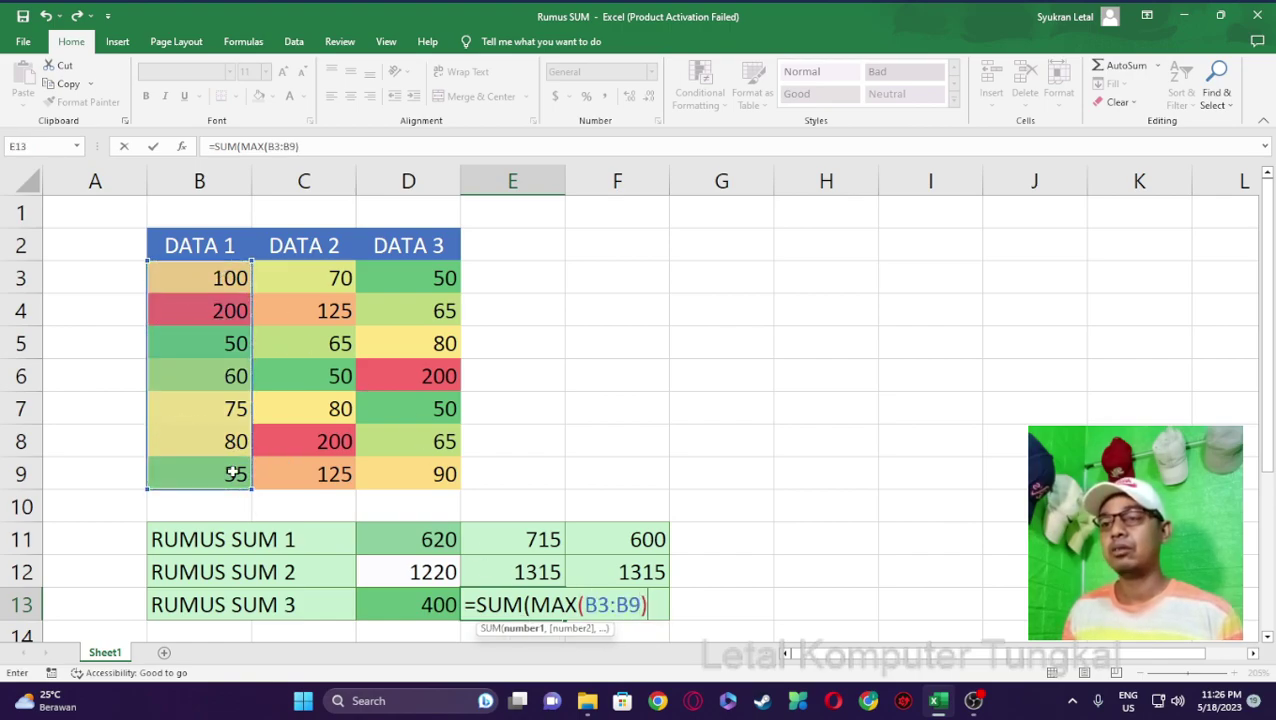
type(",M")
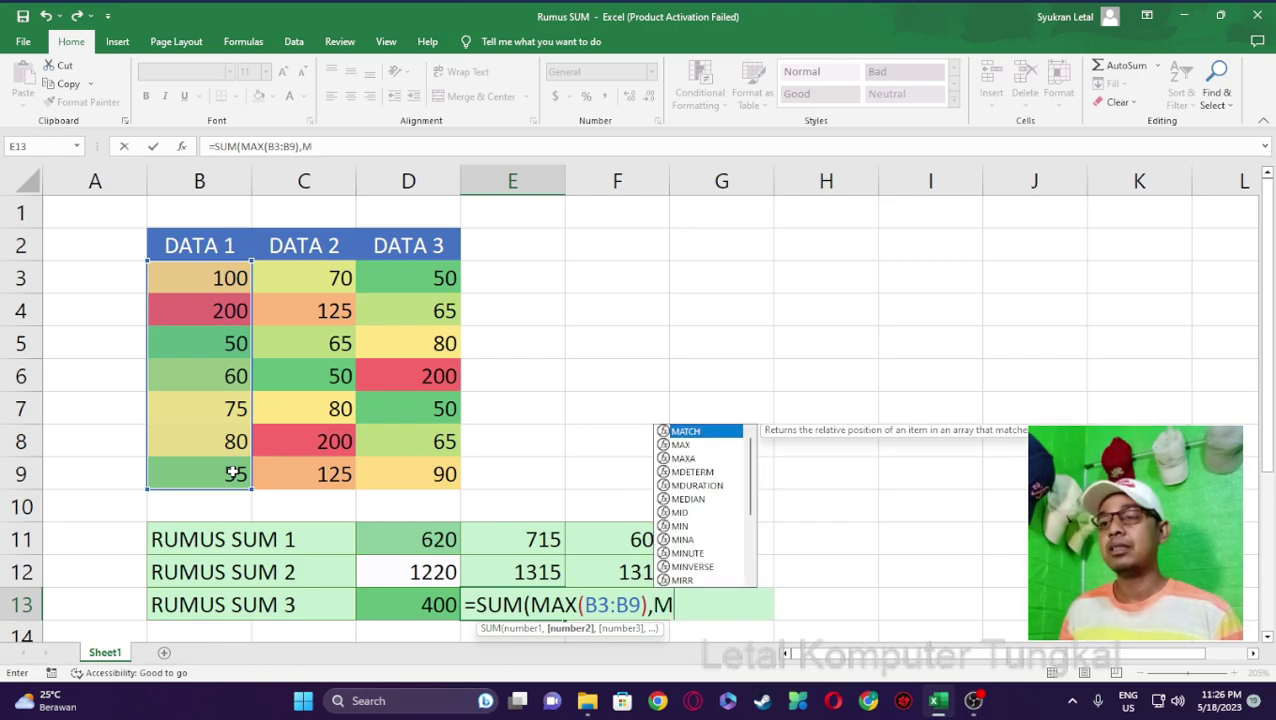
type("AX(")
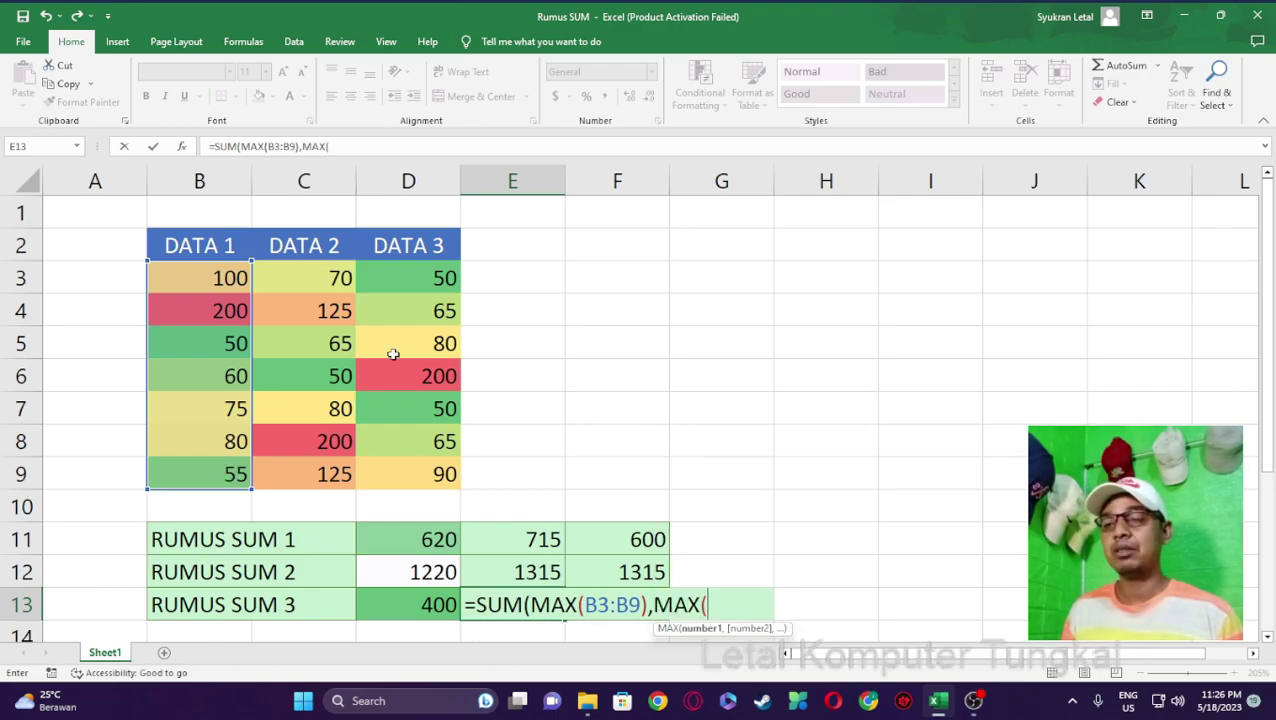
left_click_drag(407, 275, 411, 458)
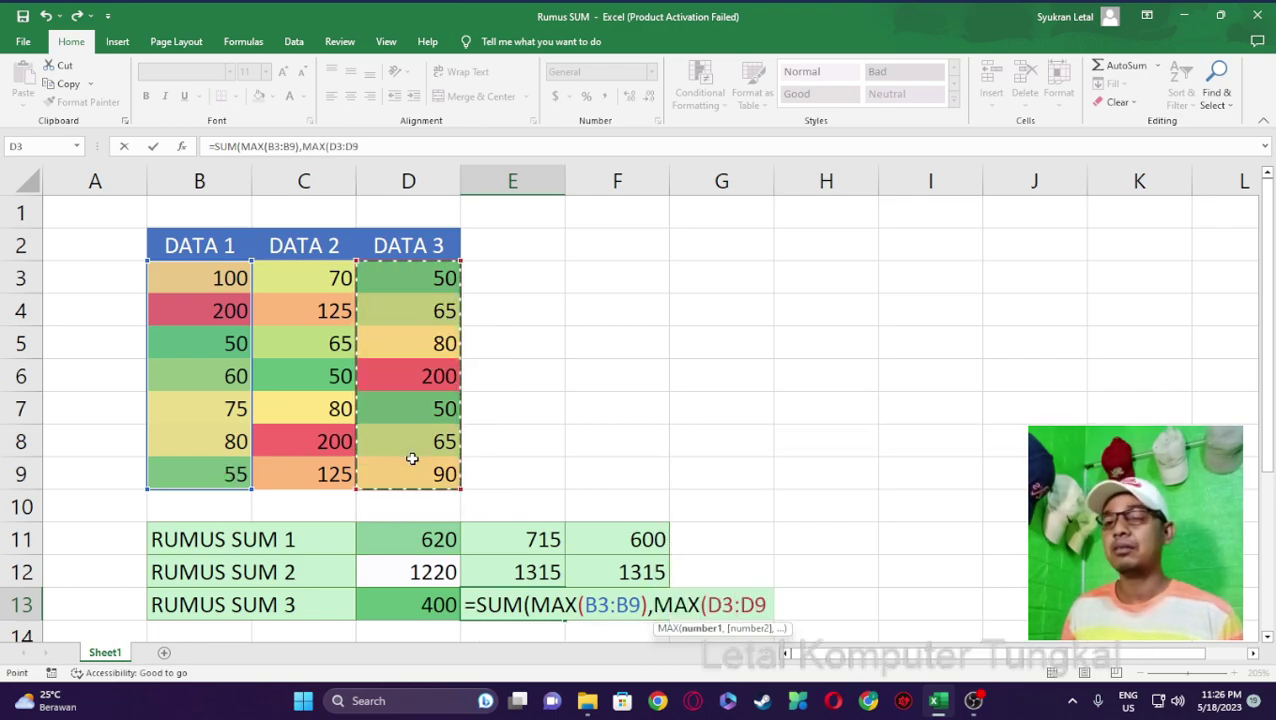
type("))")
key("Return")
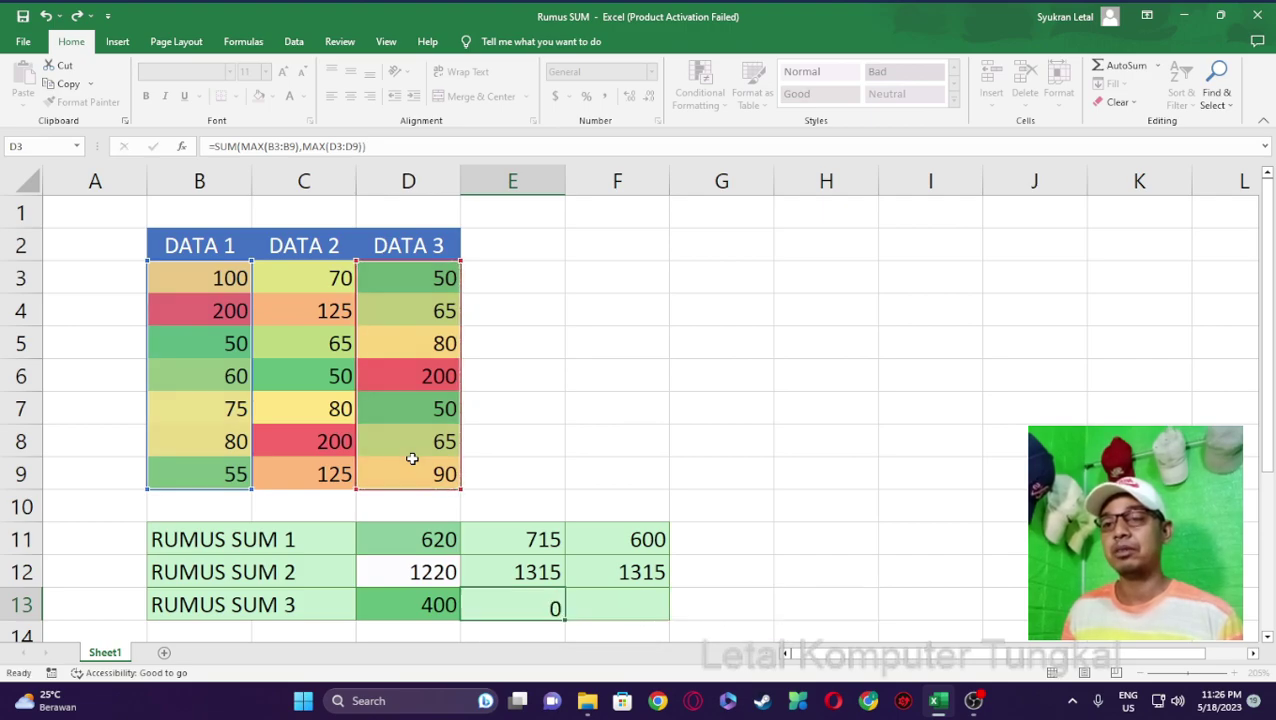
left_click(507, 569)
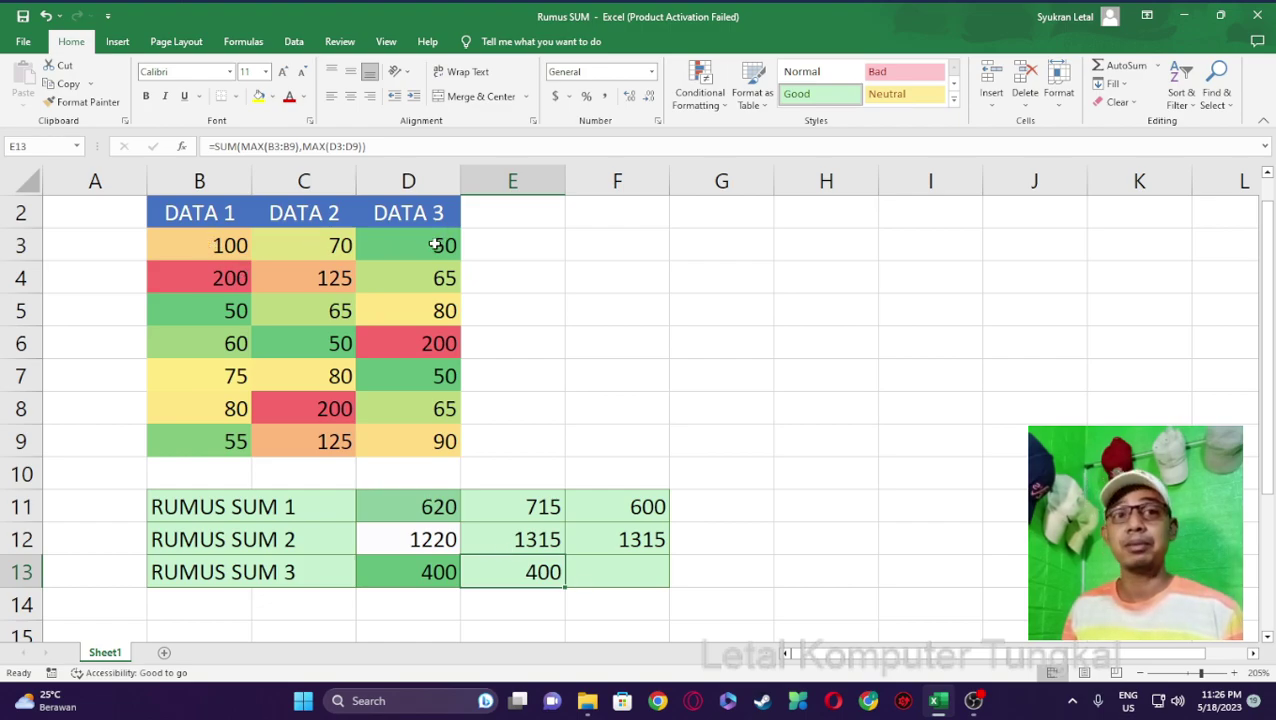
left_click(430, 571)
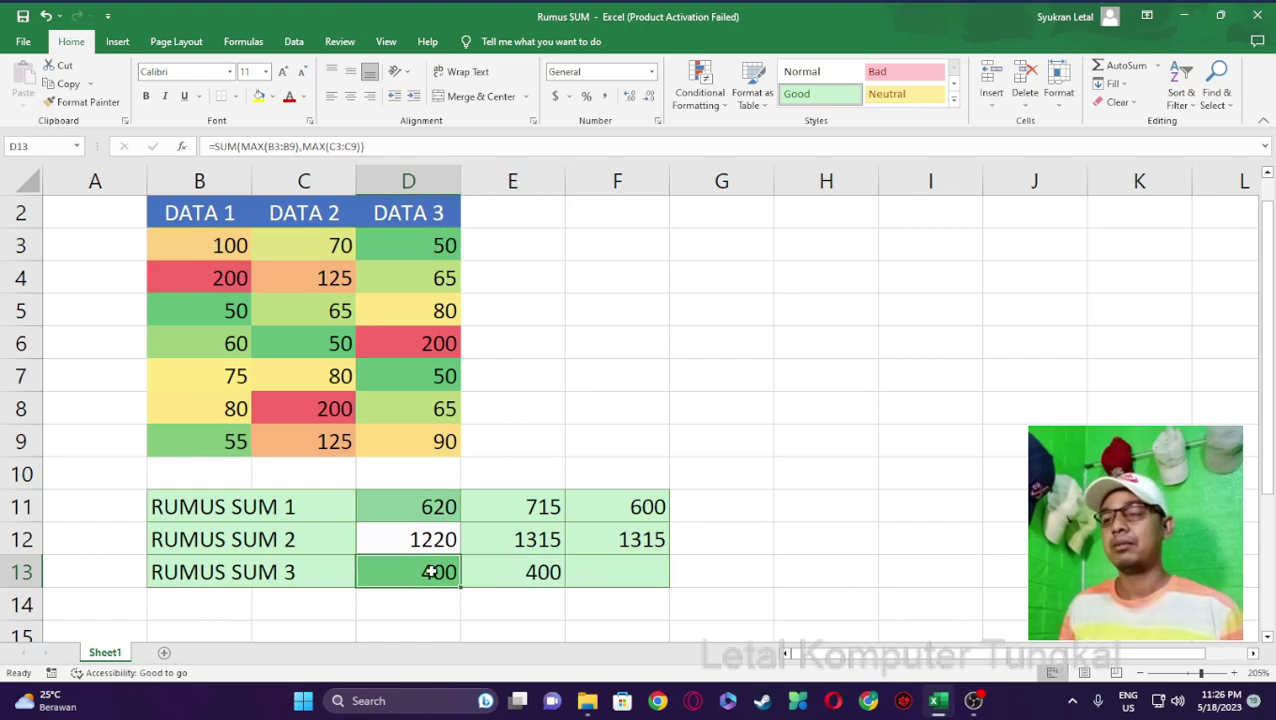
left_click(611, 569)
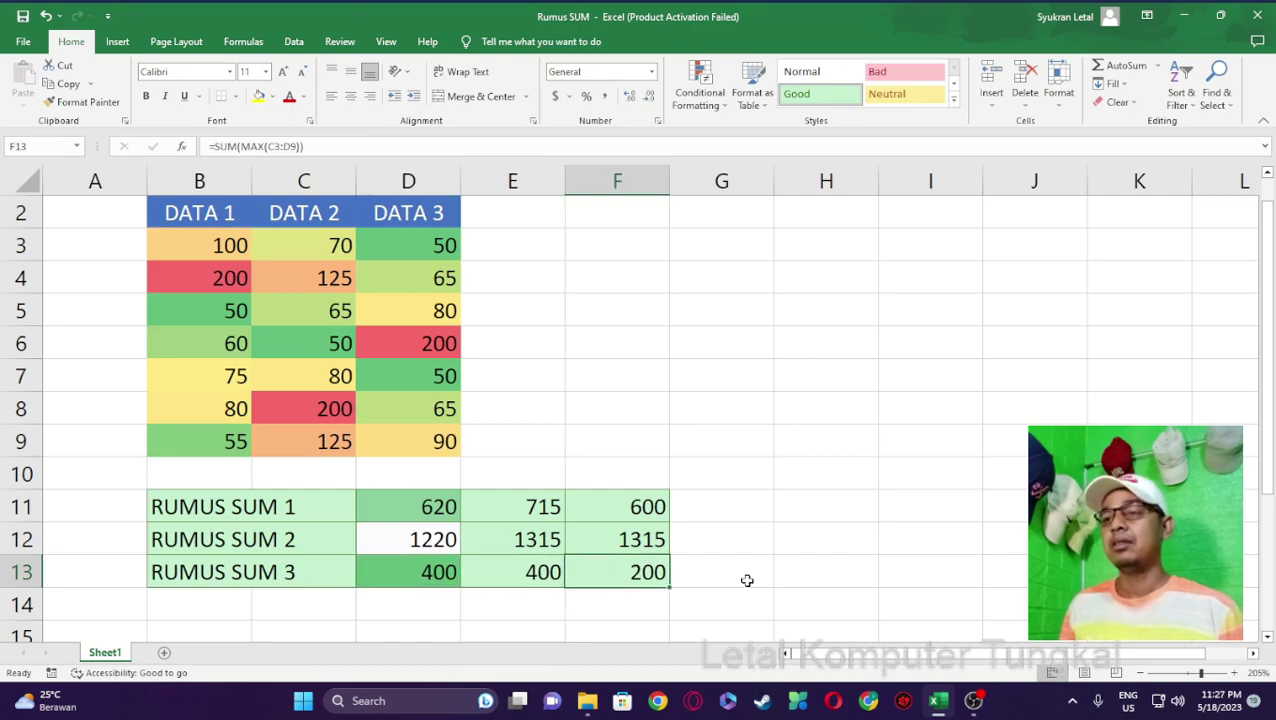
key("Delete")
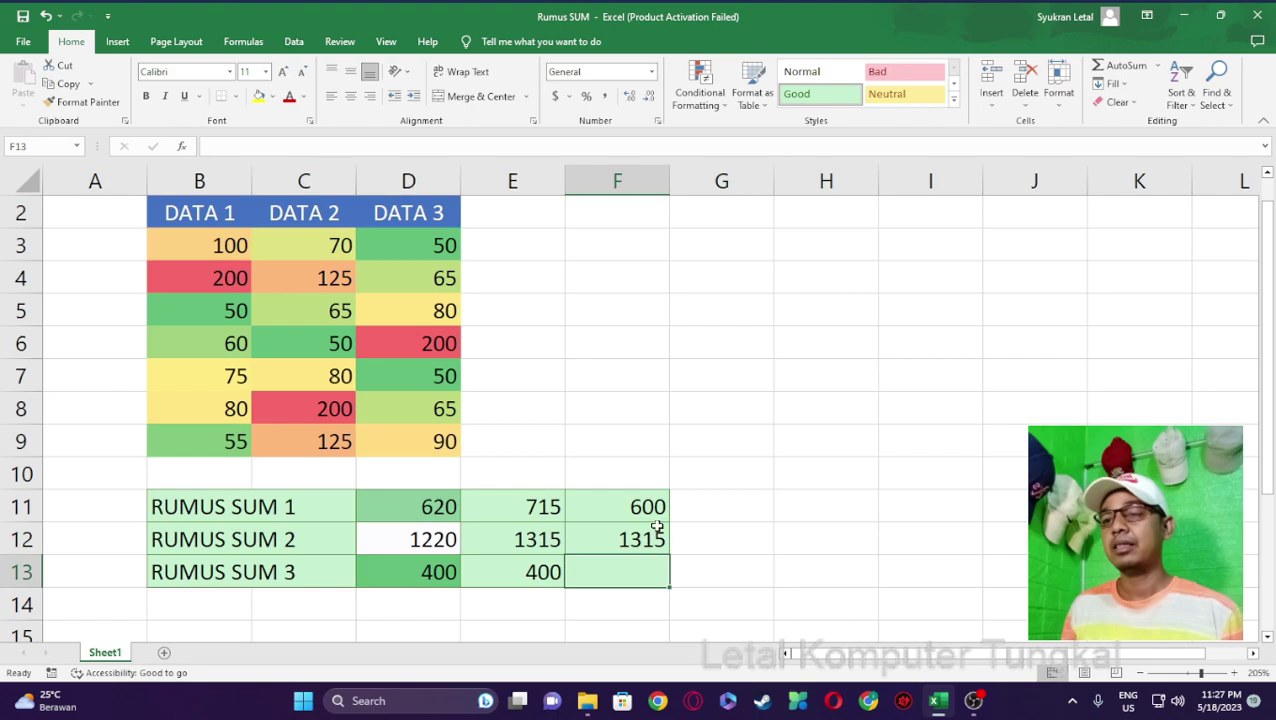
left_click(321, 244)
left_click_drag(321, 244, 413, 438)
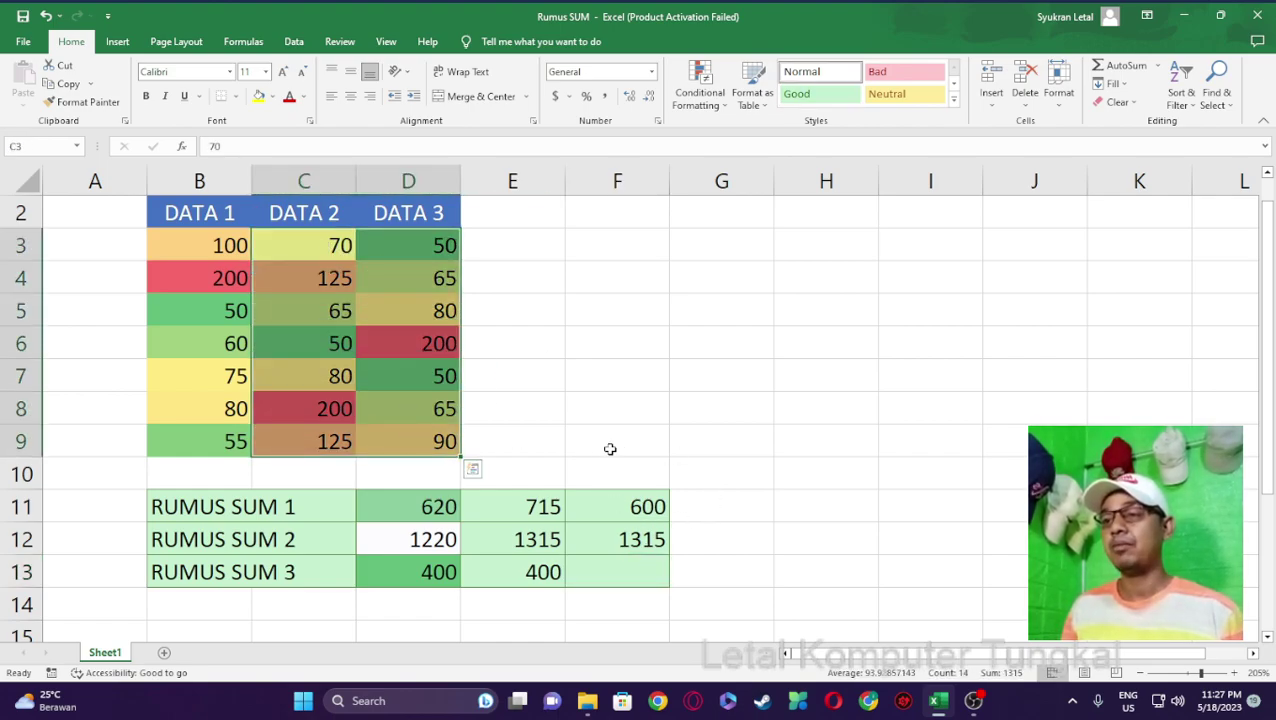
left_click_drag(299, 245, 404, 445)
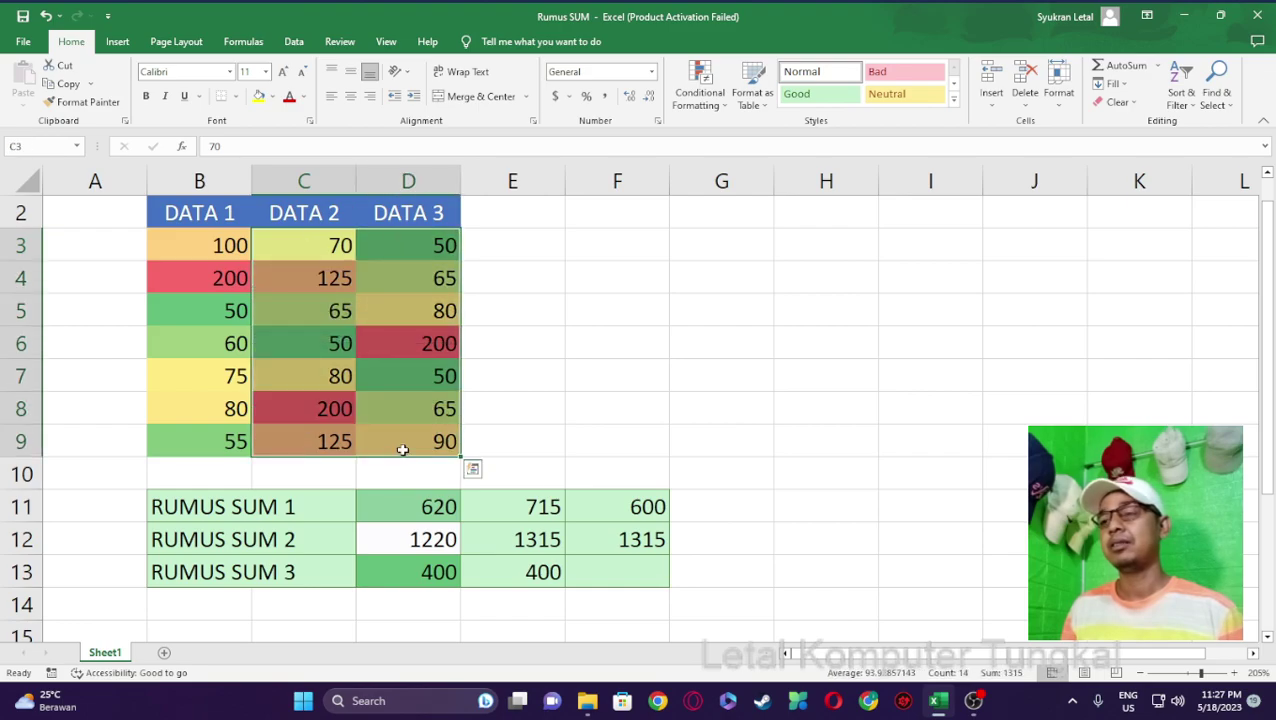
left_click(625, 577)
Enter =SUM(MAX(C3:D9)) in F13 to return 200.
type("=")
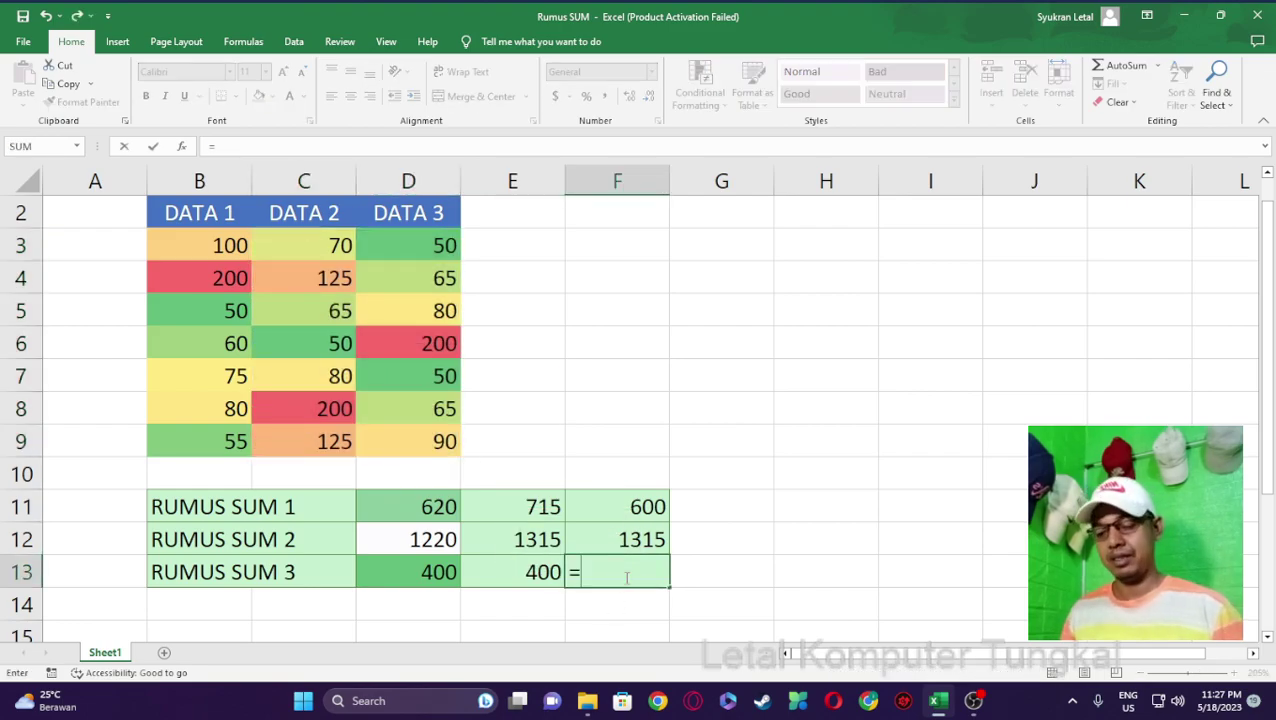
type("SUM(M")
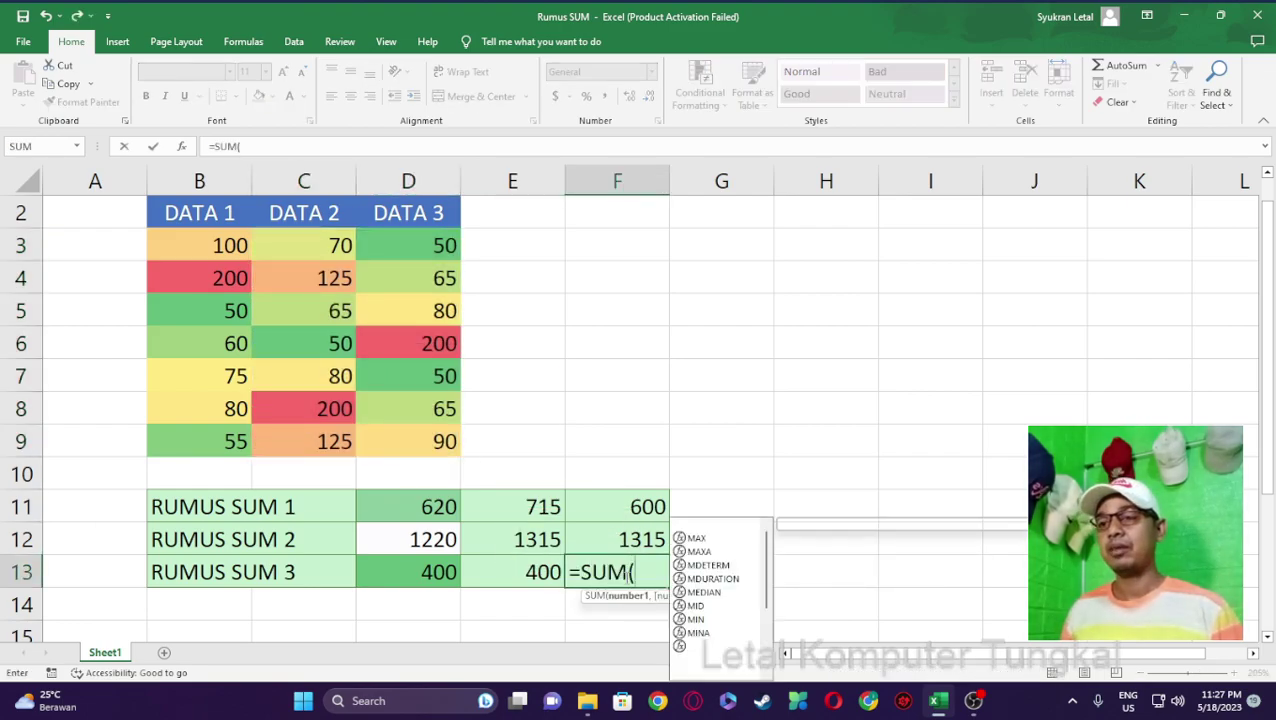
type("AX(")
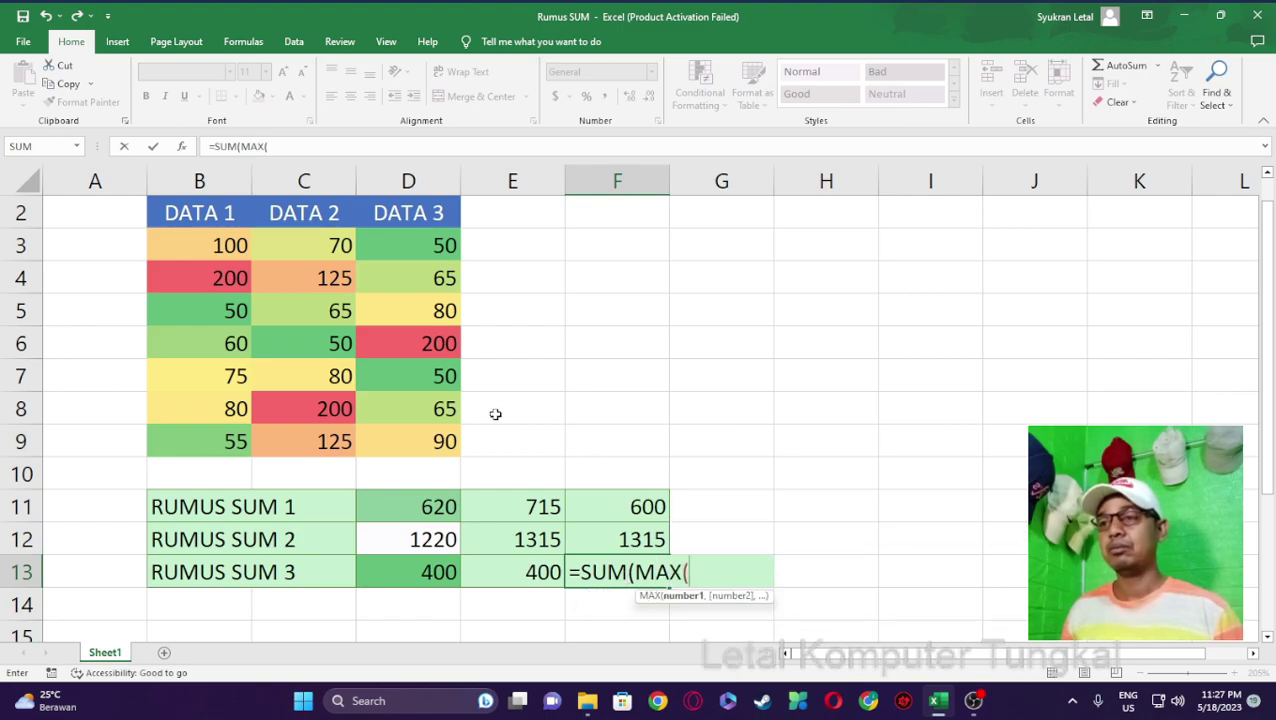
left_click_drag(328, 245, 415, 437)
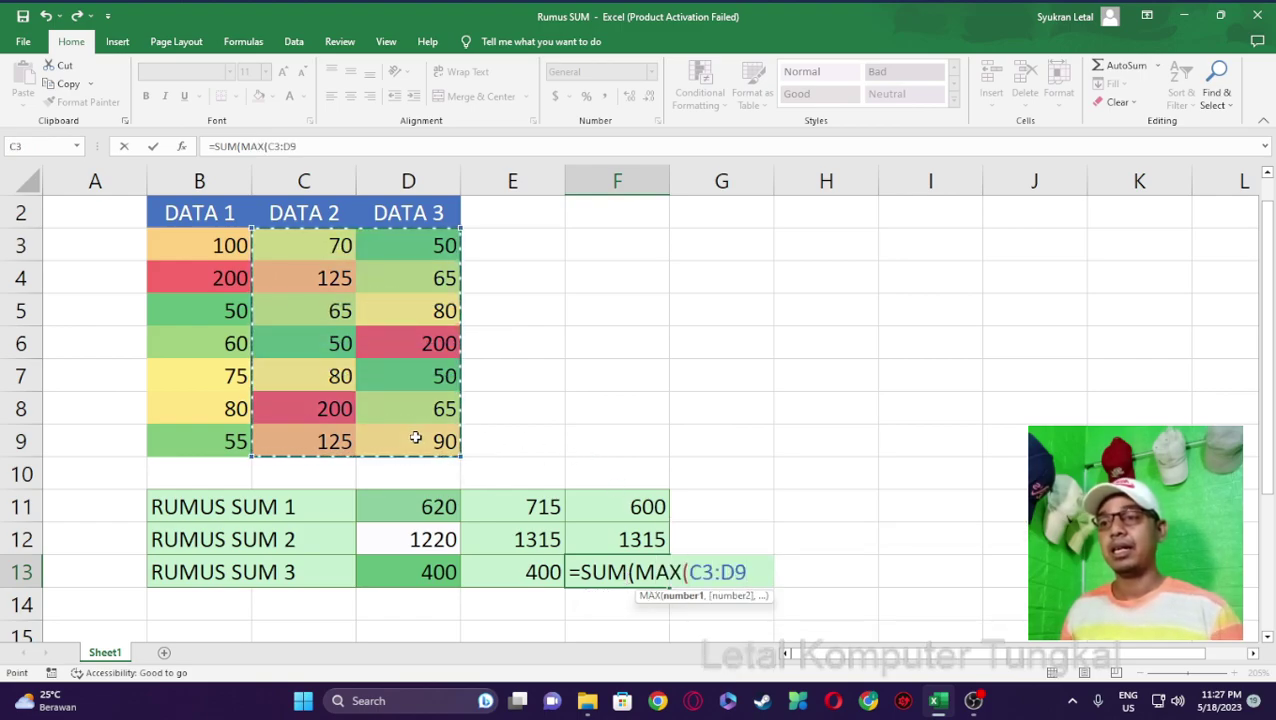
type(")")
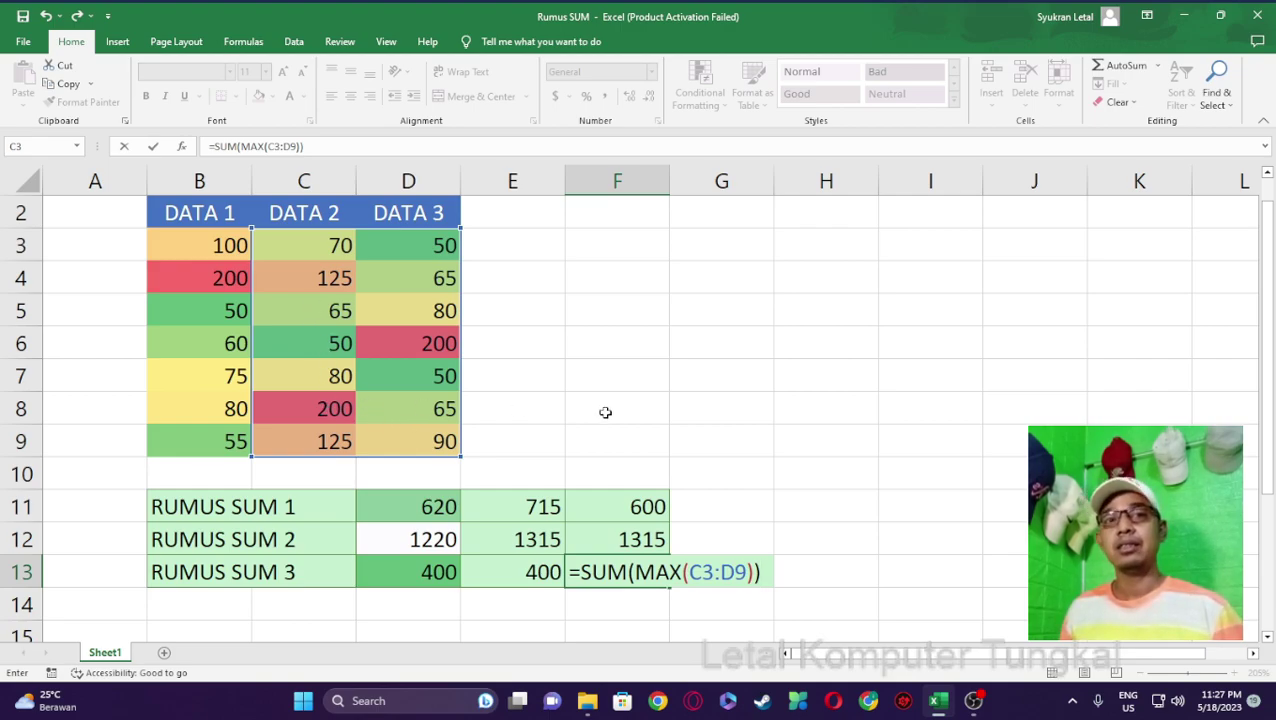
key("Return")
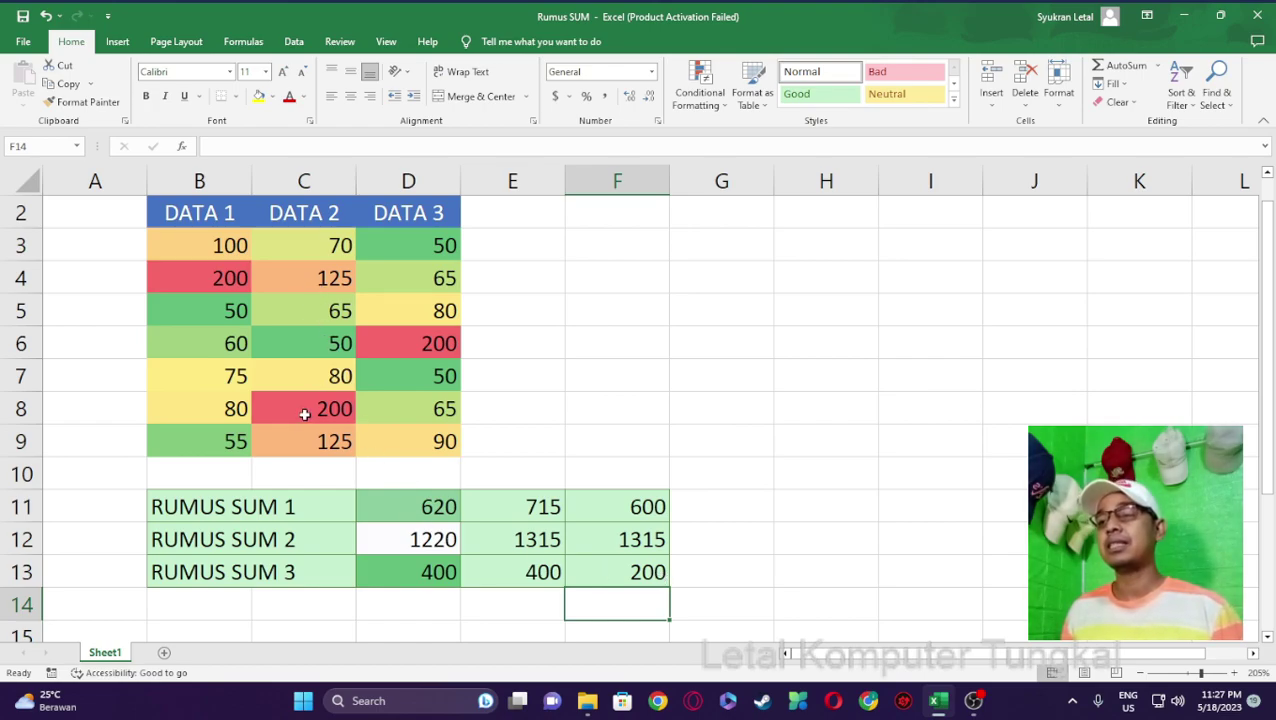
left_click_drag(308, 253, 335, 405)
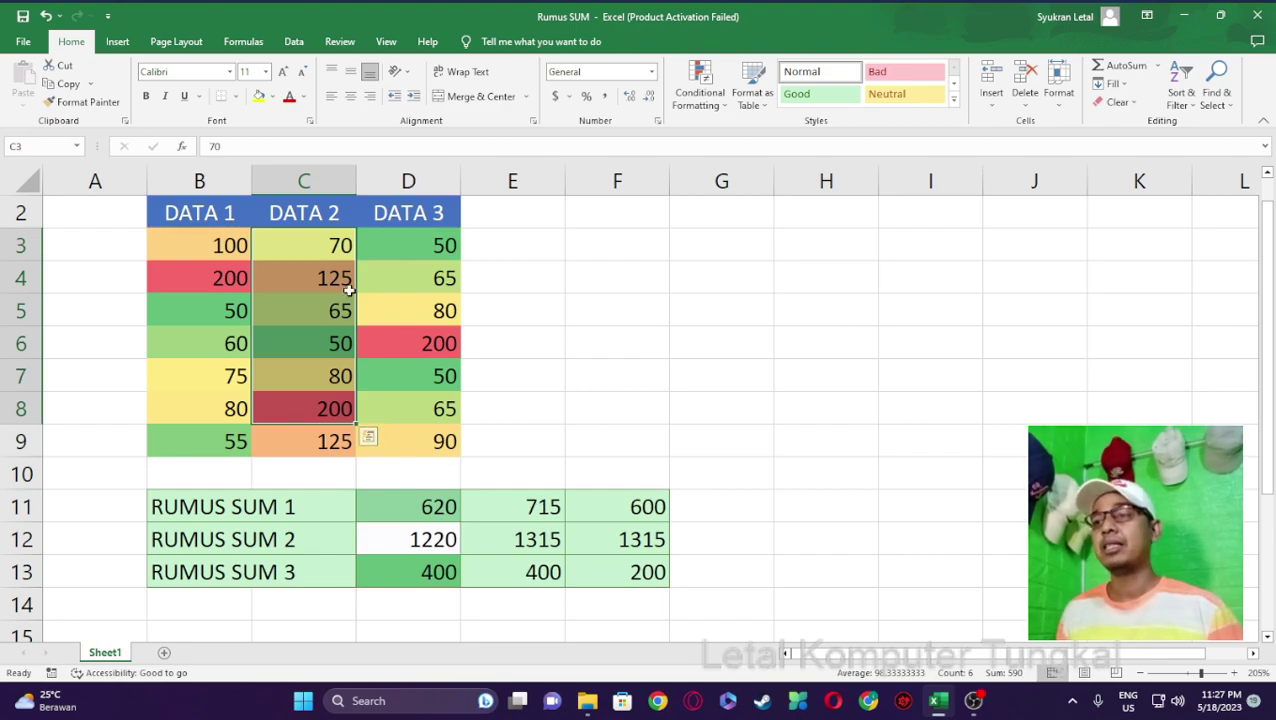
left_click_drag(310, 243, 407, 441)
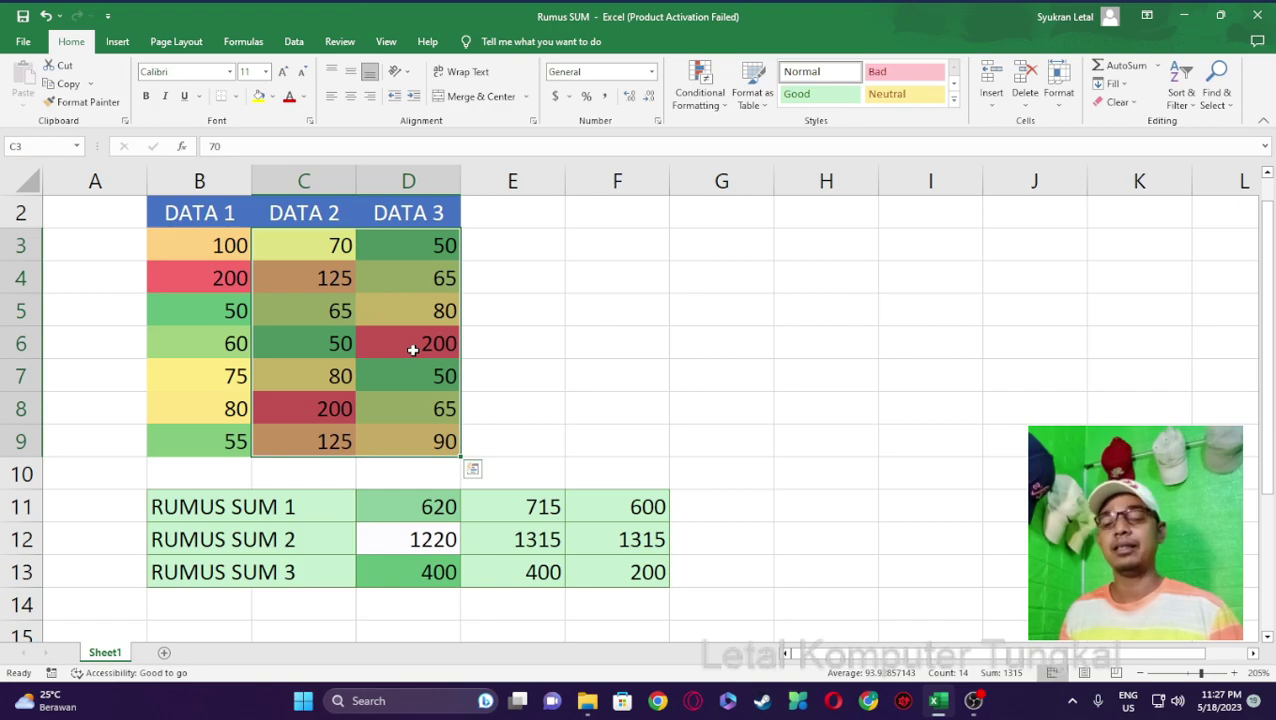
left_click(427, 575)
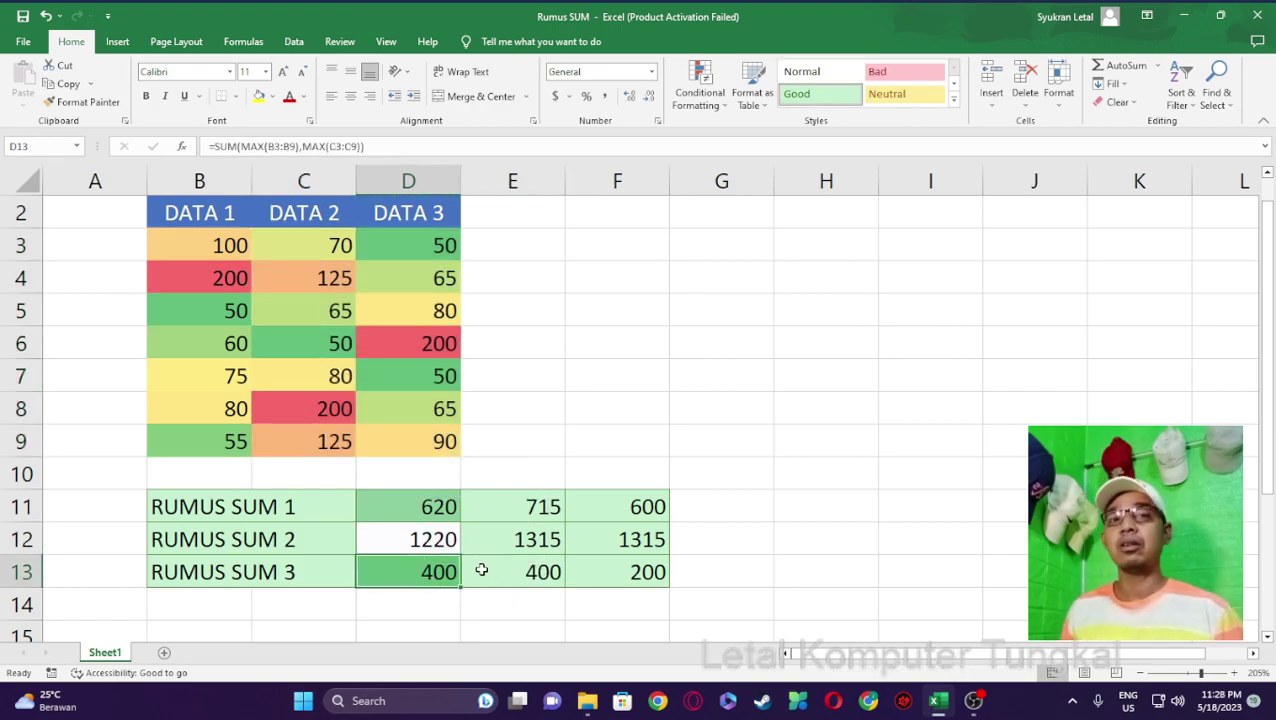
double_click(440, 579)
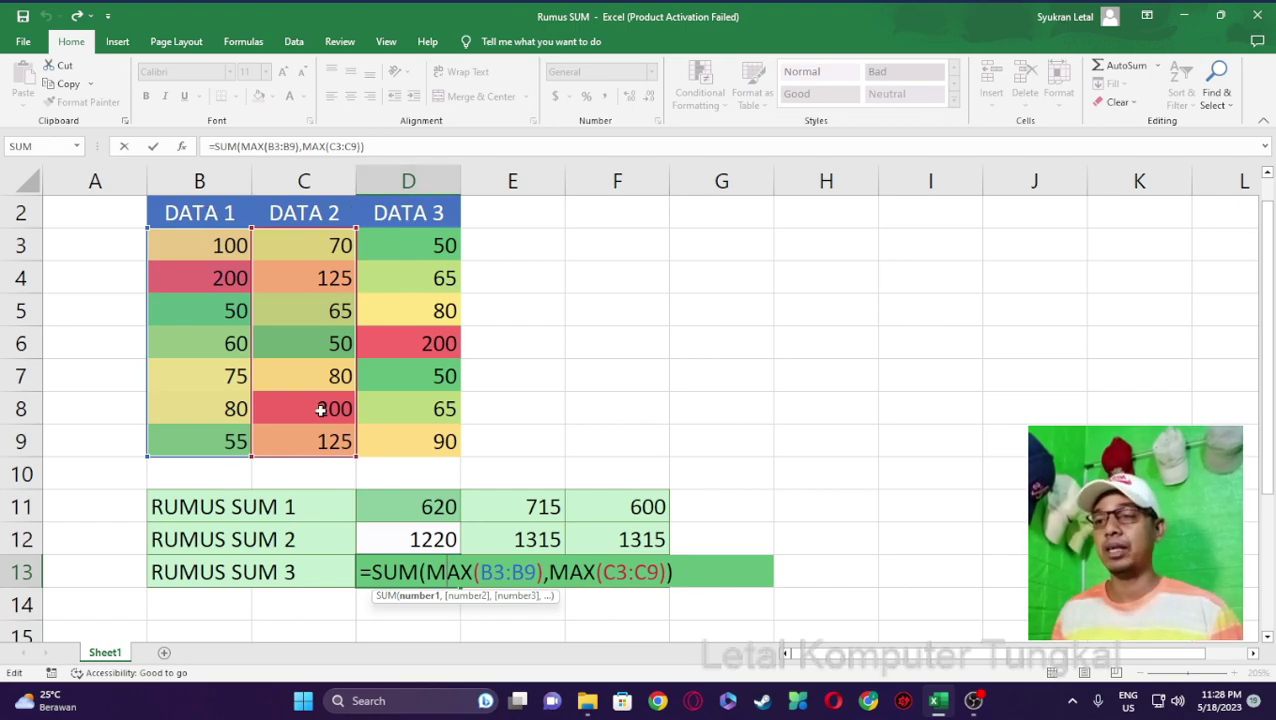
key("Return")
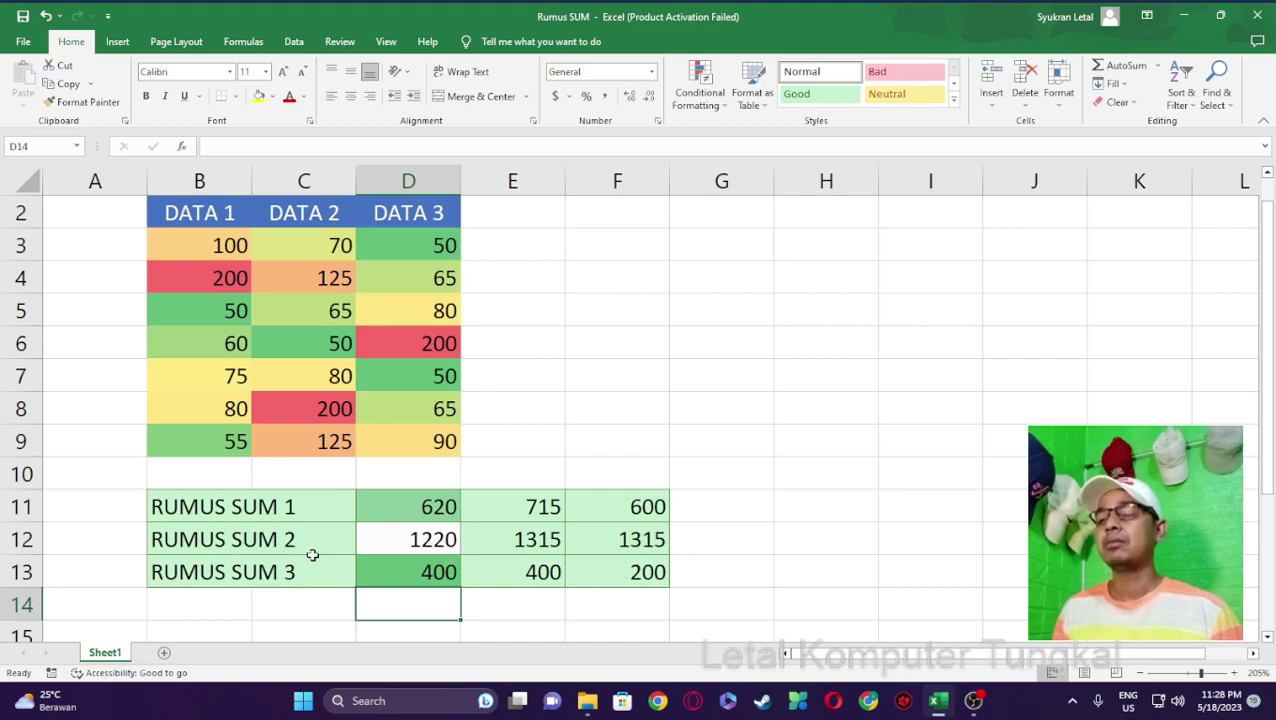
double_click(645, 540)
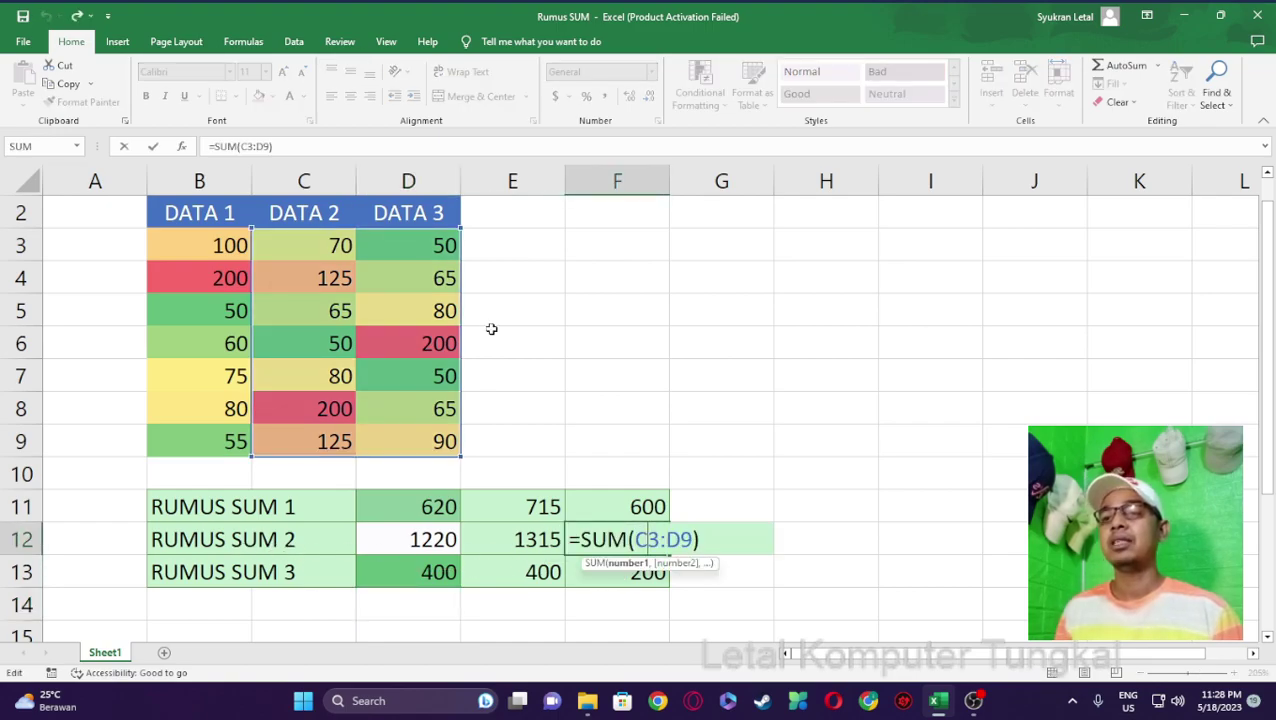
key("Return")
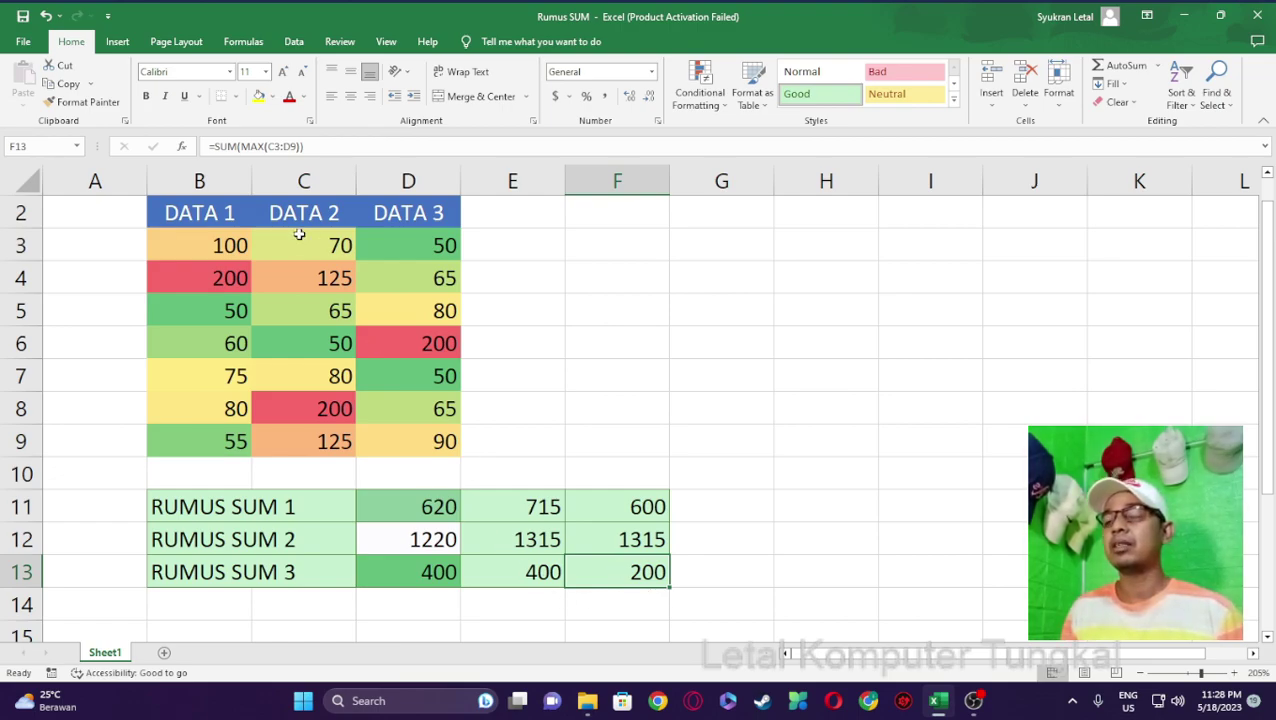
double_click(528, 572)
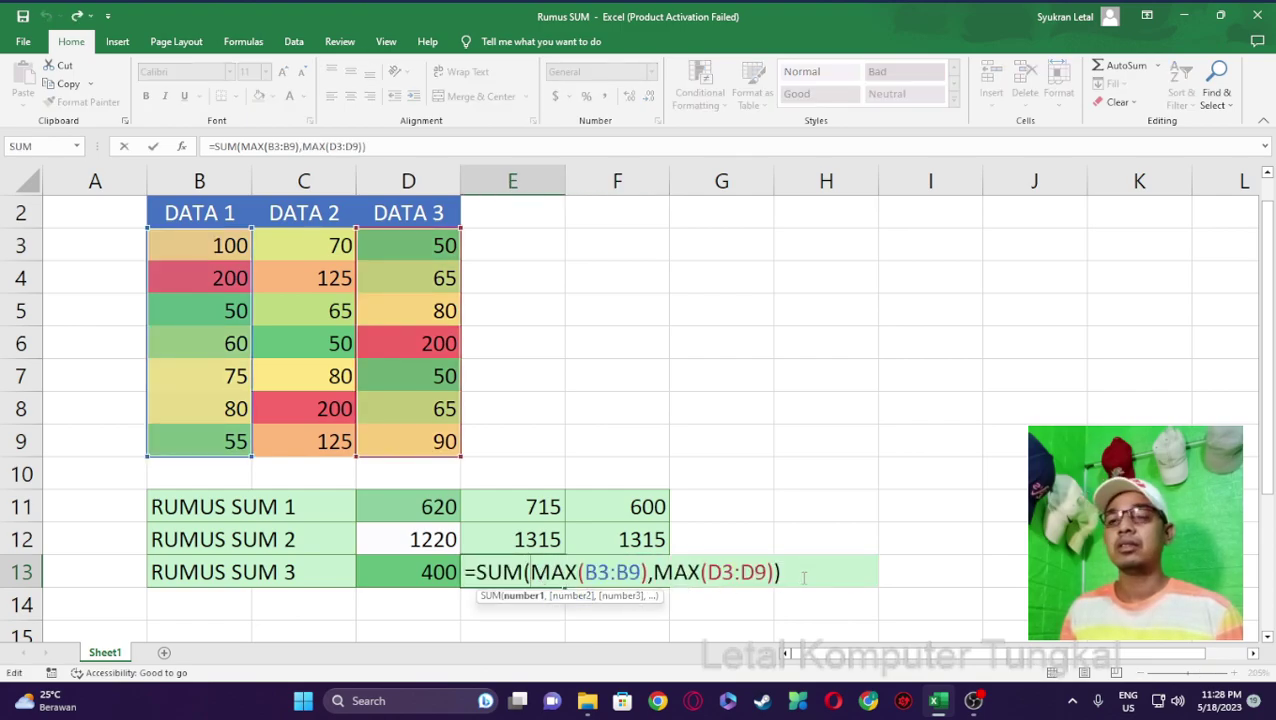
key("Return")
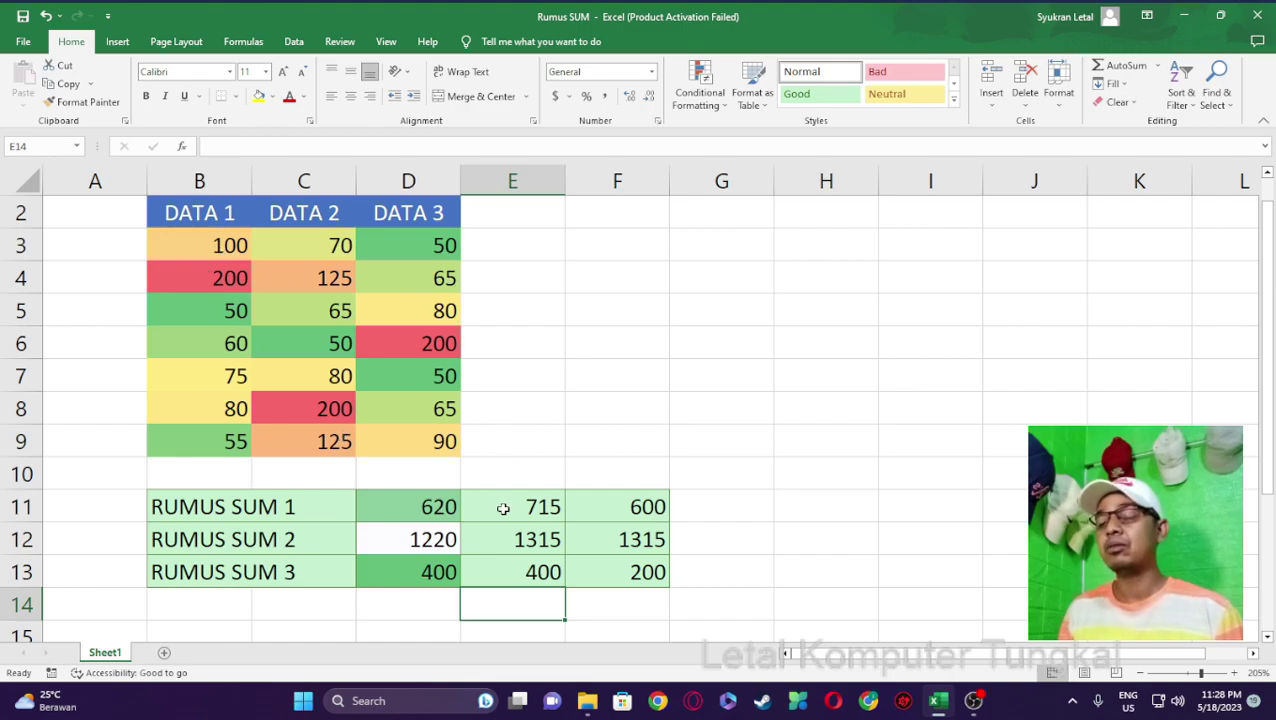
Enter =SUM(MIN(B3:B9),MIN(C3:C9)) in D14 to get 100.
left_click(432, 602)
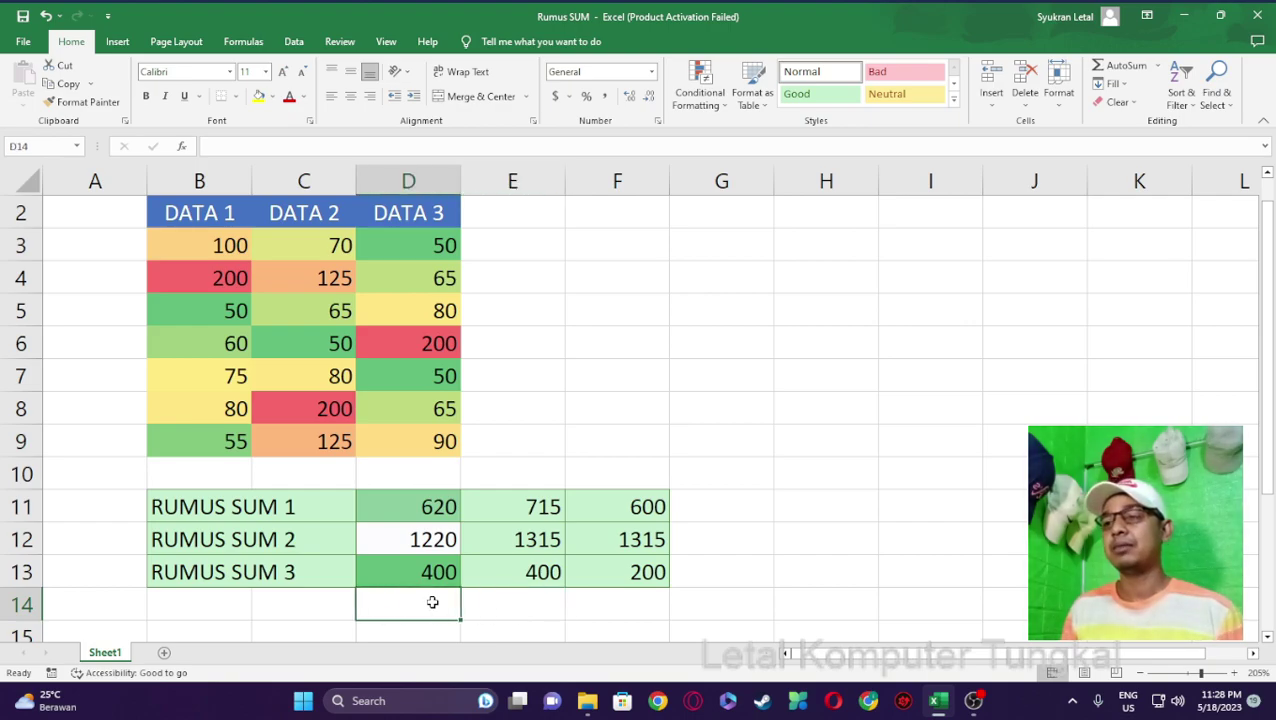
type("=SUM")
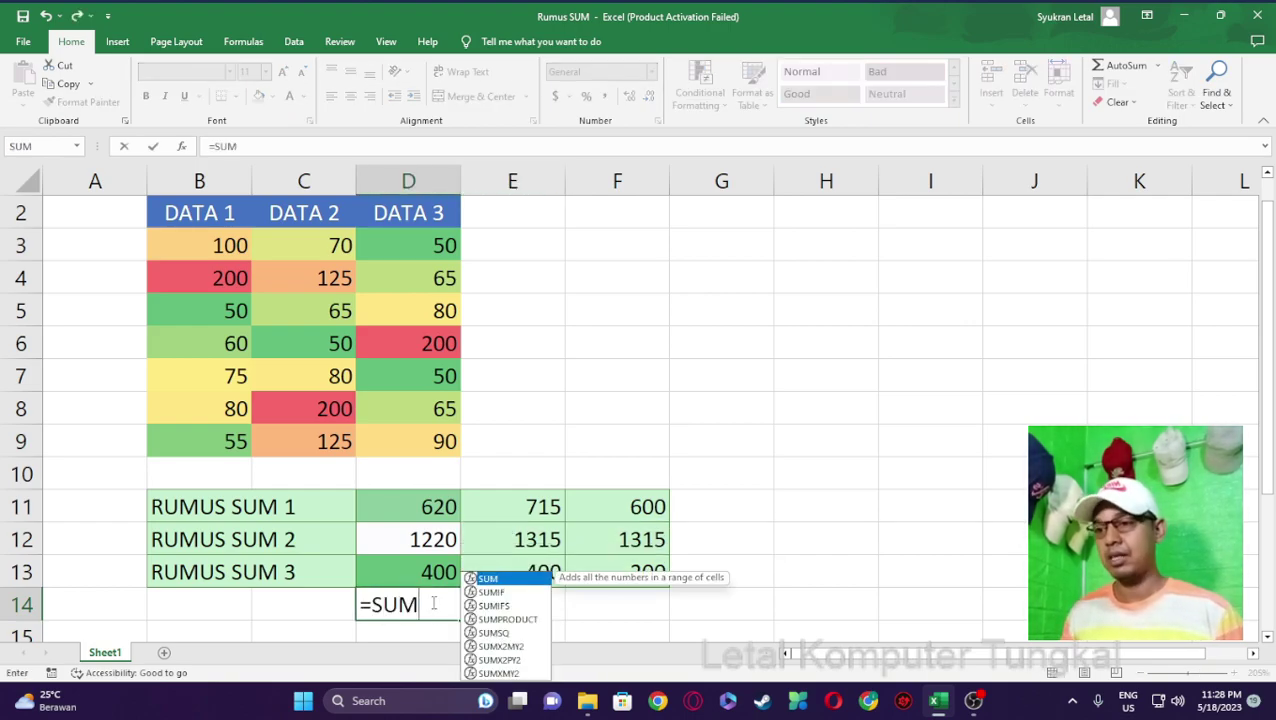
type("(")
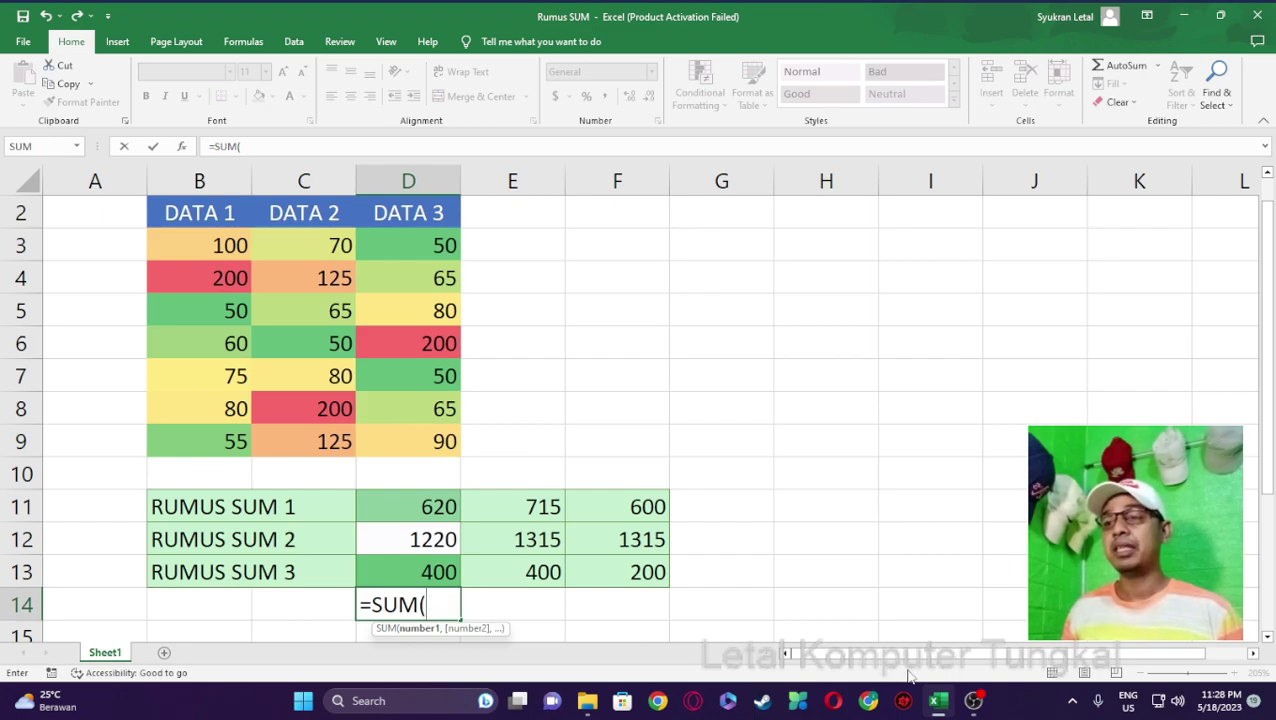
type("MIN")
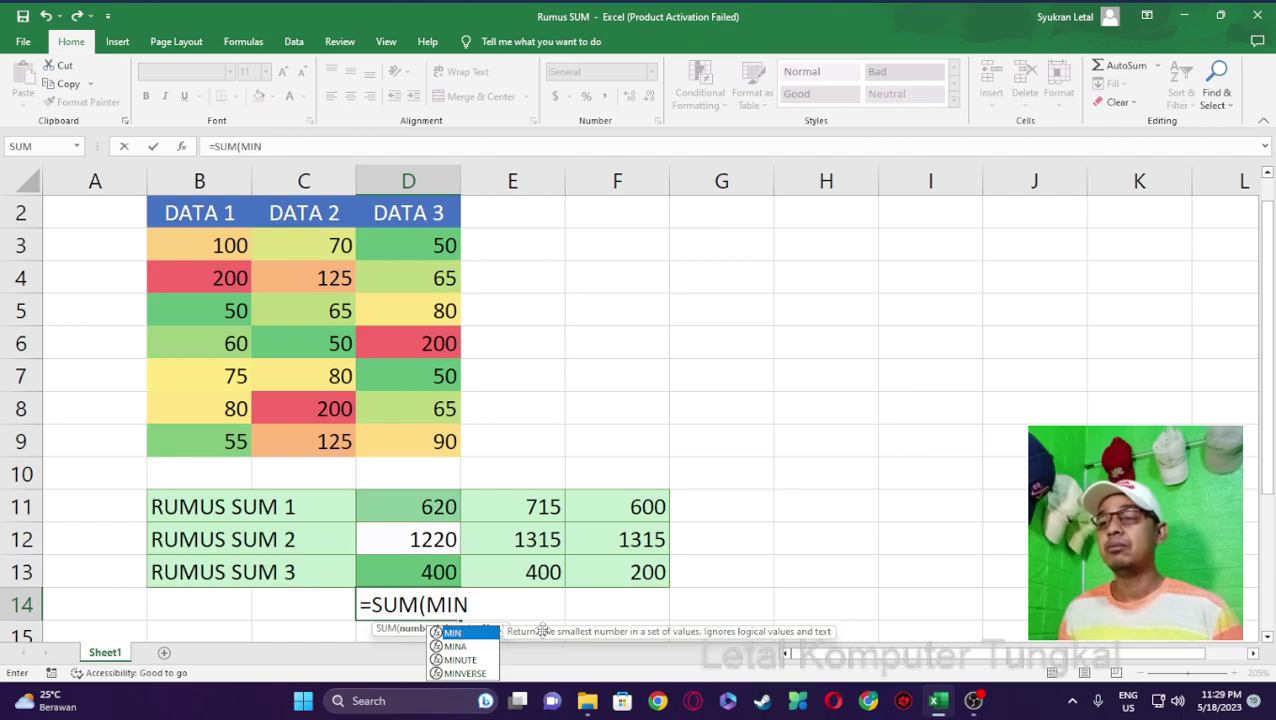
type("(")
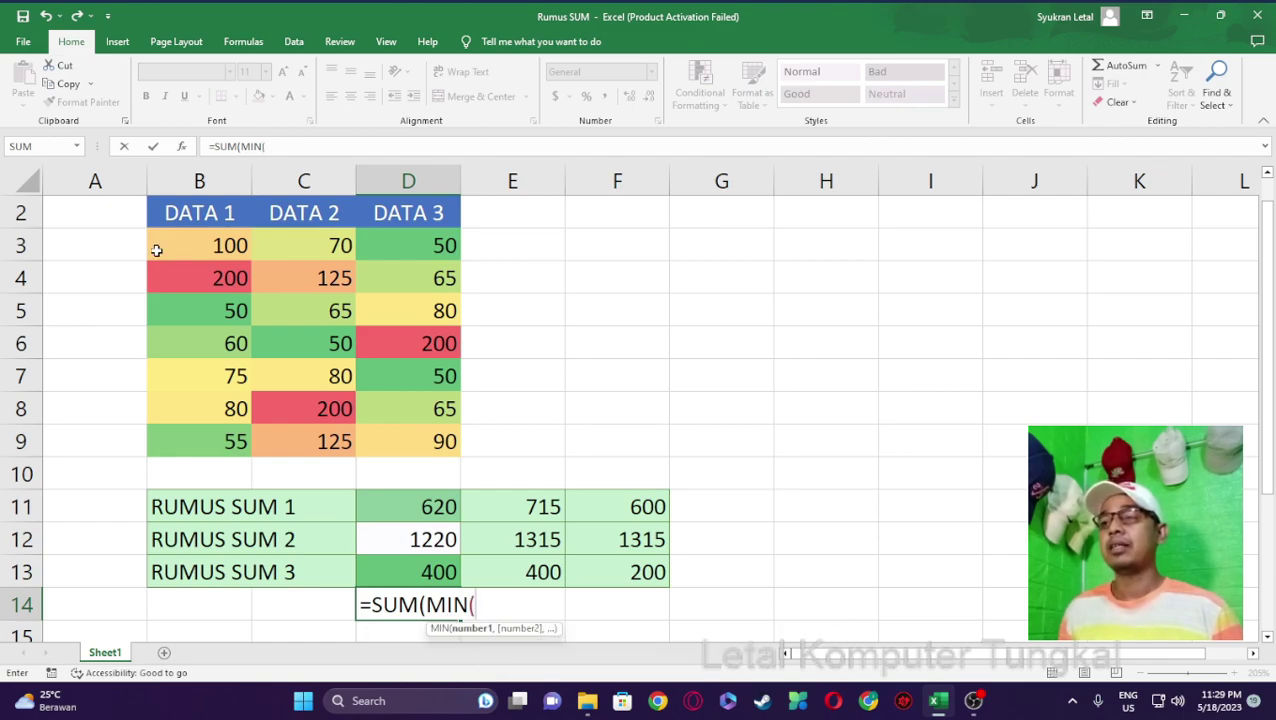
left_click_drag(200, 243, 215, 432)
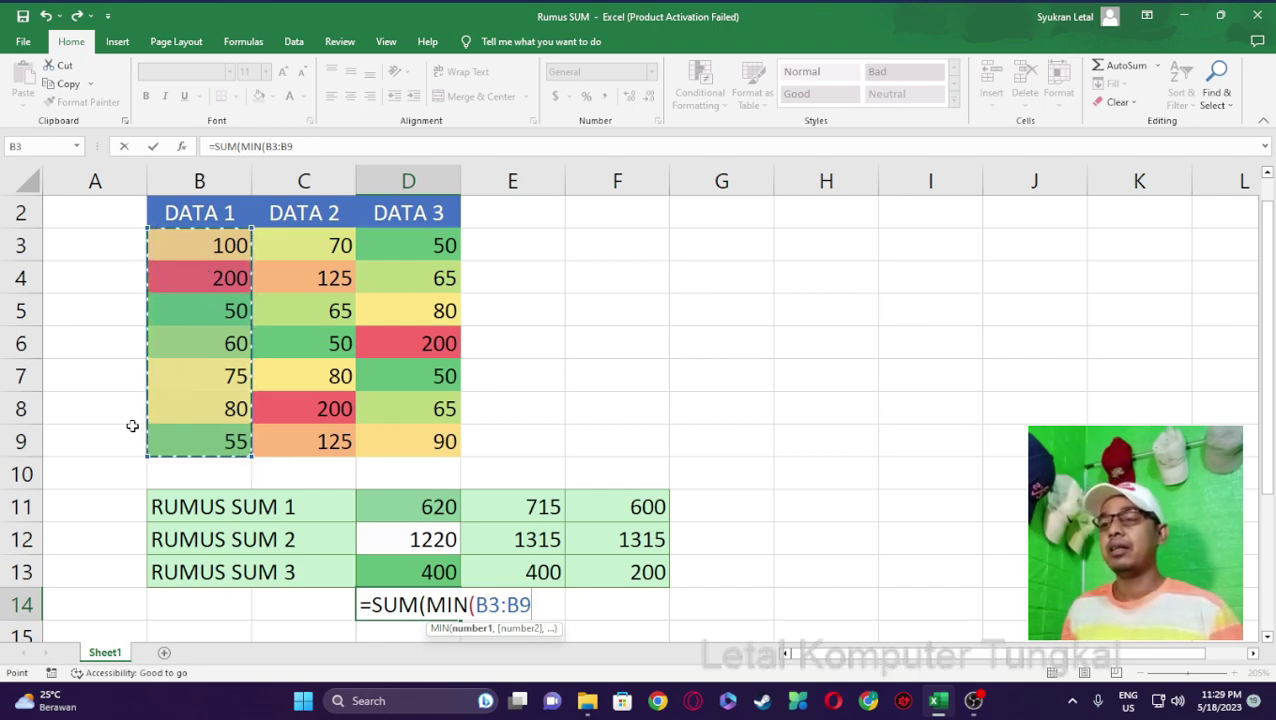
type(")")
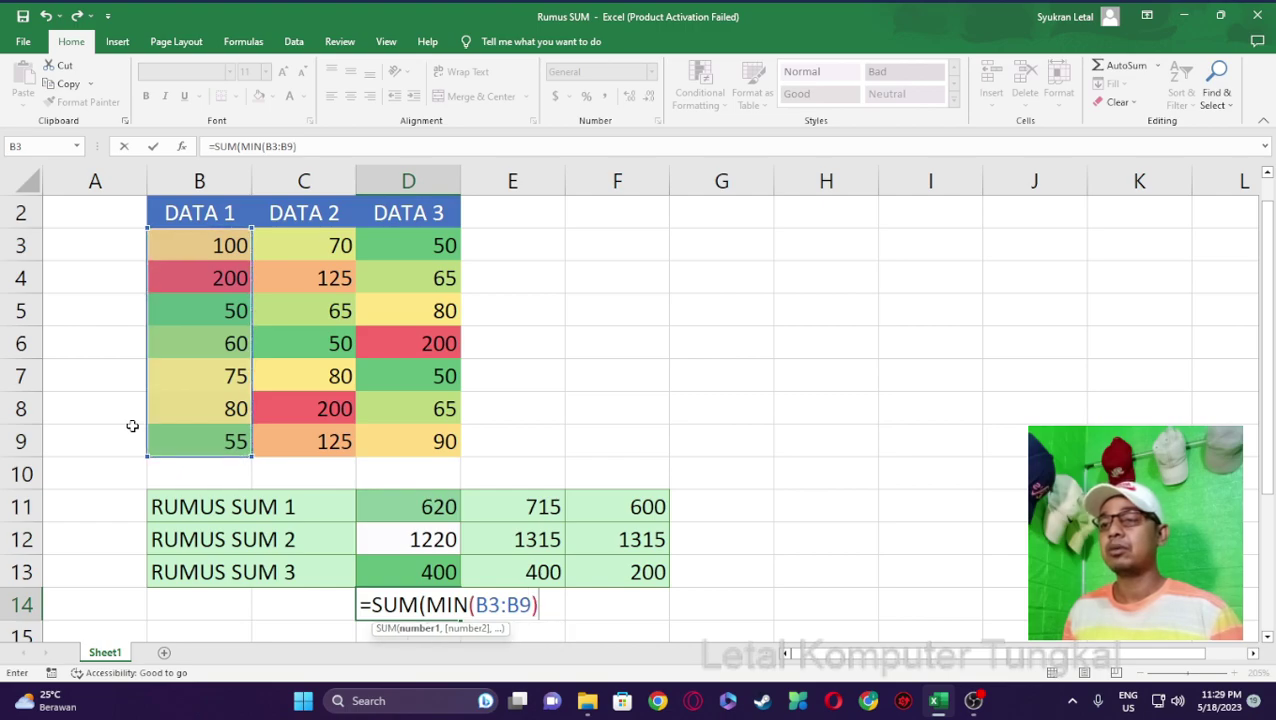
type(",")
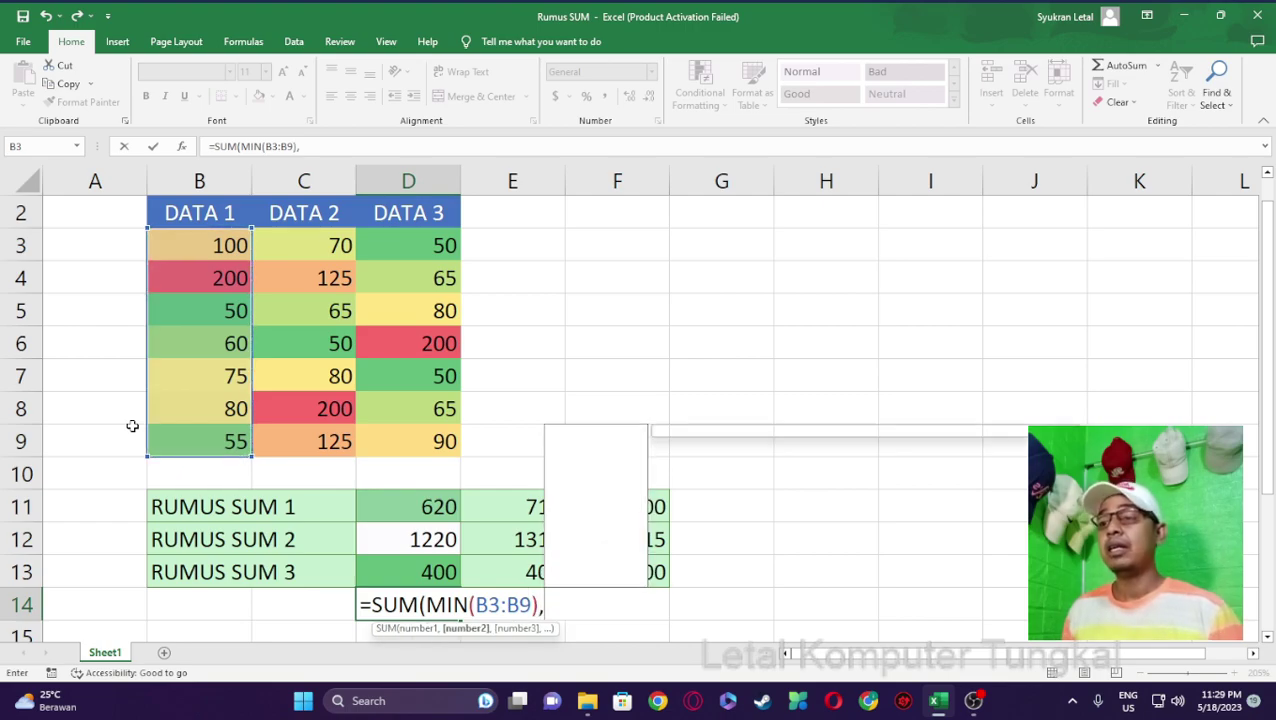
type("MIN(")
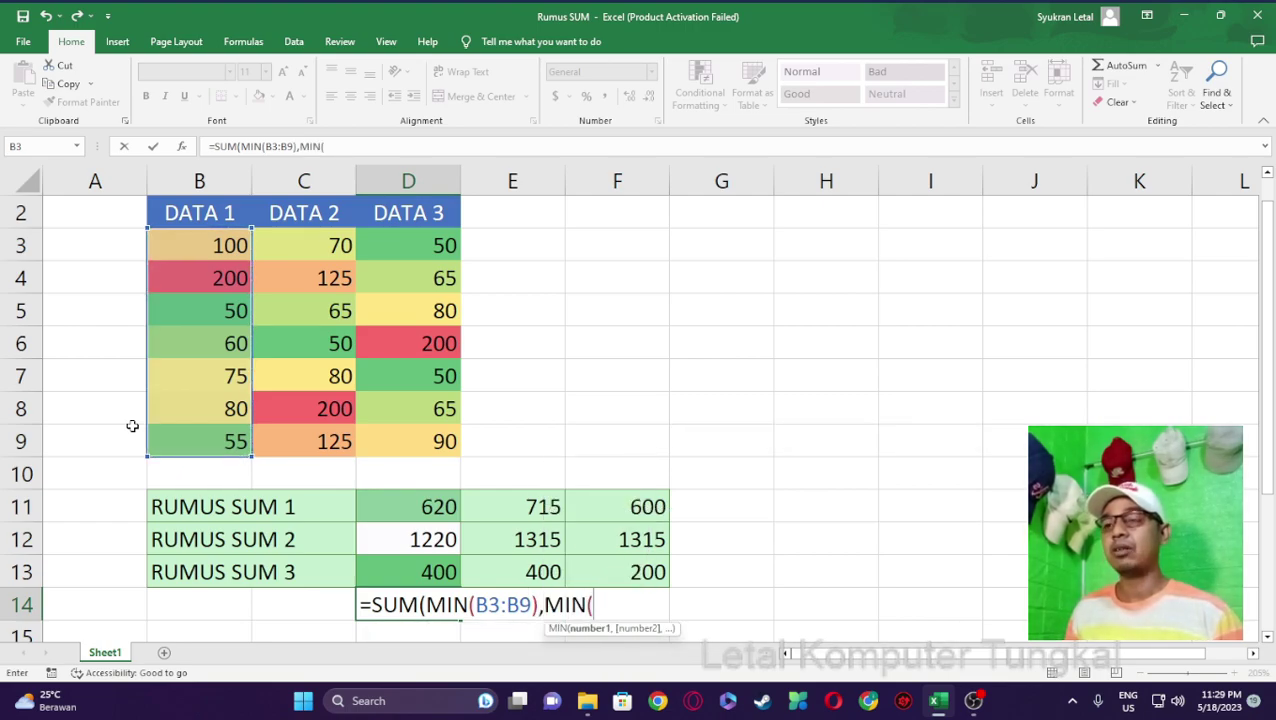
left_click_drag(333, 244, 332, 430)
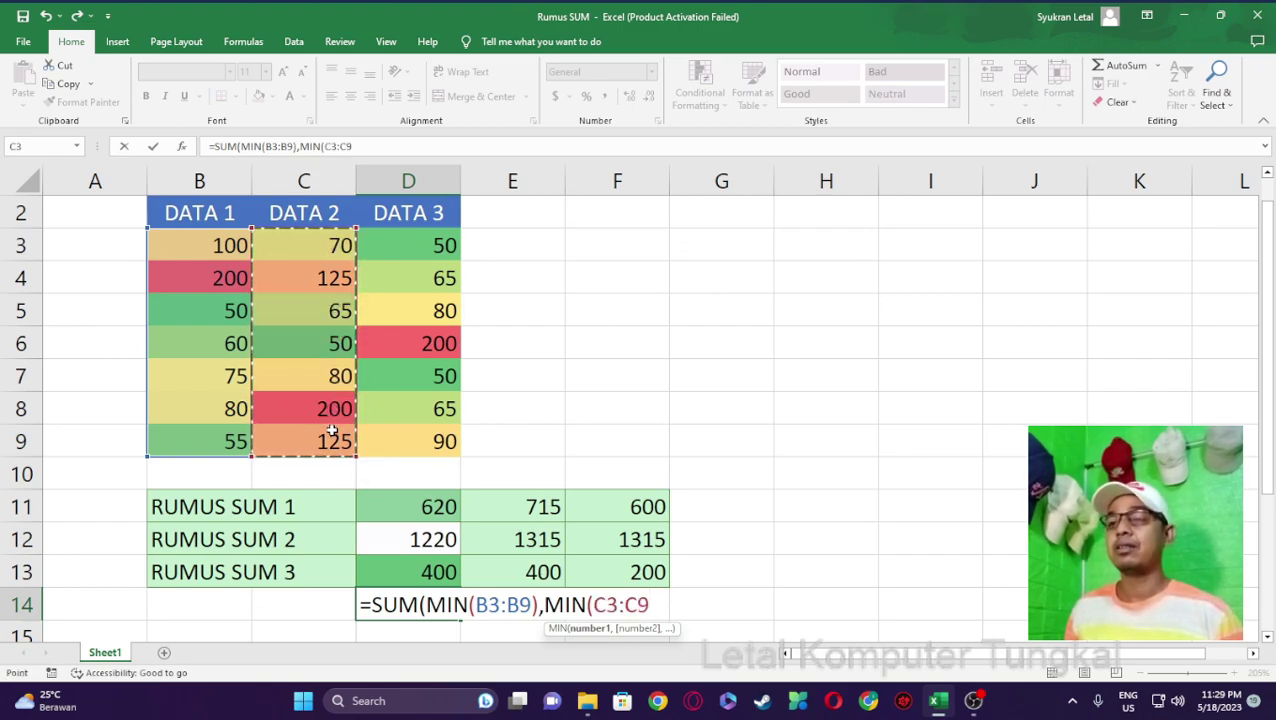
type("))")
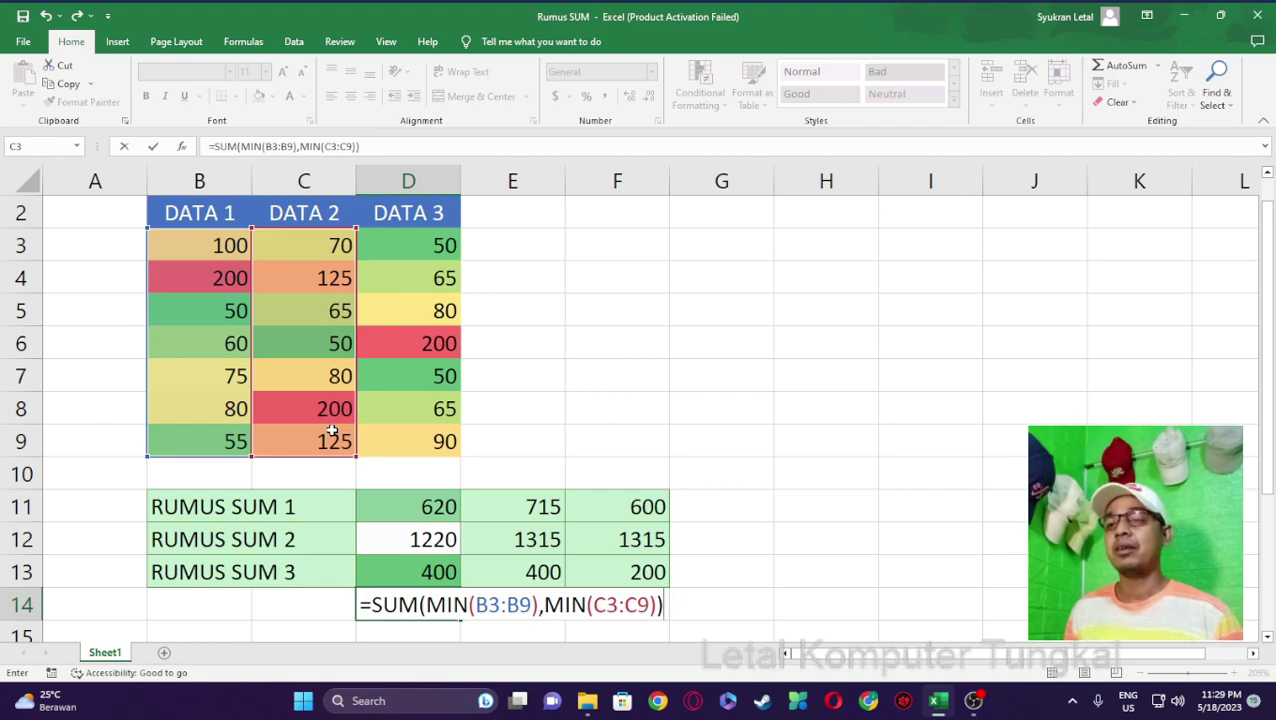
key("Return")
left_click(438, 574)
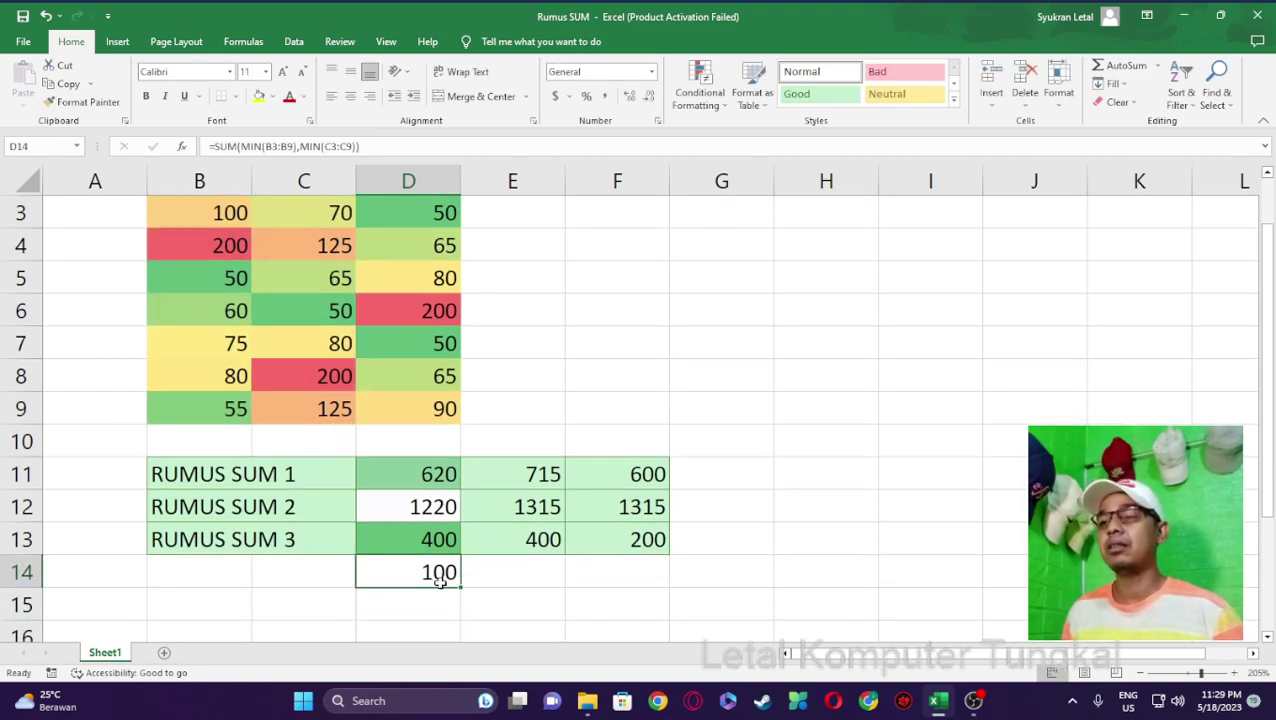
scroll(442, 576, "up", 1)
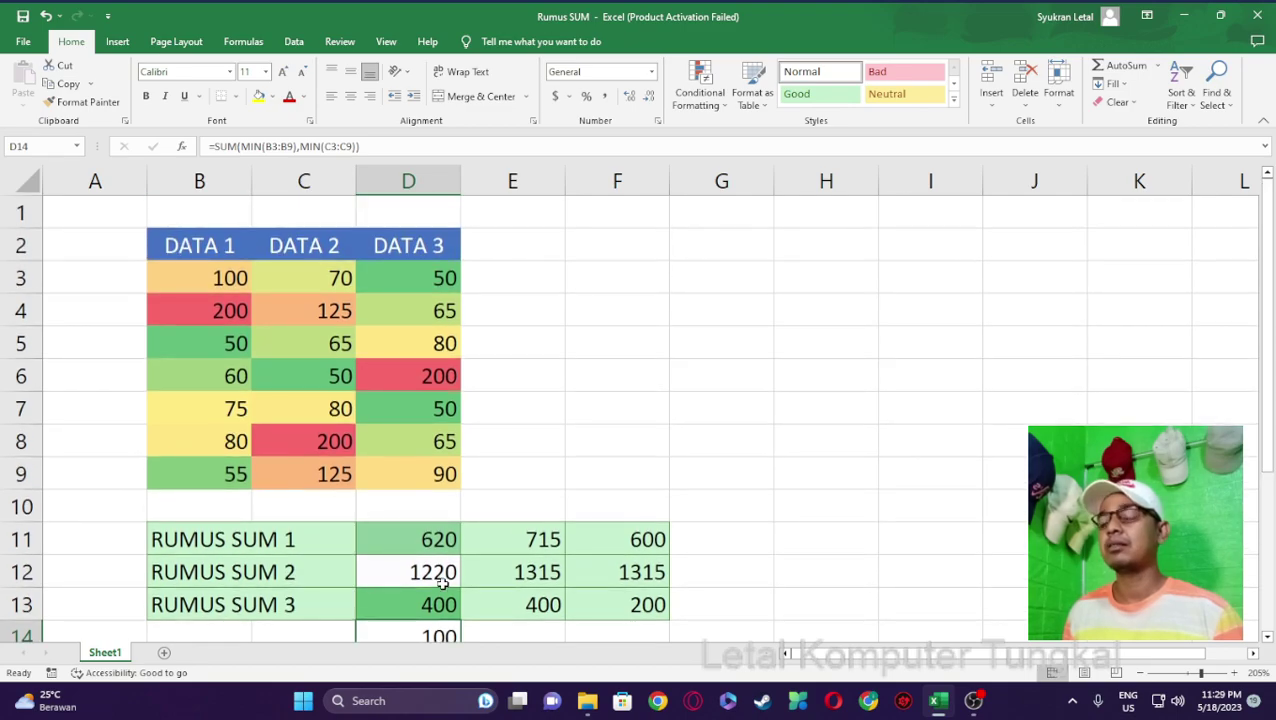
left_click_drag(204, 277, 205, 470)
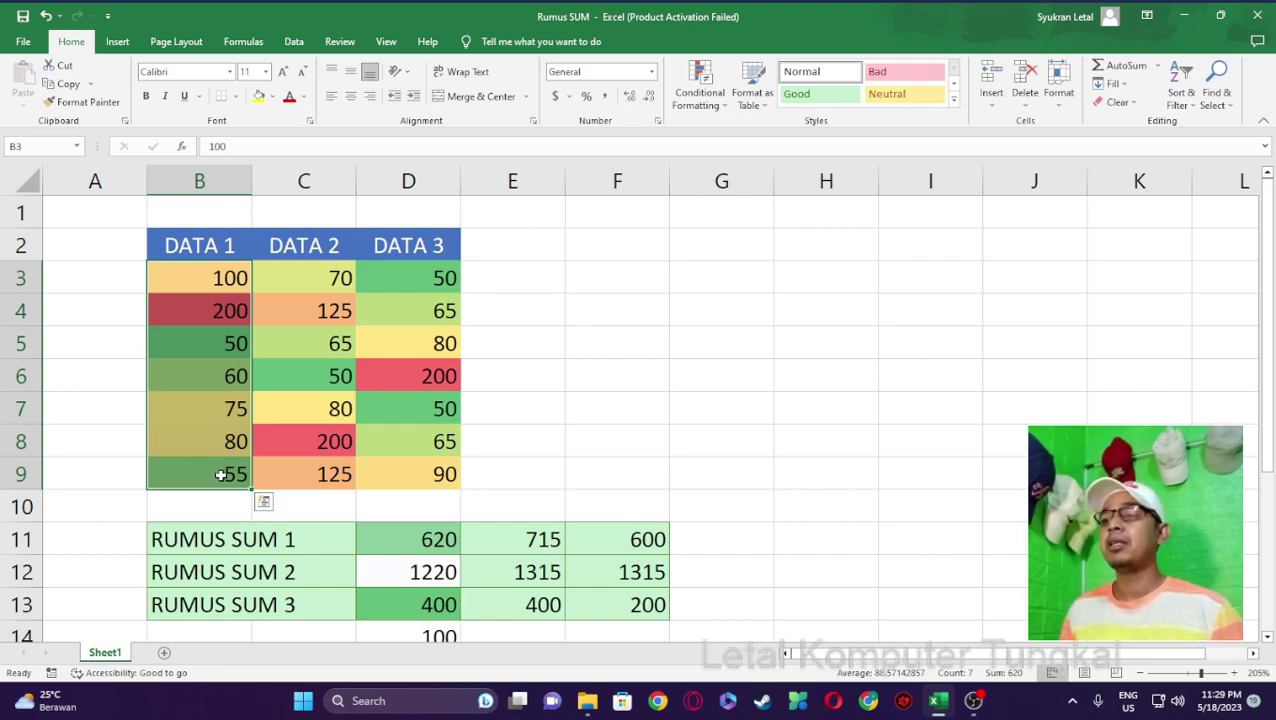
left_click(233, 344)
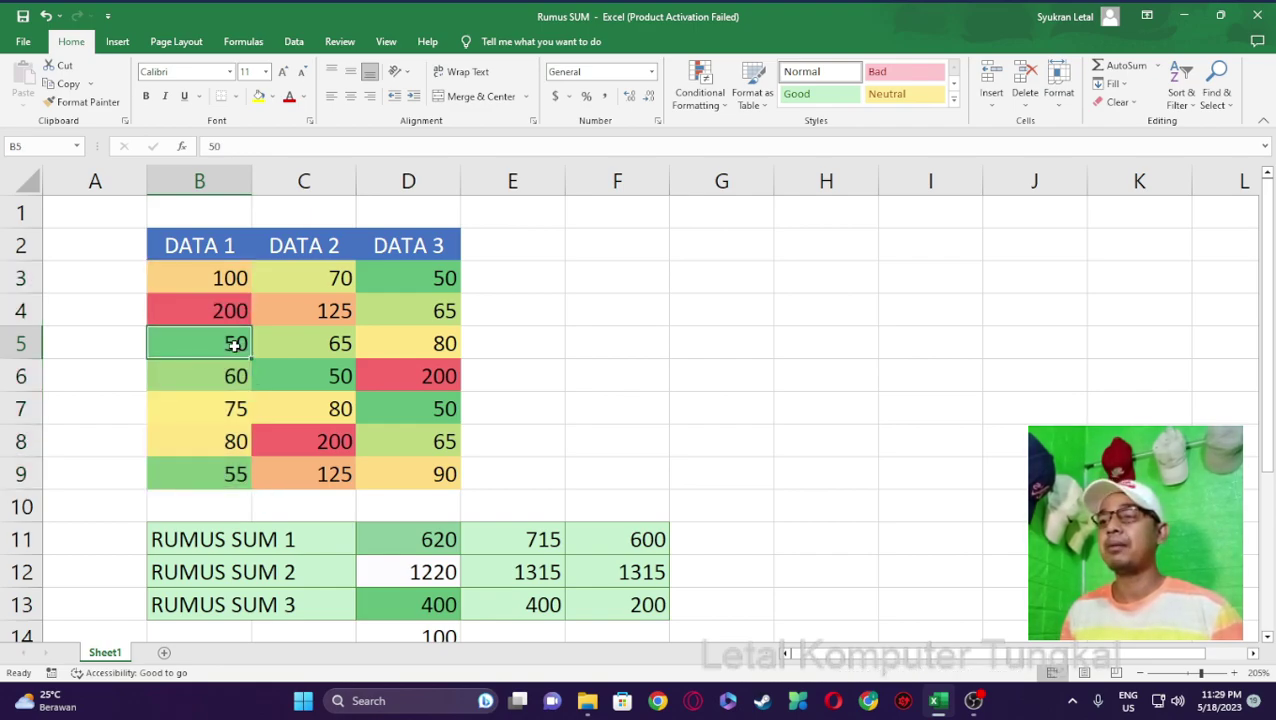
left_click_drag(317, 276, 334, 474)
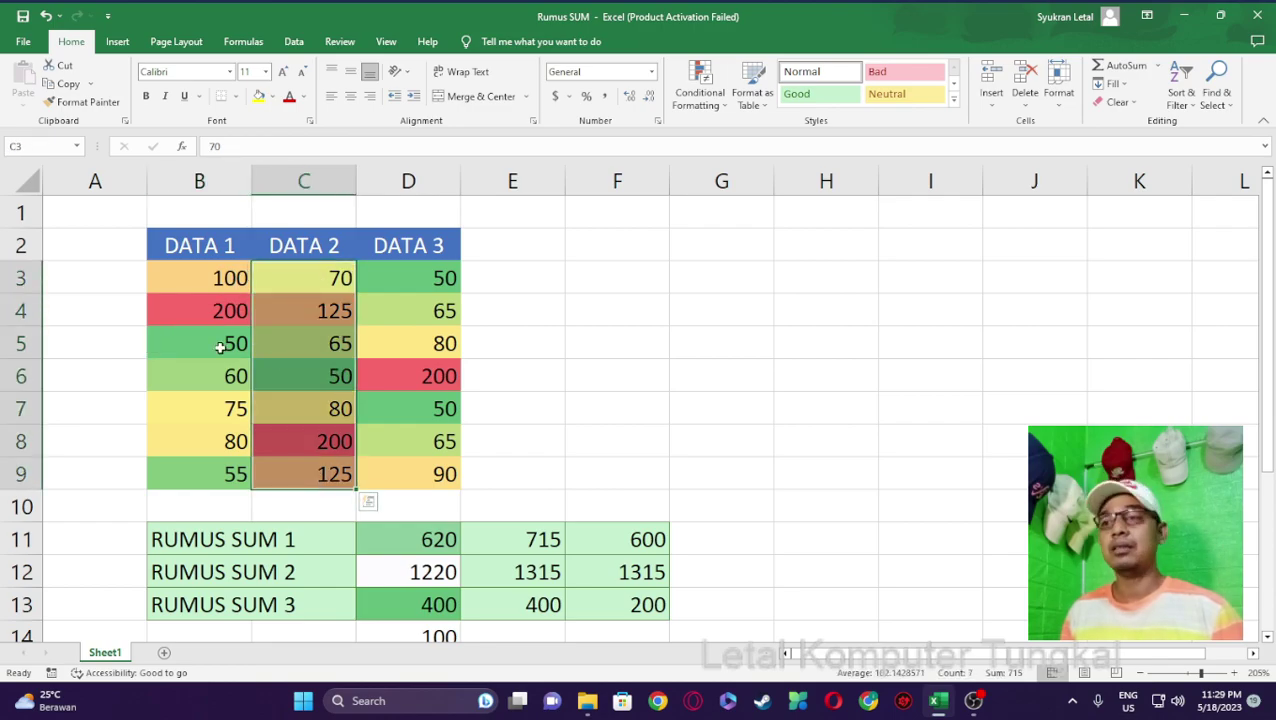
scroll(381, 424, "down", 1)
scroll(381, 424, "down", 1)
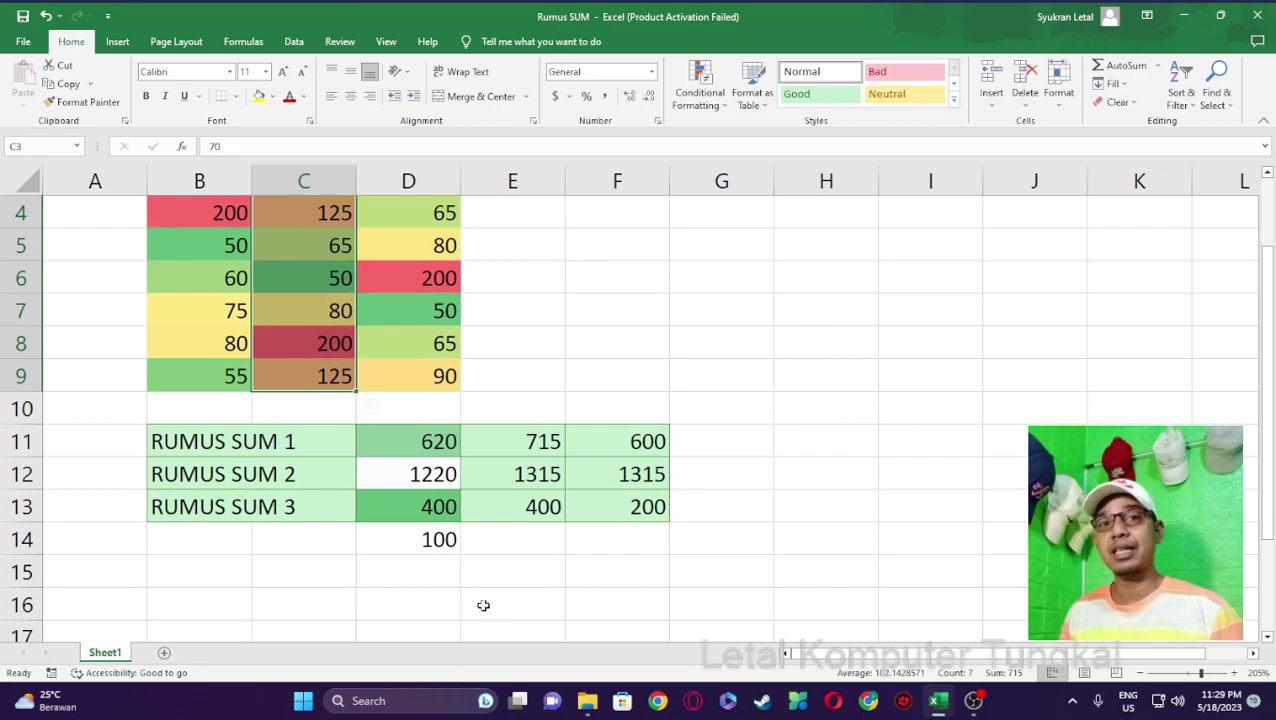
left_click(510, 537)
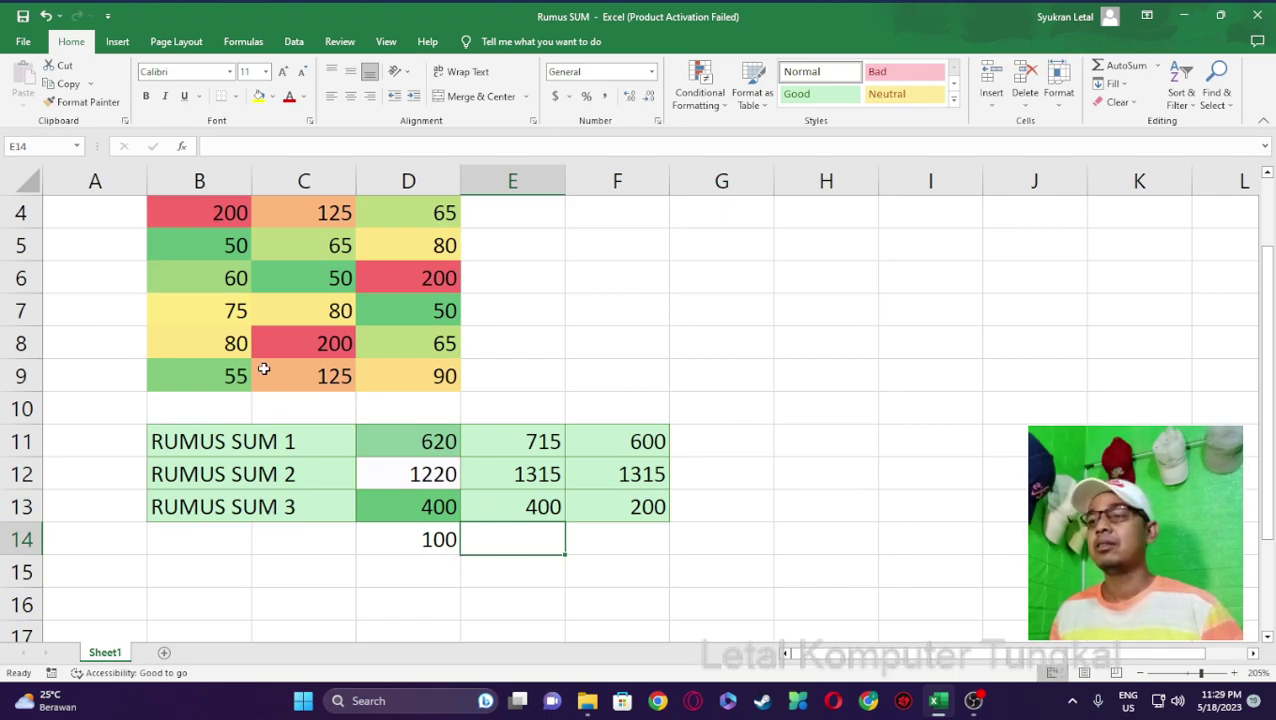
scroll(191, 308, "up", 1)
left_click_drag(193, 281, 184, 470)
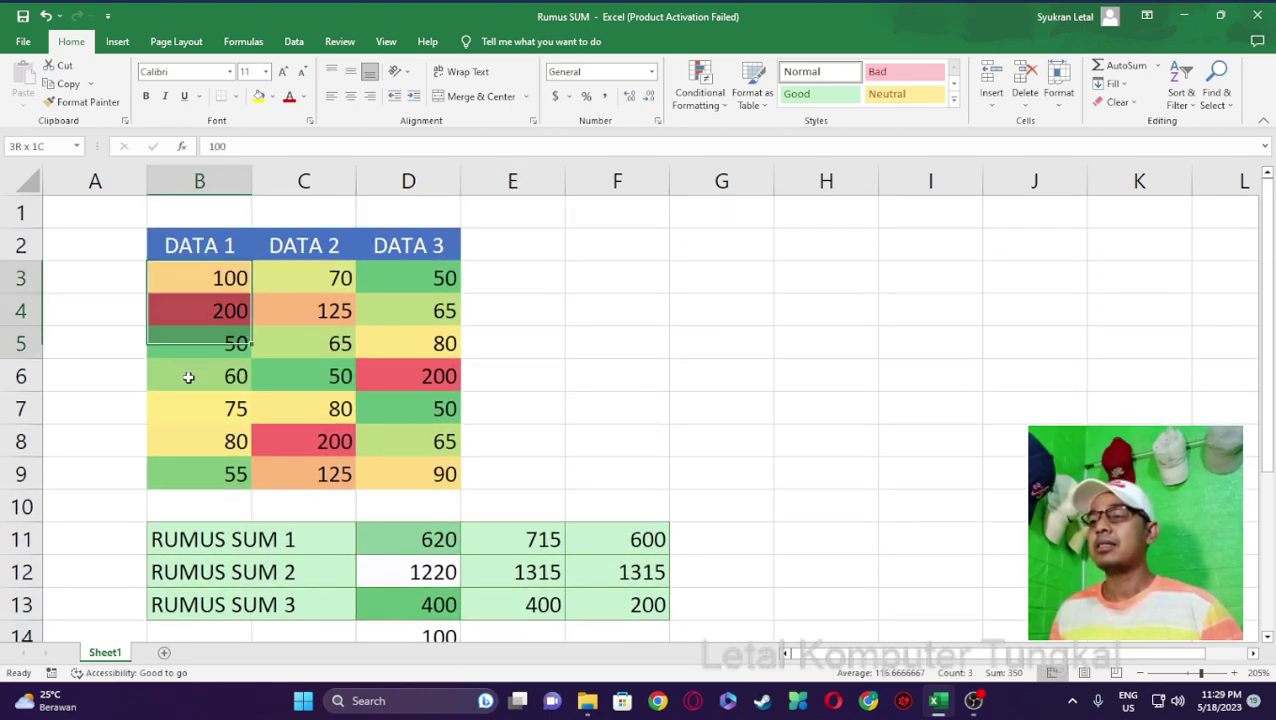
left_click_drag(305, 272, 305, 470)
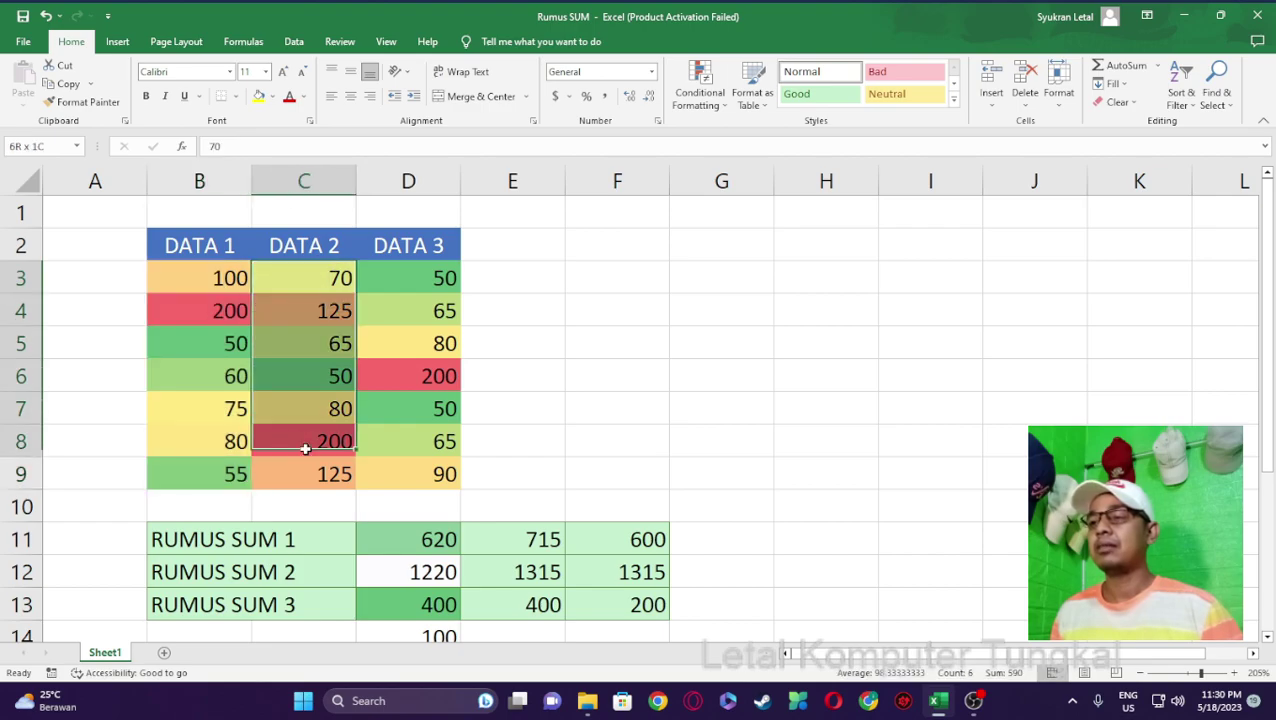
left_click_drag(228, 276, 215, 468)
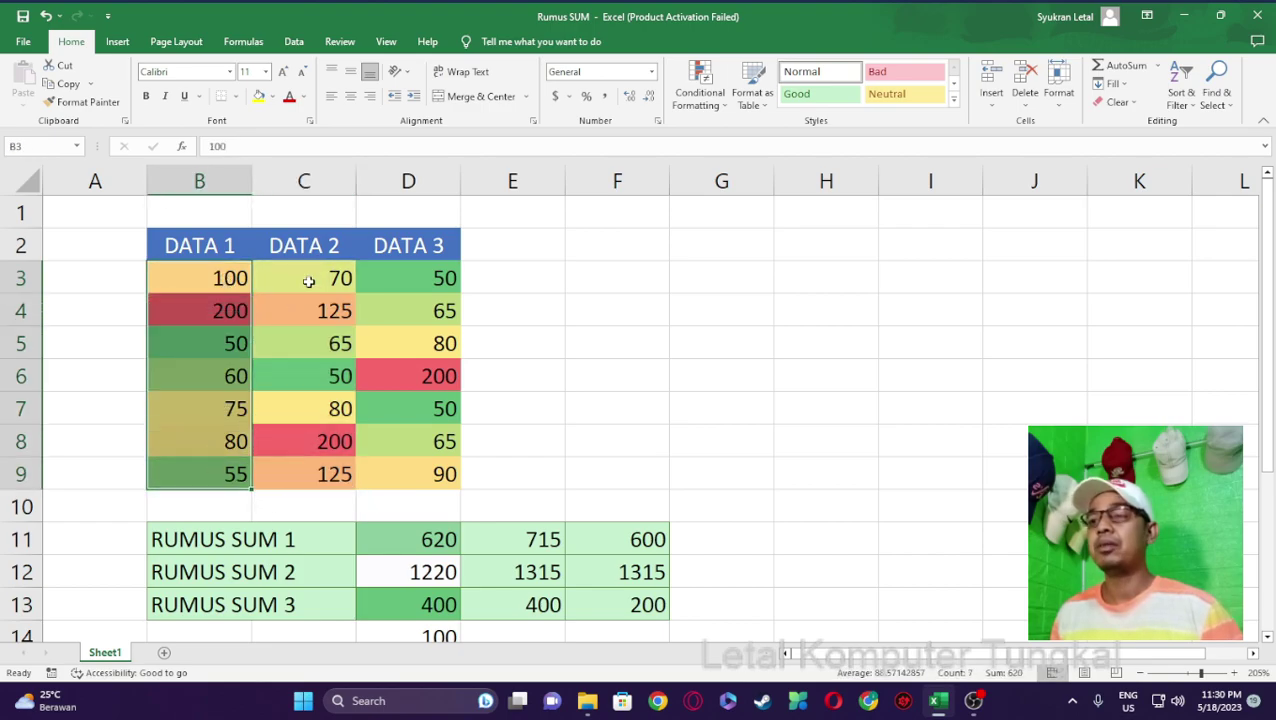
left_click_drag(305, 277, 292, 465)
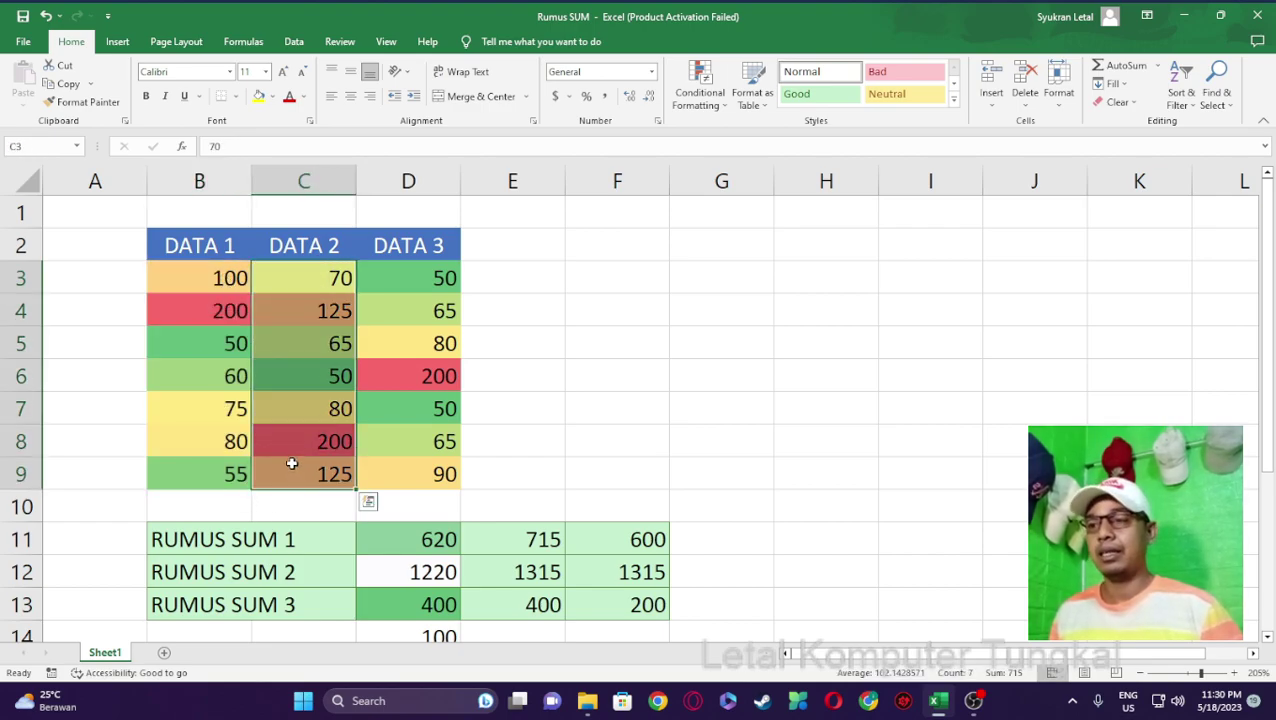
left_click(421, 608)
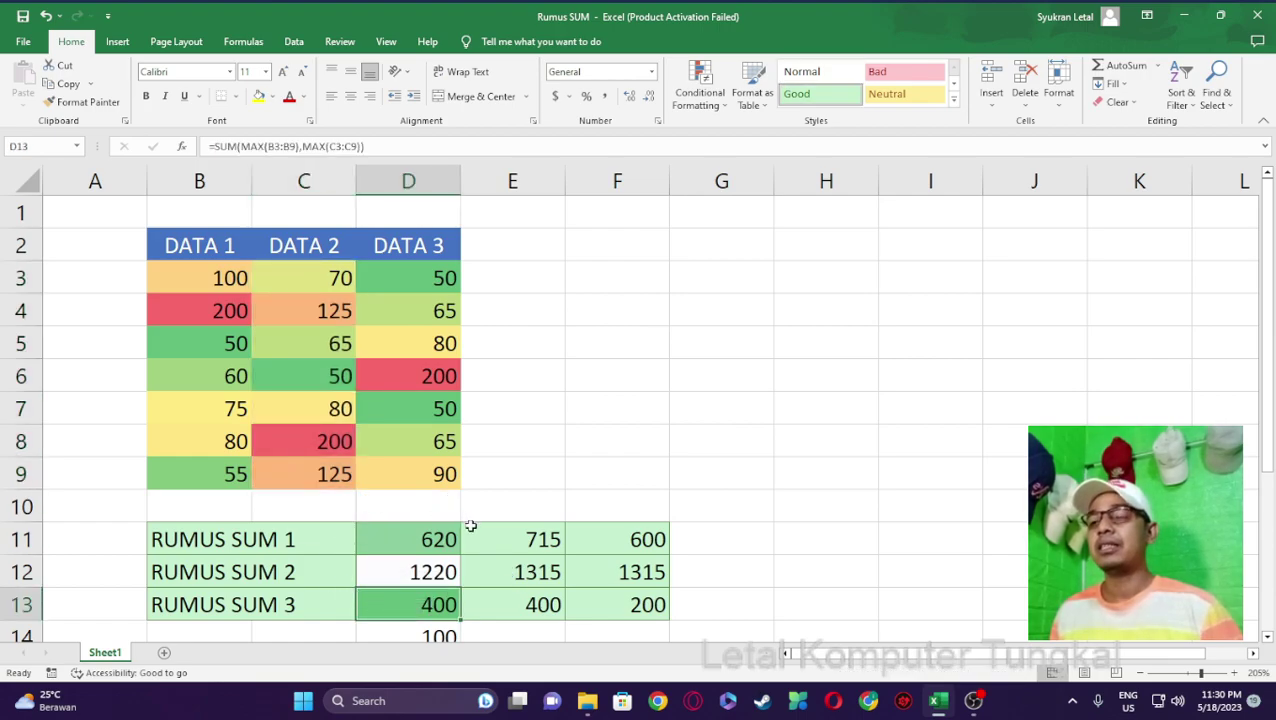
scroll(470, 525, "down", 1)
left_click(428, 537)
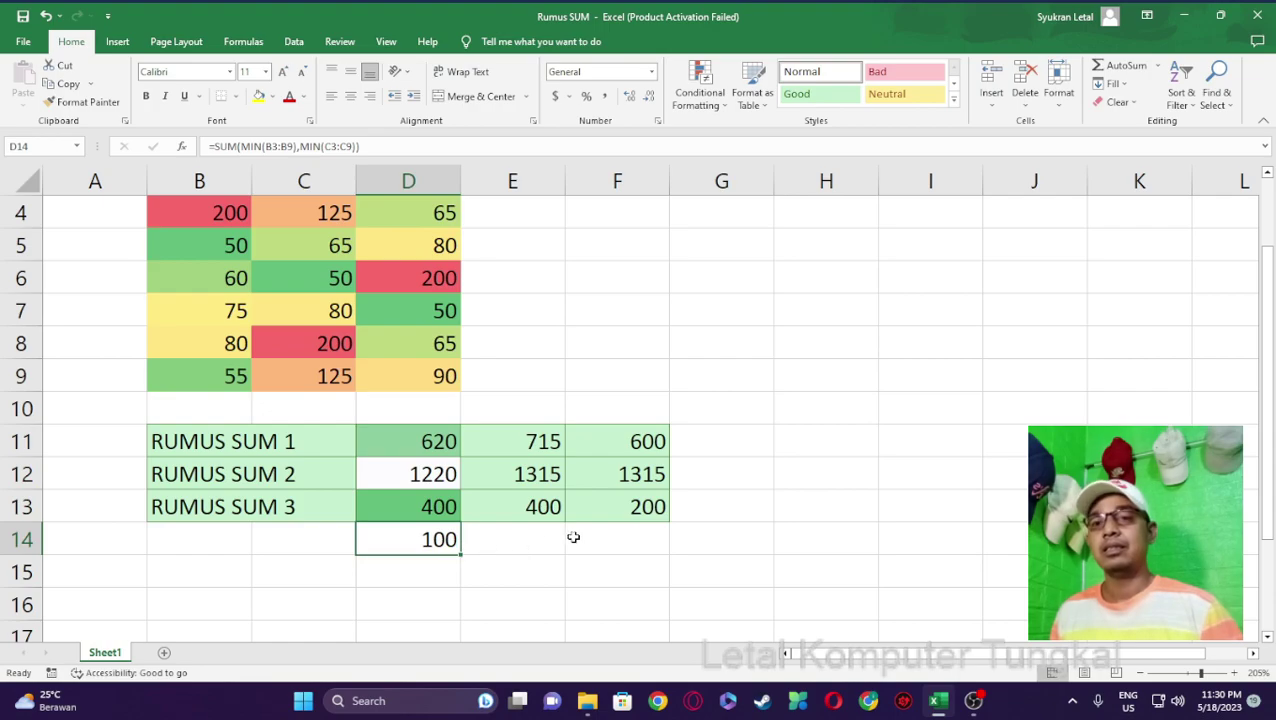
left_click(508, 544)
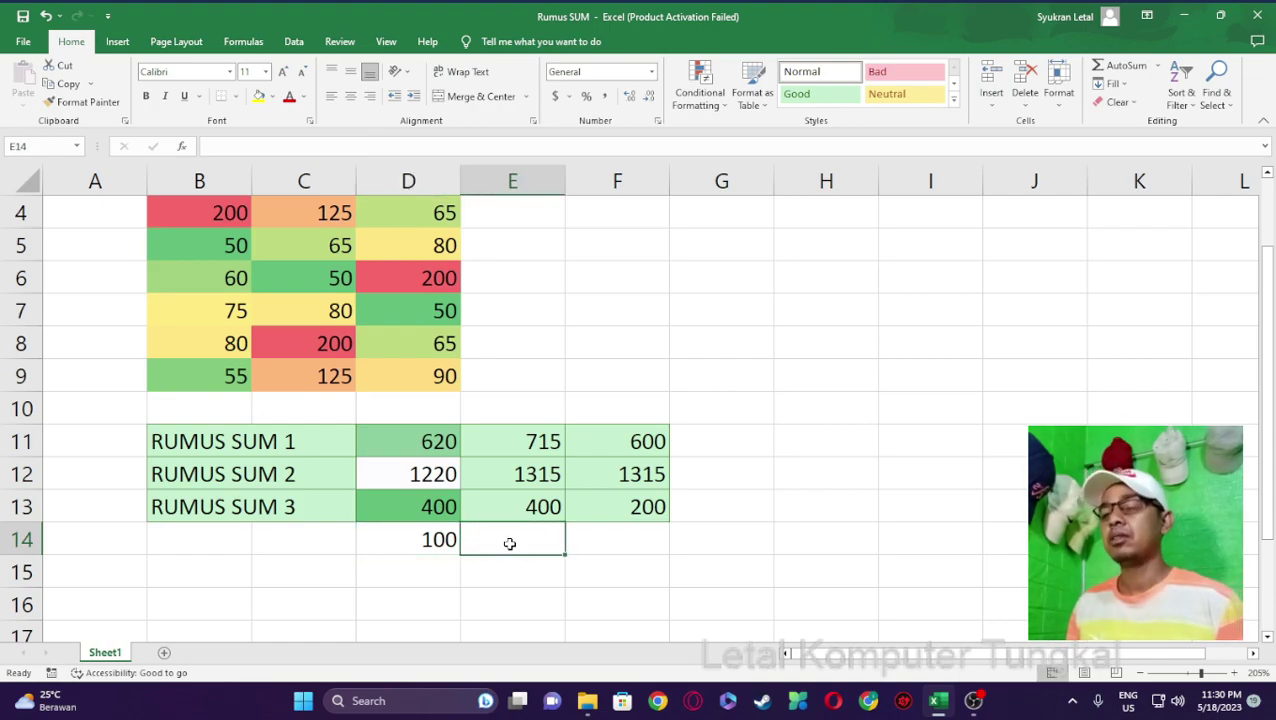
Enter =SUM(MIN(C3:D9)) in E14, giving 50.
type("=SUM")
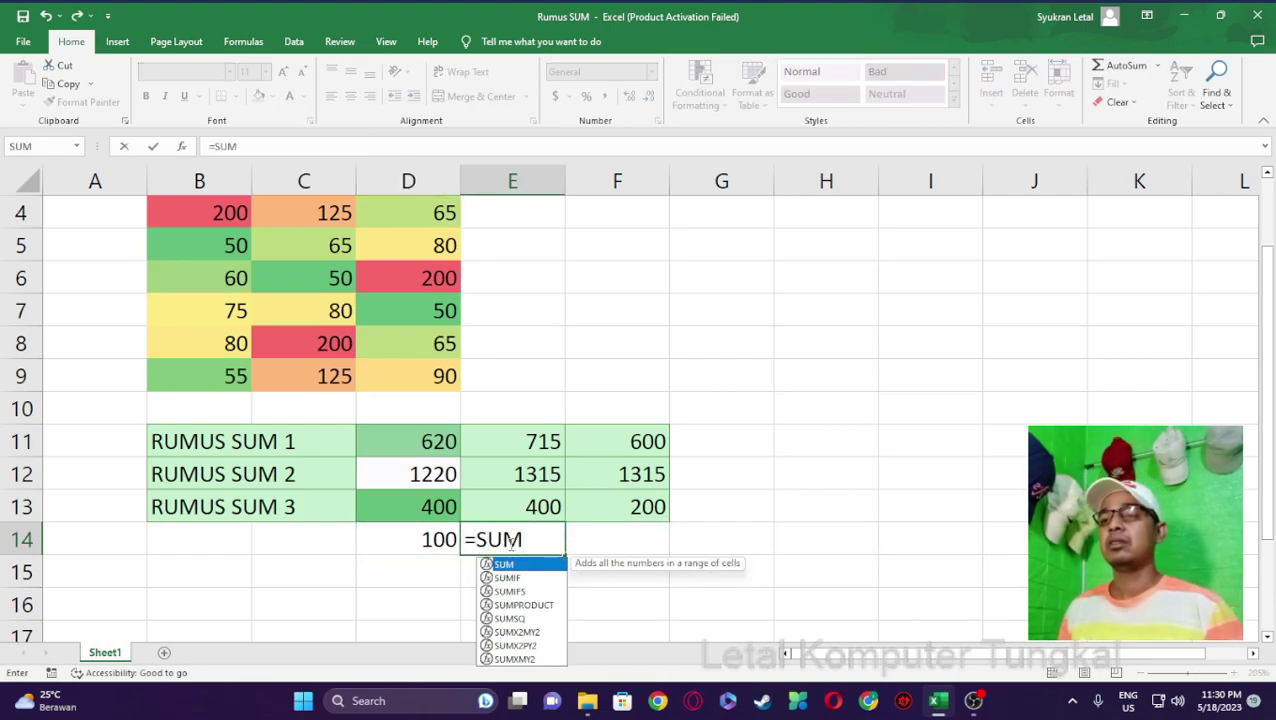
type("(")
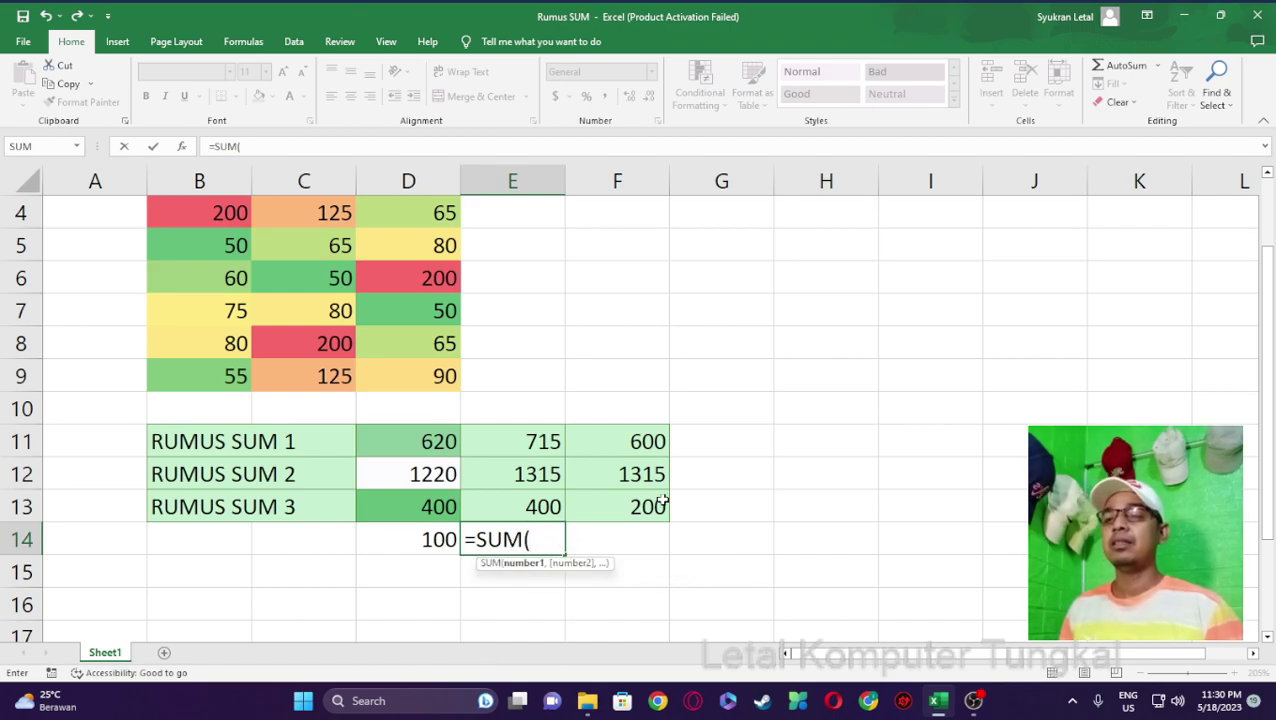
type("MIN")
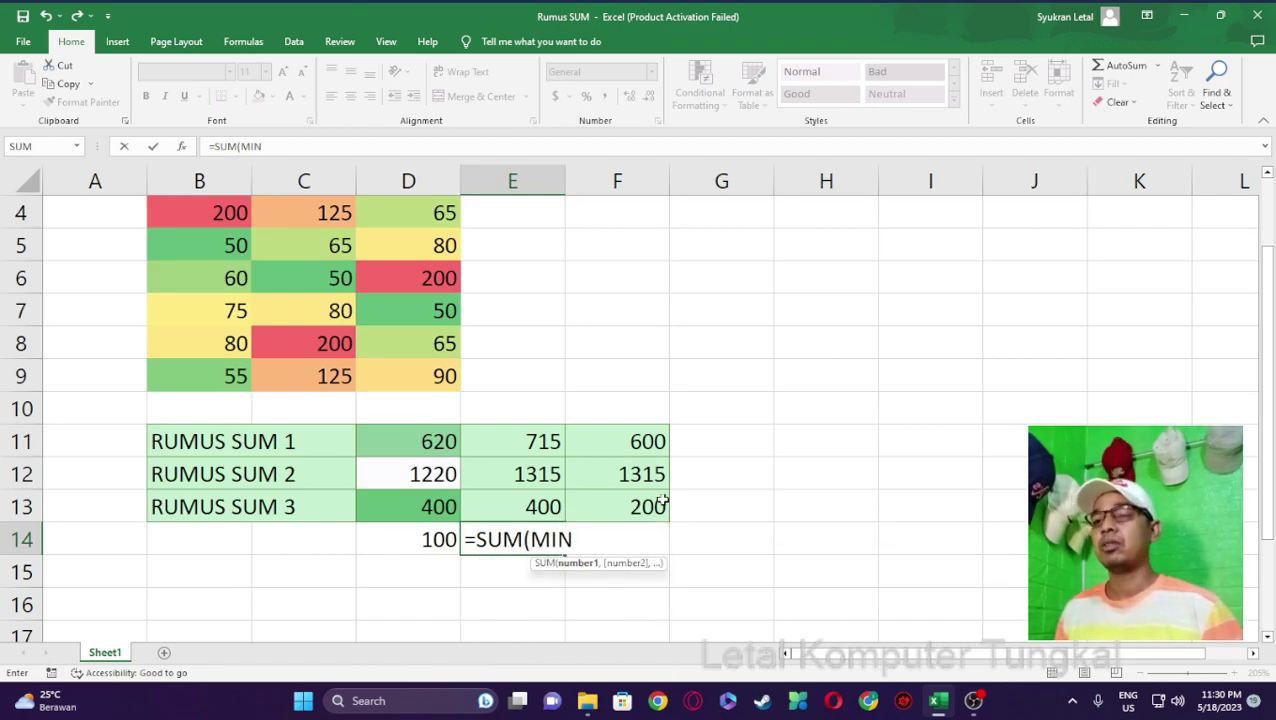
type("(")
scroll(465, 311, "up", 1)
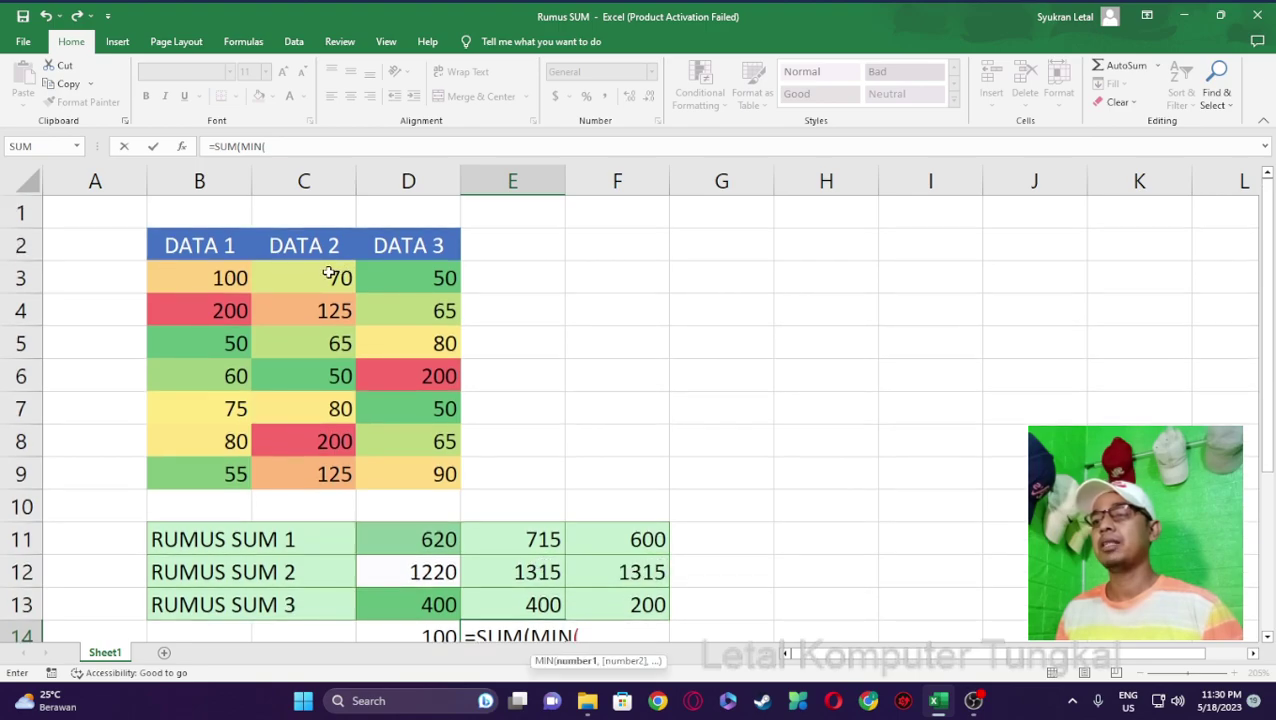
left_click_drag(336, 277, 388, 467)
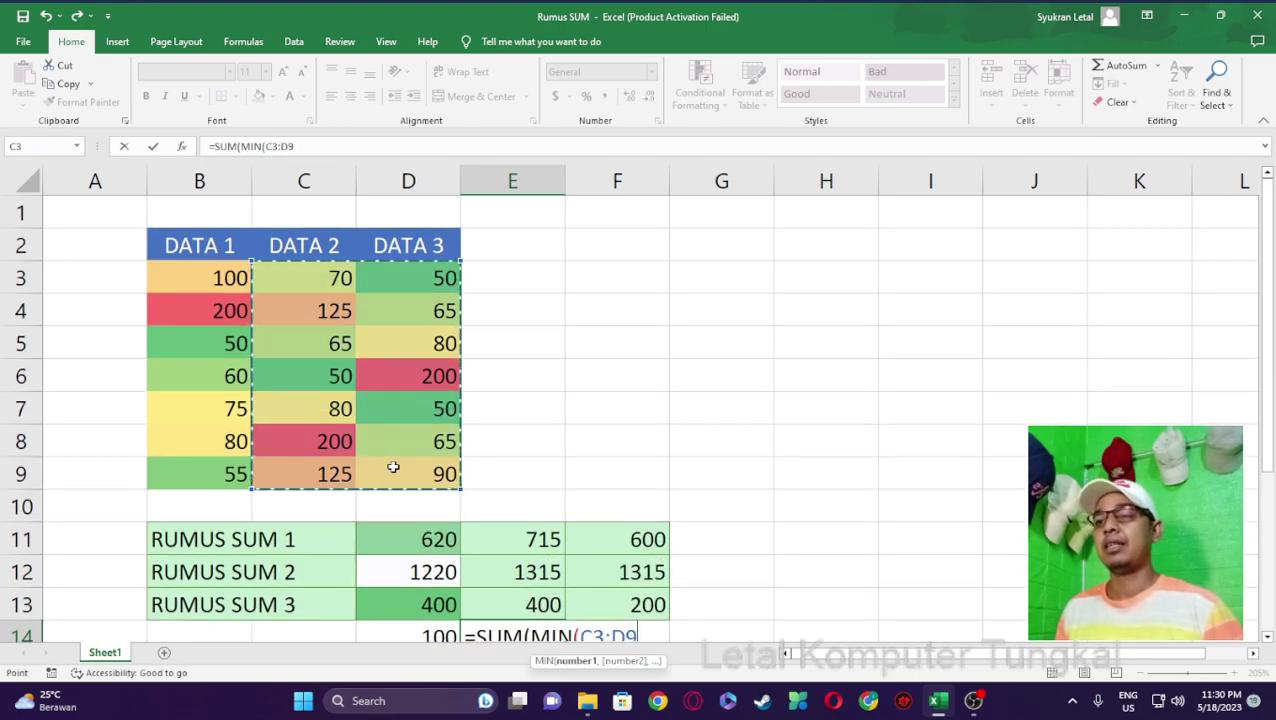
type("))")
scroll(510, 480, "down", 1)
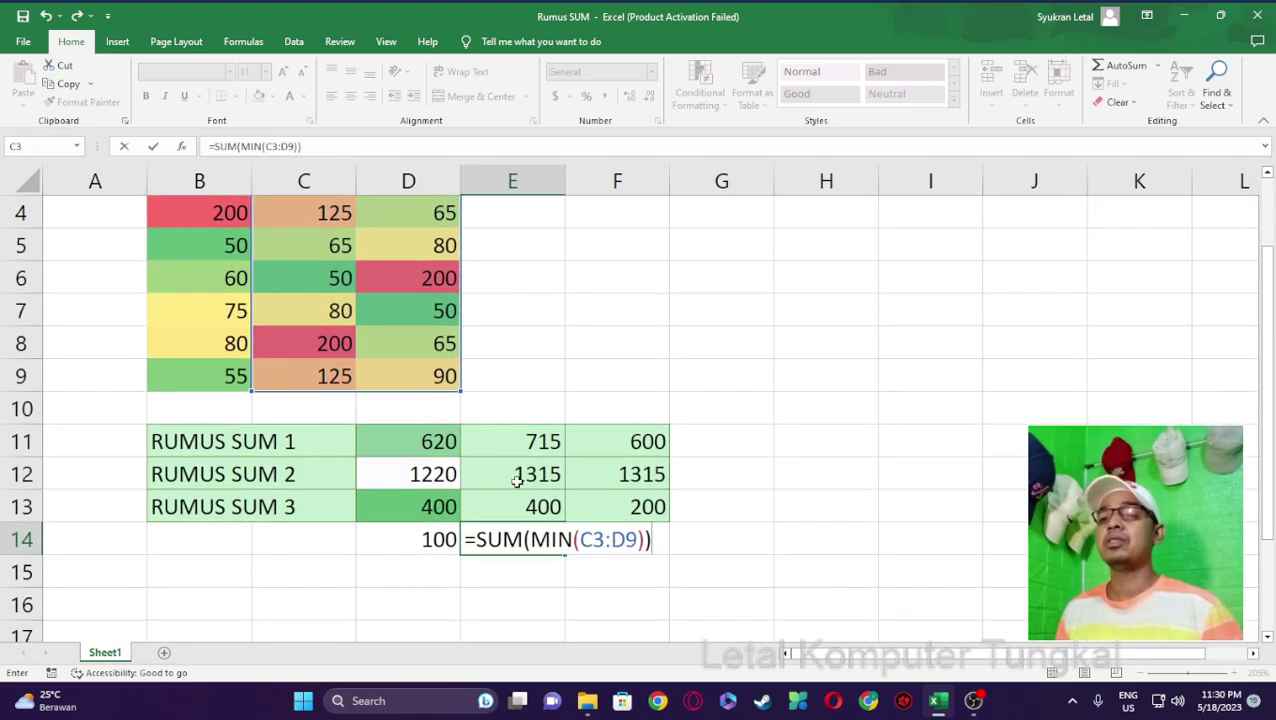
key("Return")
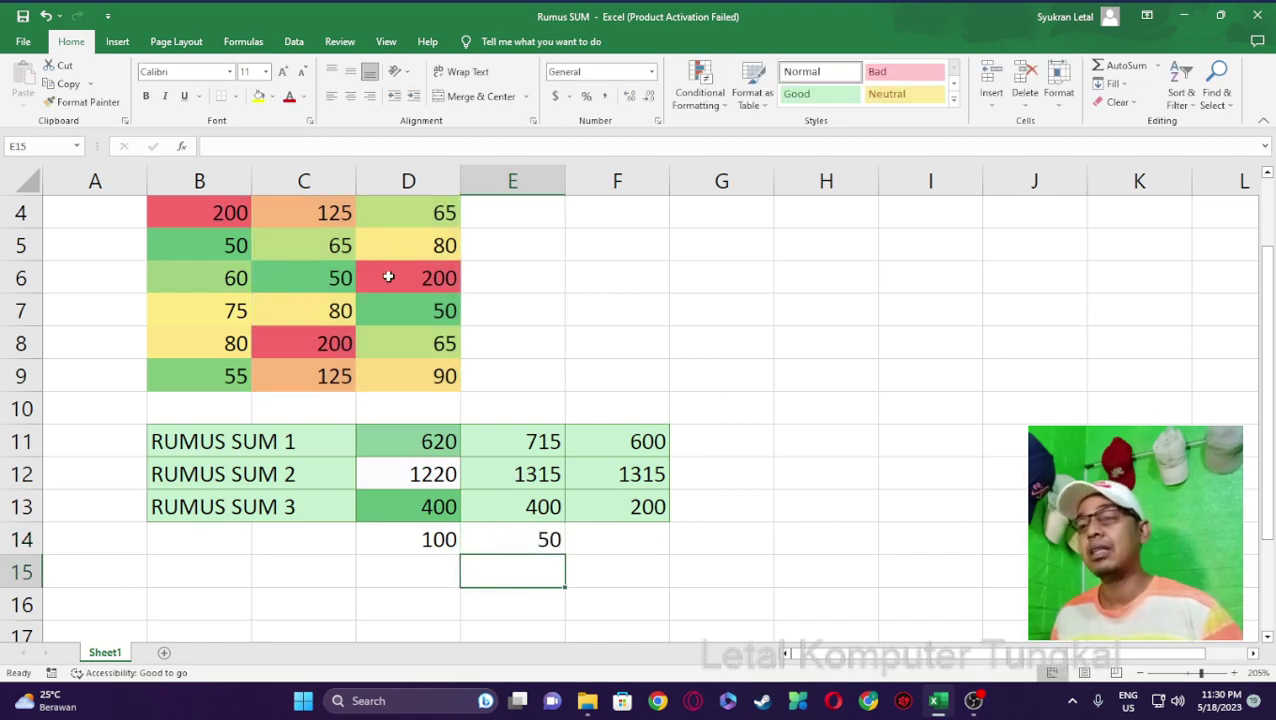
scroll(371, 285, "up", 1)
left_click_drag(340, 278, 405, 476)
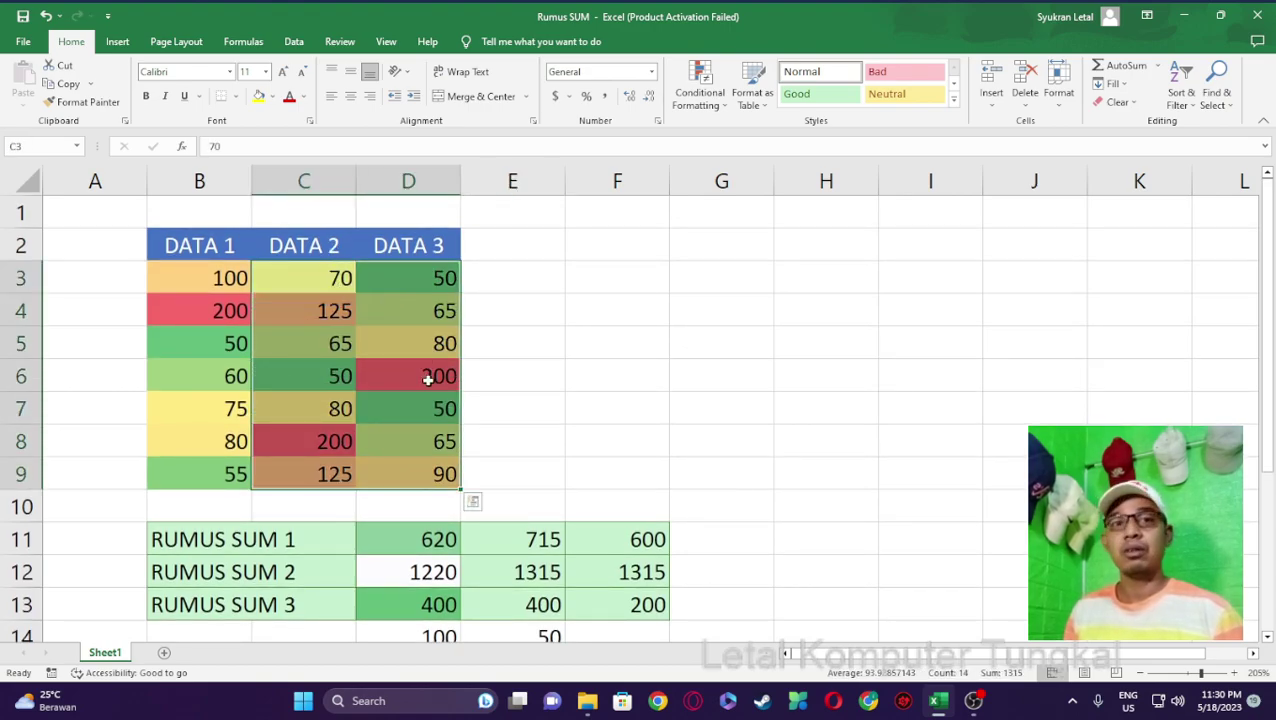
scroll(571, 486, "down", 2)
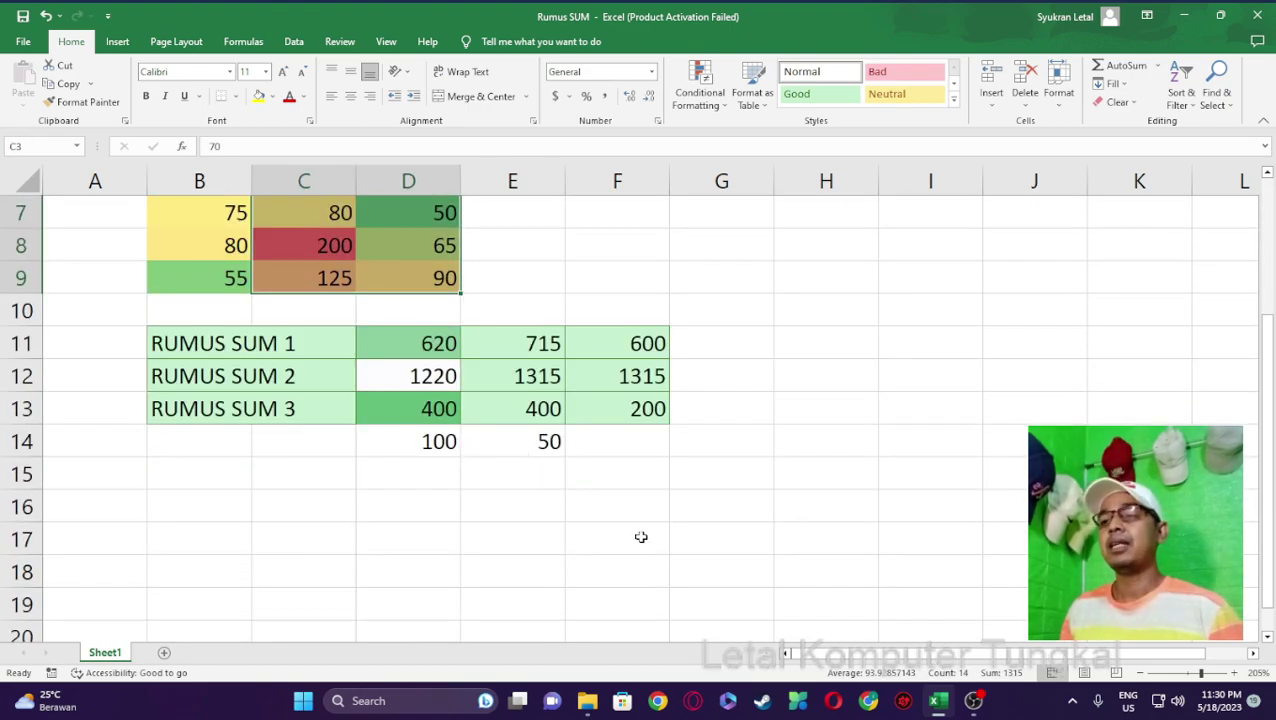